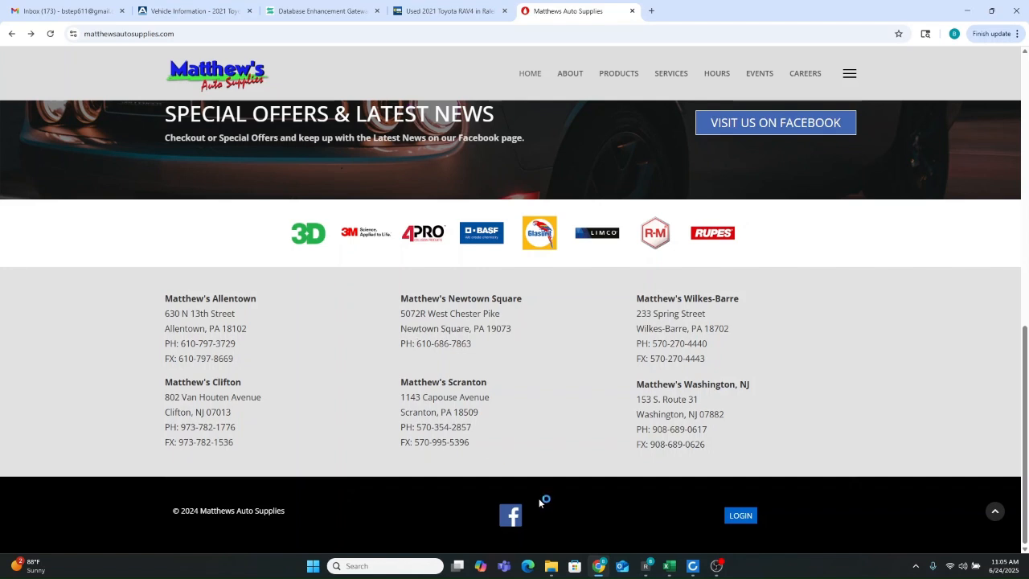
Step: Switch to the 21 Rav 4, DEG estimate in CCC ONE and select Lift gate w/power (ALU) in the MOTOR parts list
{"action": "left_click", "coordinate": [693, 566]}
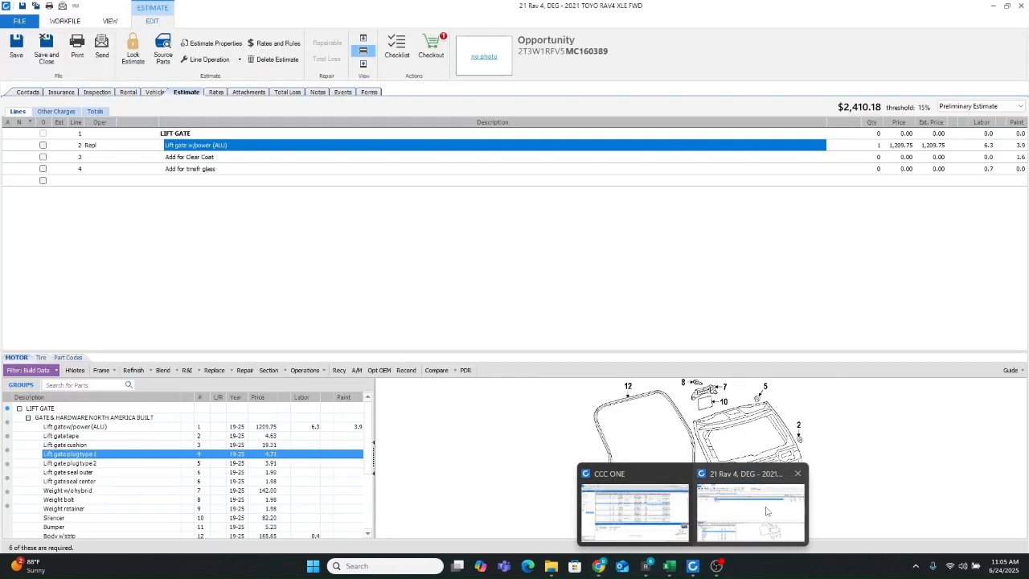
{"action": "left_click", "coordinate": [767, 511]}
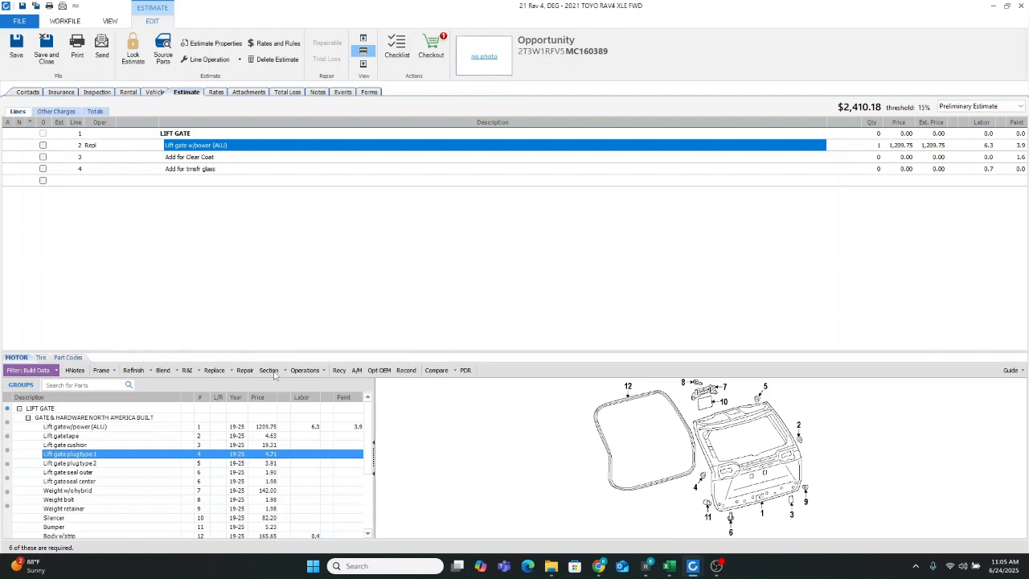
{"action": "left_click", "coordinate": [111, 428]}
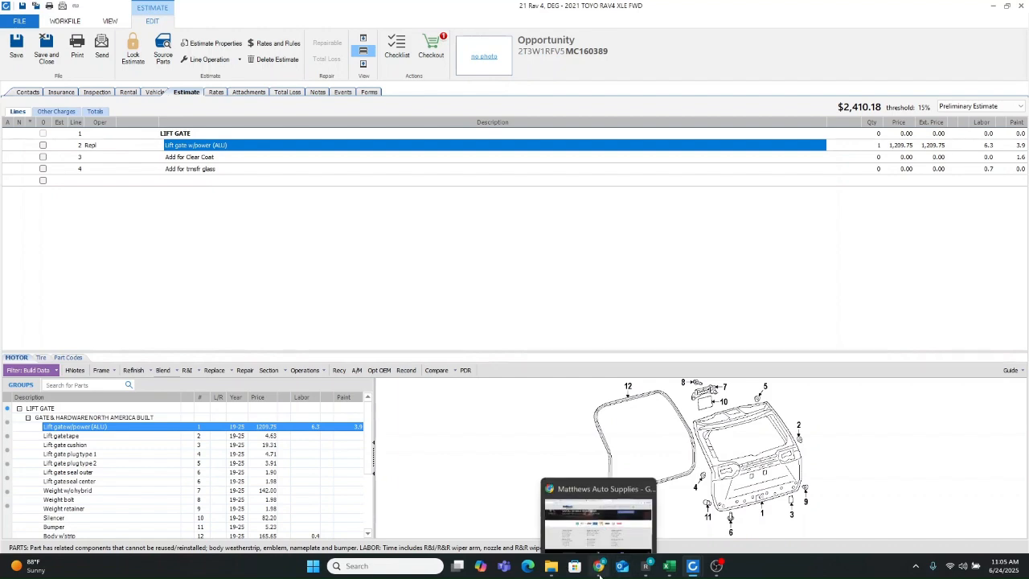
Step: Switch to ALLDATA in the browser and open the Back Door - Components article from the Trunk / Liftgate locations under Body and Frame
{"action": "left_click", "coordinate": [599, 568]}
{"action": "left_click", "coordinate": [186, 11]}
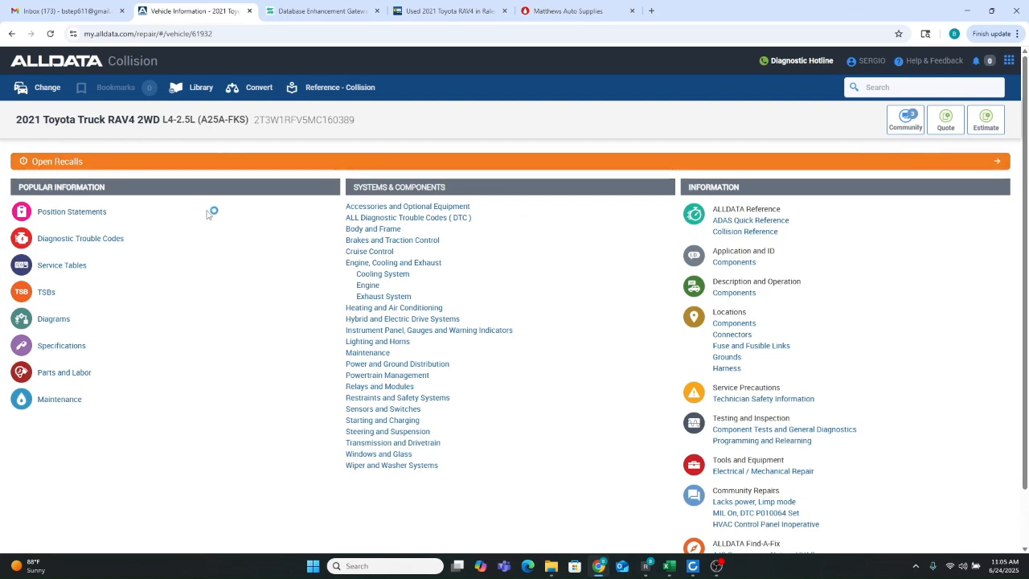
{"action": "left_click", "coordinate": [355, 231]}
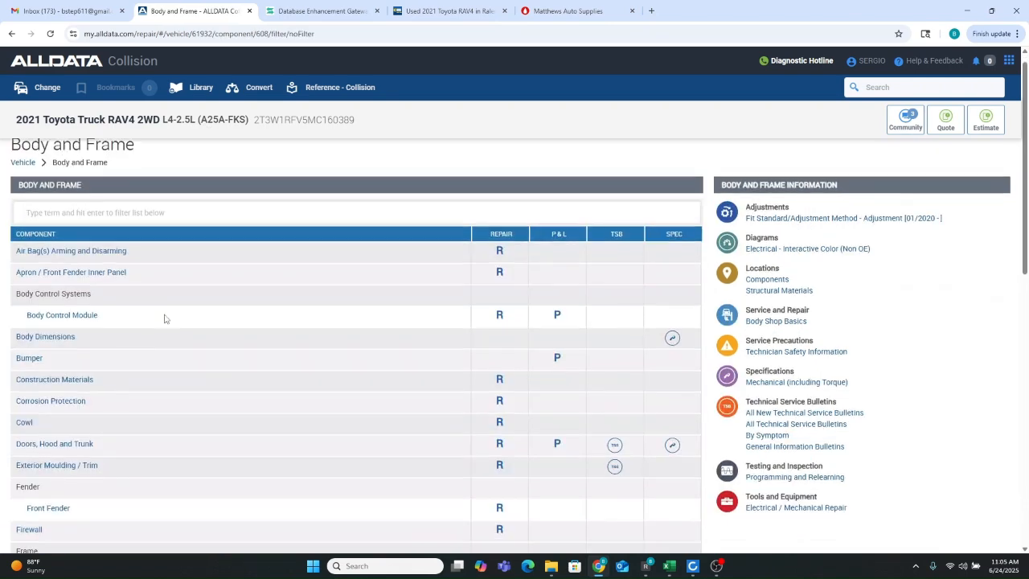
{"action": "scroll", "coordinate": [169, 304], "scroll_direction": "down", "scroll_amount": 3}
{"action": "scroll", "coordinate": [172, 299], "scroll_direction": "up", "scroll_amount": 1}
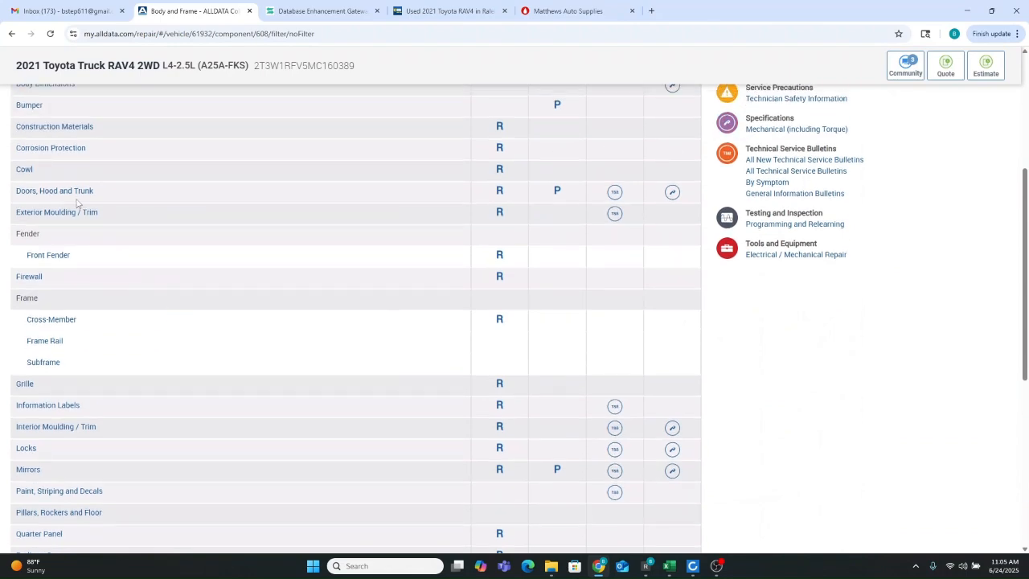
{"action": "left_click", "coordinate": [75, 195]}
{"action": "scroll", "coordinate": [230, 241], "scroll_direction": "down", "scroll_amount": 15}
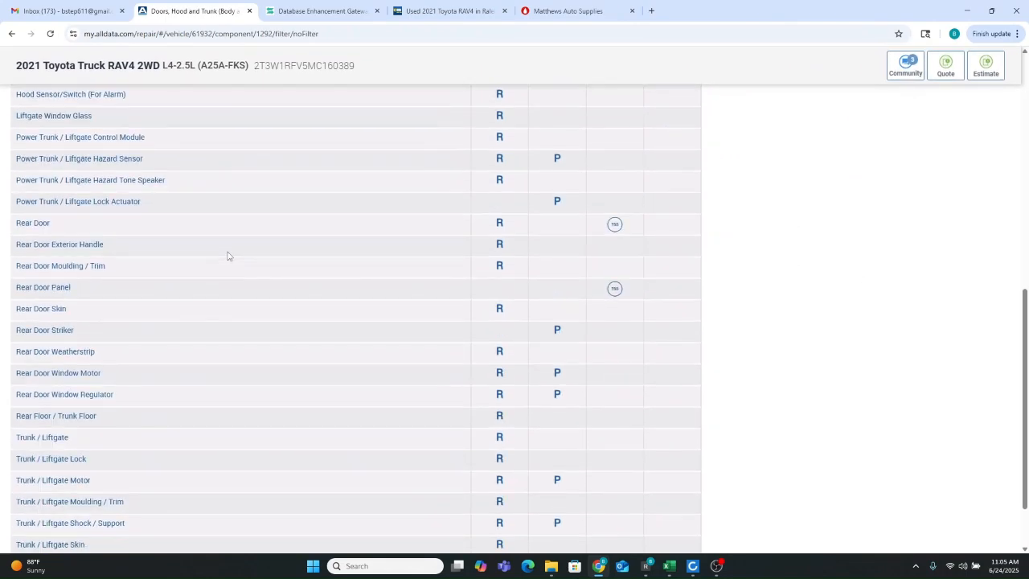
{"action": "left_click", "coordinate": [64, 360]}
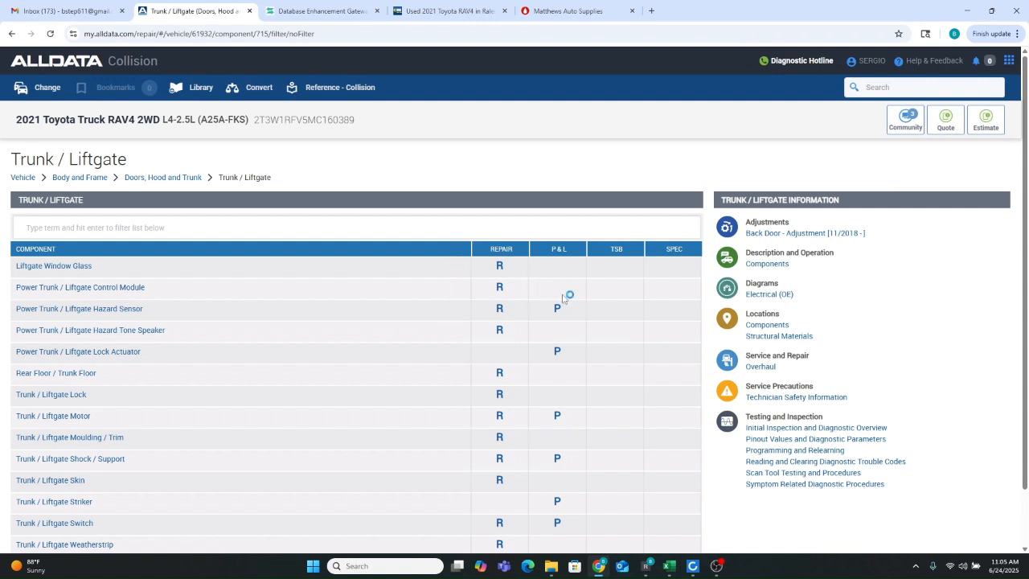
{"action": "left_click", "coordinate": [761, 325]}
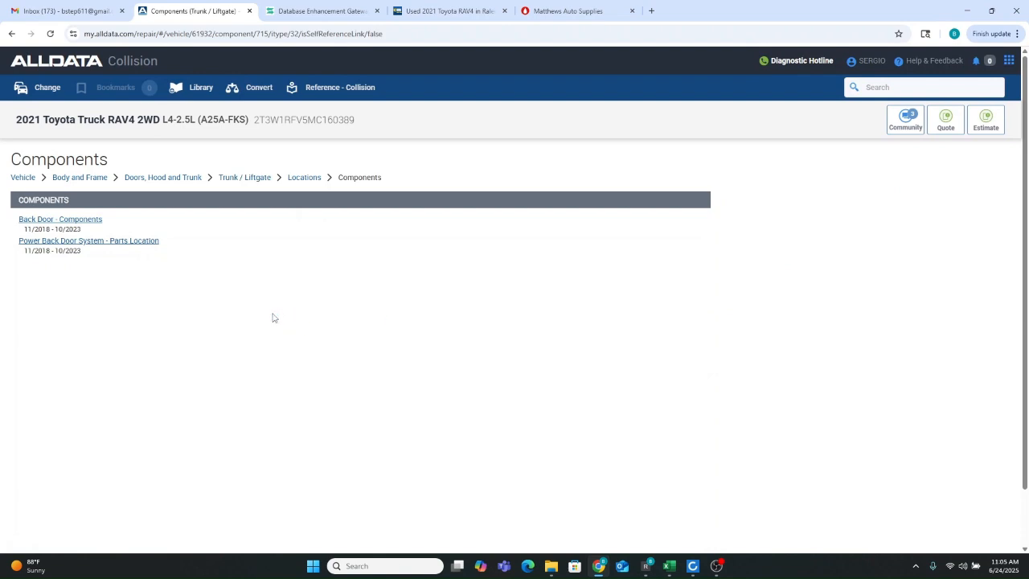
{"action": "left_click", "coordinate": [92, 220]}
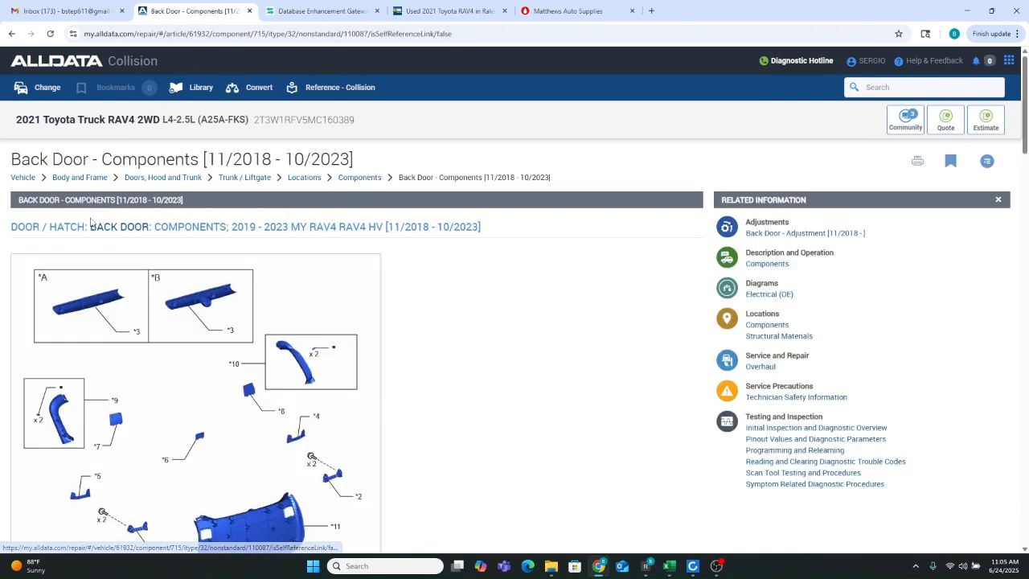
Step: Examine the back door component diagrams and legend tables for non-reusable parts and for components attached to the liftgate
{"action": "scroll", "coordinate": [505, 281], "scroll_direction": "down", "scroll_amount": 3}
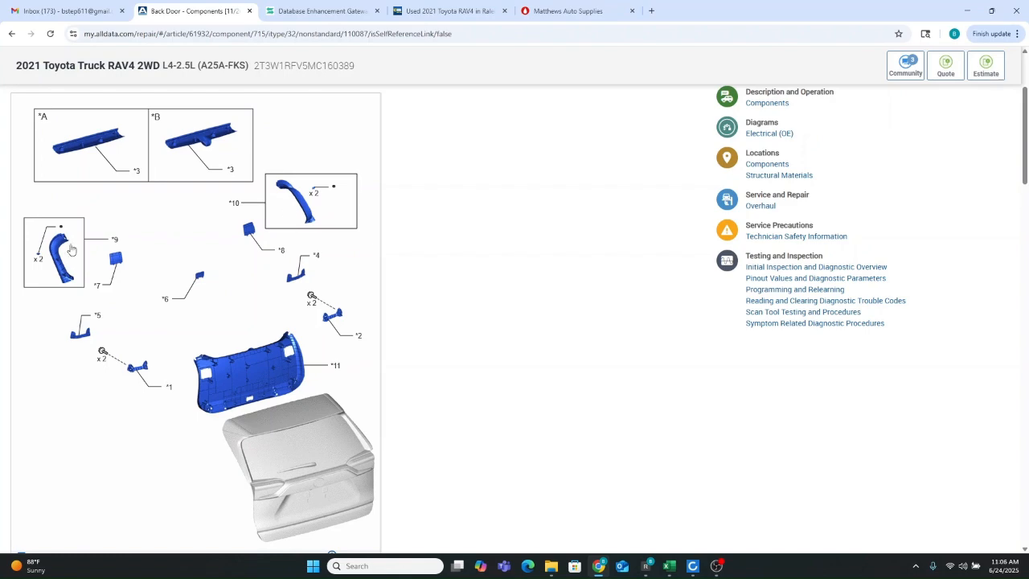
{"action": "scroll", "coordinate": [462, 313], "scroll_direction": "down", "scroll_amount": 2}
{"action": "scroll", "coordinate": [461, 313], "scroll_direction": "down", "scroll_amount": 1}
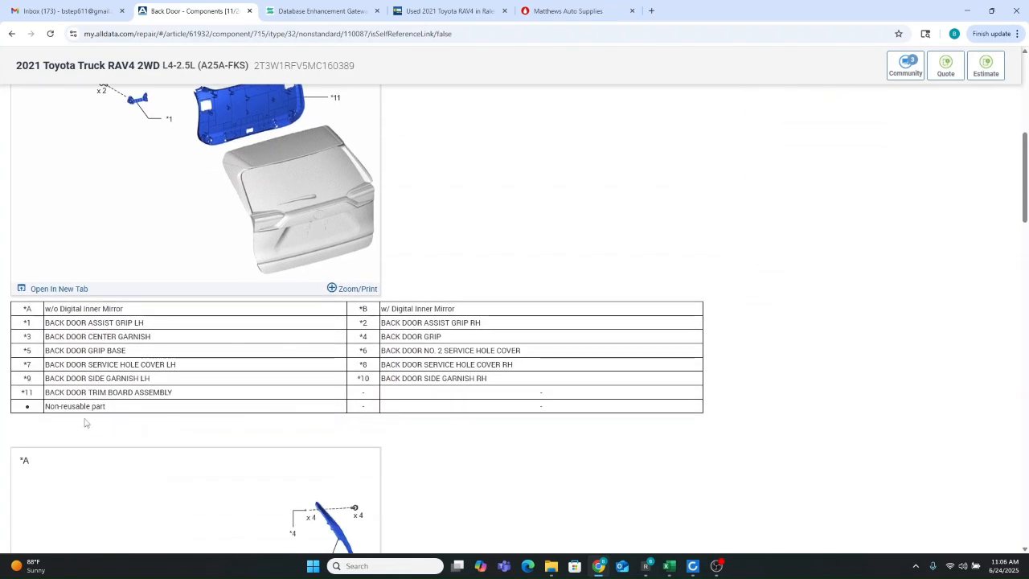
{"action": "scroll", "coordinate": [543, 390], "scroll_direction": "down", "scroll_amount": 5}
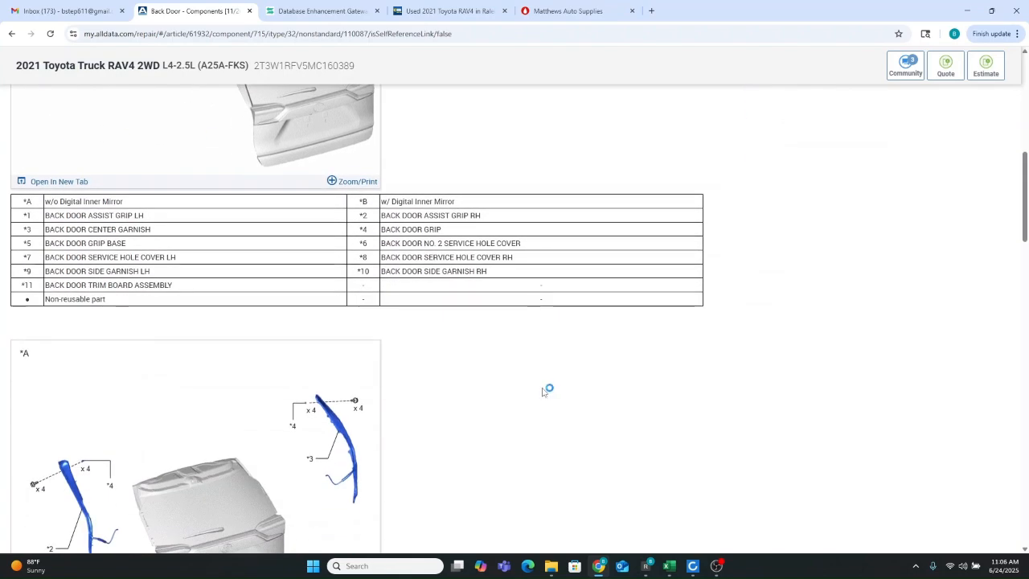
{"action": "scroll", "coordinate": [544, 389], "scroll_direction": "down", "scroll_amount": 8}
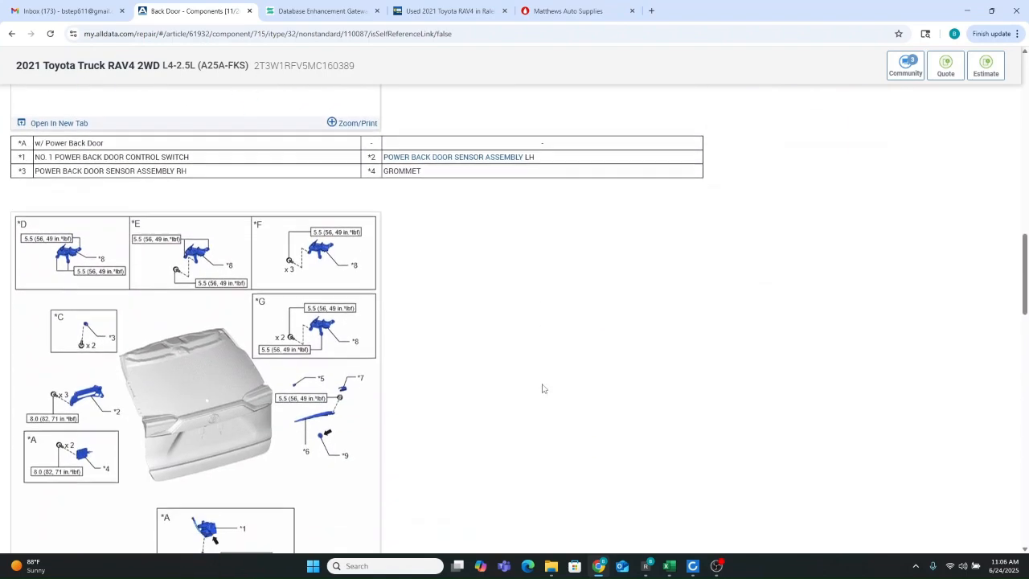
{"action": "scroll", "coordinate": [546, 386], "scroll_direction": "down", "scroll_amount": 8}
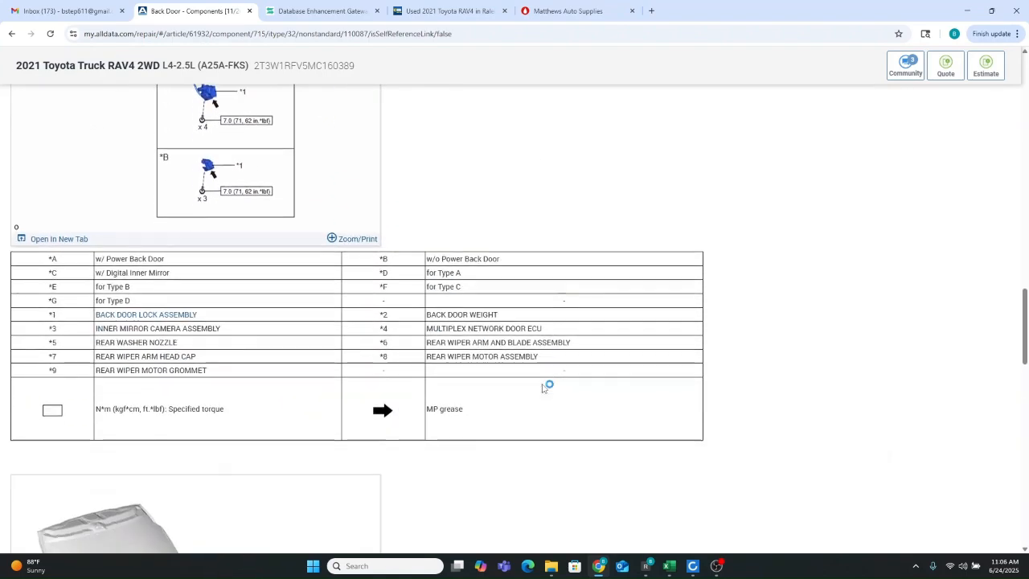
{"action": "scroll", "coordinate": [542, 388], "scroll_direction": "down", "scroll_amount": 8}
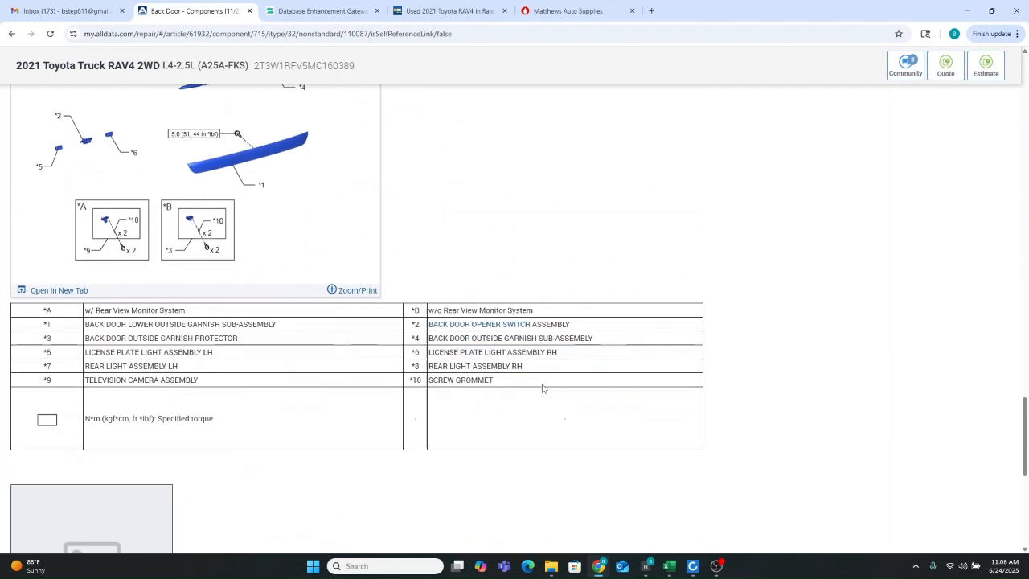
{"action": "scroll", "coordinate": [544, 388], "scroll_direction": "down", "scroll_amount": 1}
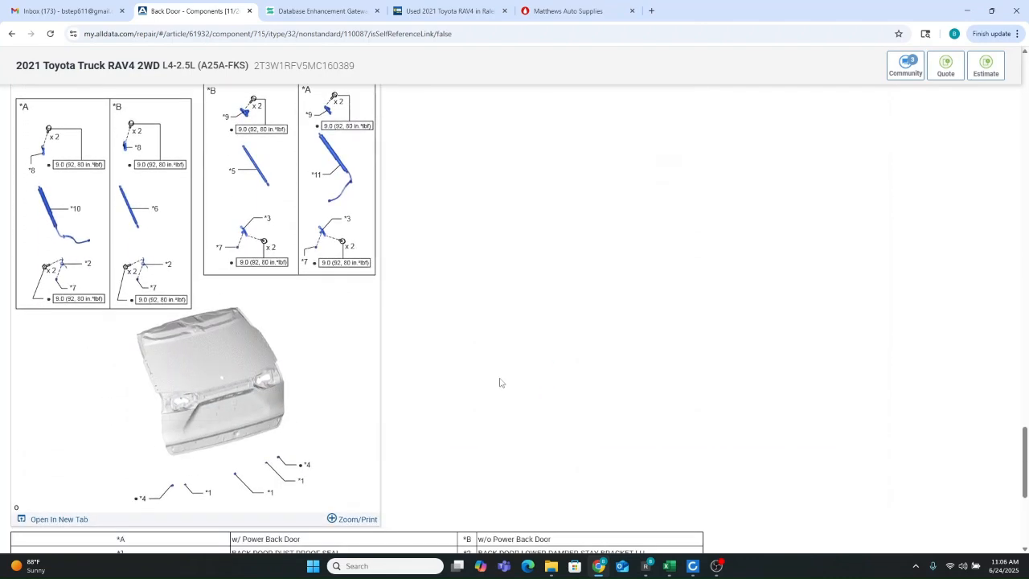
{"action": "scroll", "coordinate": [143, 323], "scroll_direction": "down", "scroll_amount": 3}
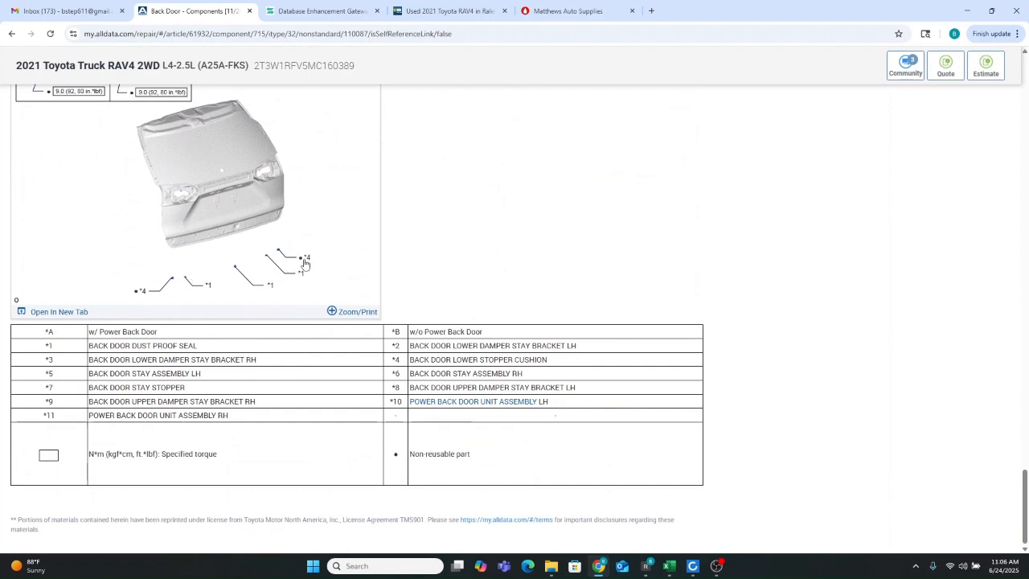
{"action": "scroll", "coordinate": [436, 425], "scroll_direction": "up", "scroll_amount": 10}
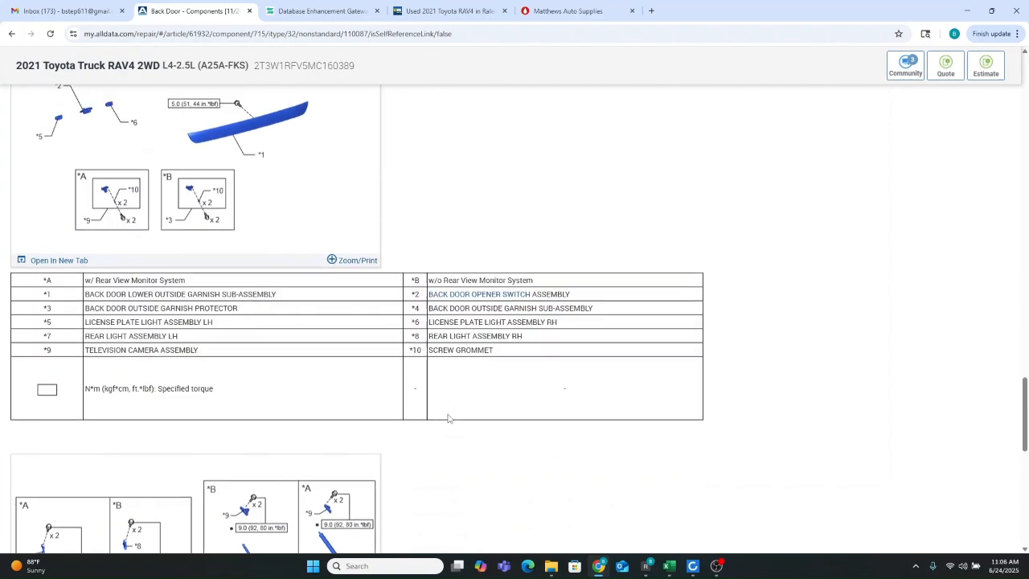
{"action": "scroll", "coordinate": [470, 406], "scroll_direction": "up", "scroll_amount": 15}
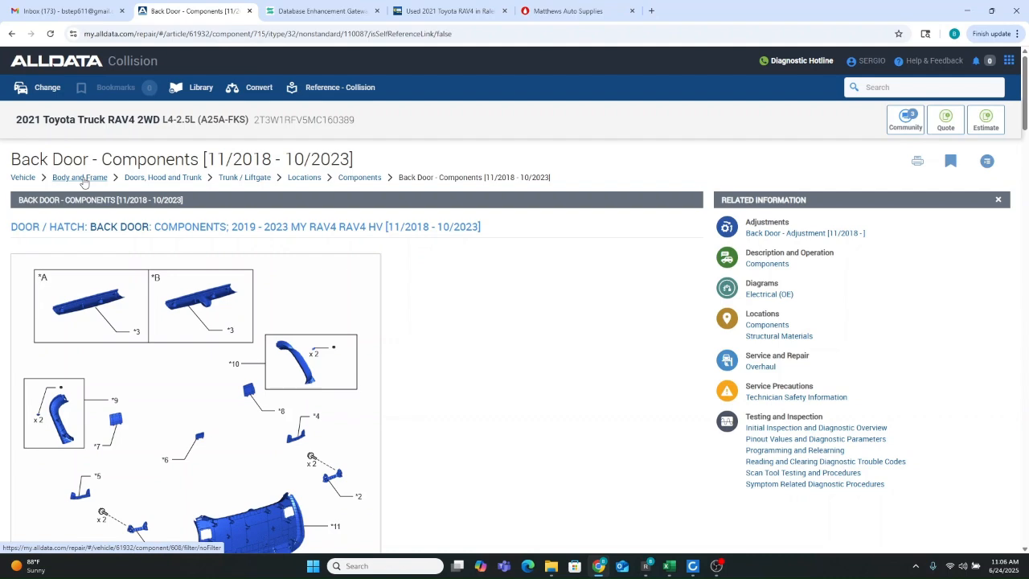
Step: Return to Body and Frame and open the Liftgate Window Glass components article from Doors, Hood and Trunk
{"action": "left_click", "coordinate": [82, 180]}
{"action": "scroll", "coordinate": [171, 338], "scroll_direction": "down", "scroll_amount": 5}
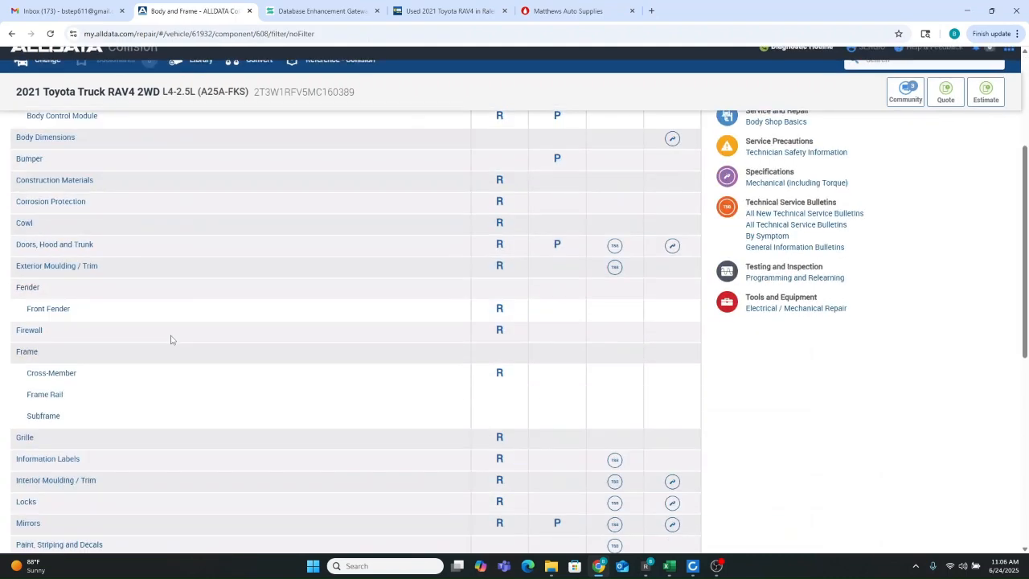
{"action": "scroll", "coordinate": [170, 338], "scroll_direction": "down", "scroll_amount": 2}
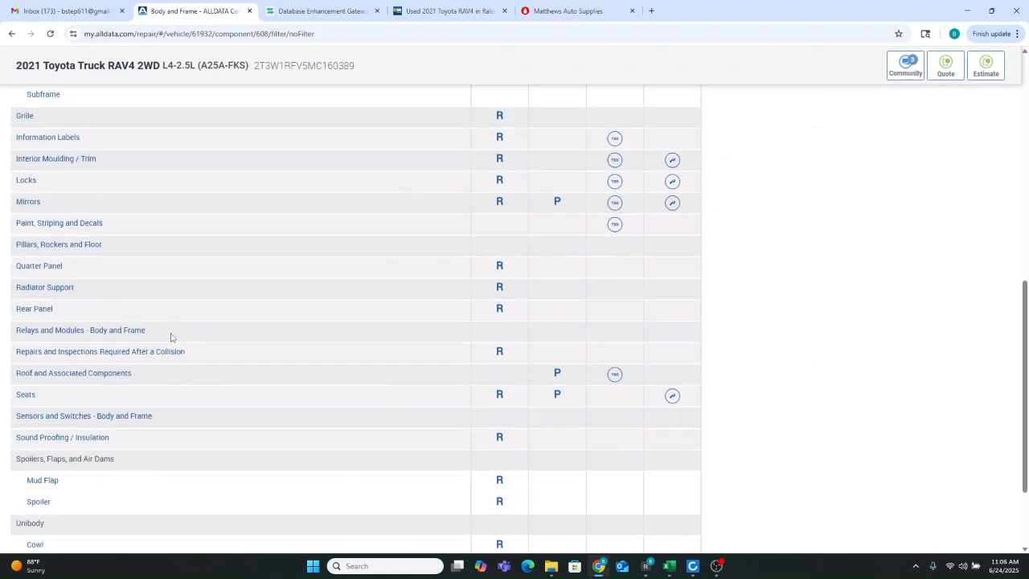
{"action": "scroll", "coordinate": [170, 337], "scroll_direction": "down", "scroll_amount": 2}
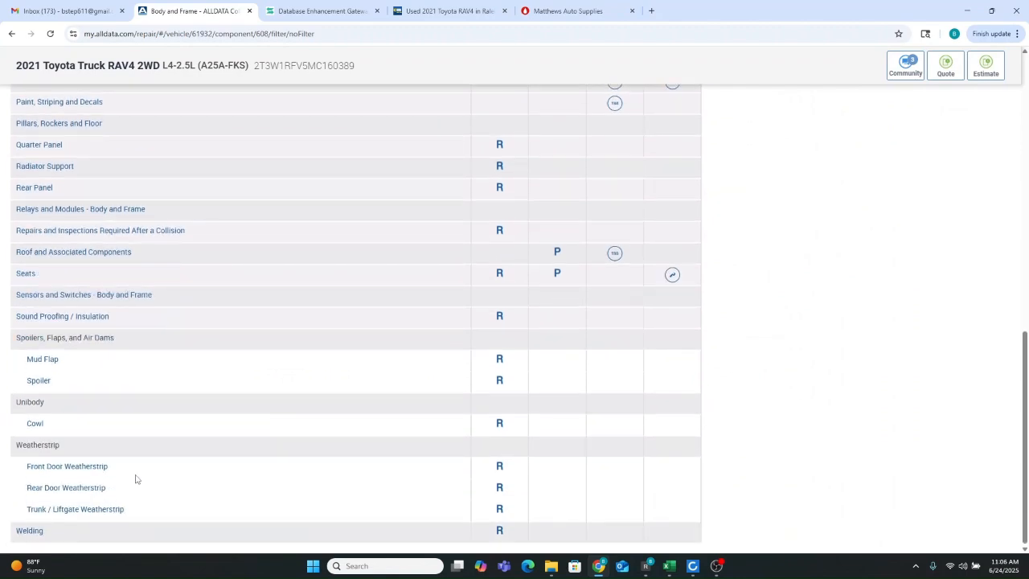
{"action": "scroll", "coordinate": [134, 410], "scroll_direction": "up", "scroll_amount": 1}
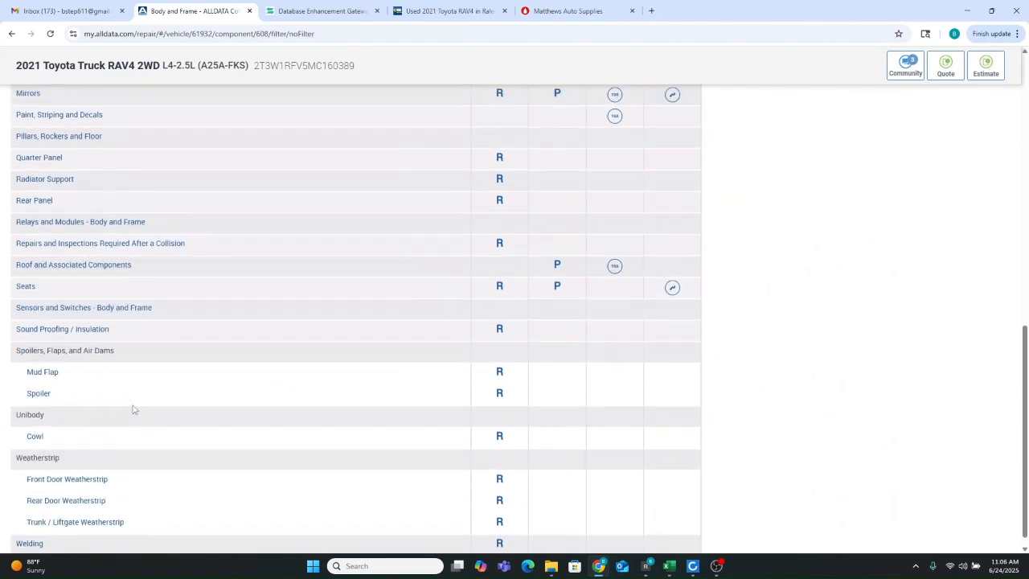
{"action": "scroll", "coordinate": [133, 410], "scroll_direction": "up", "scroll_amount": 5}
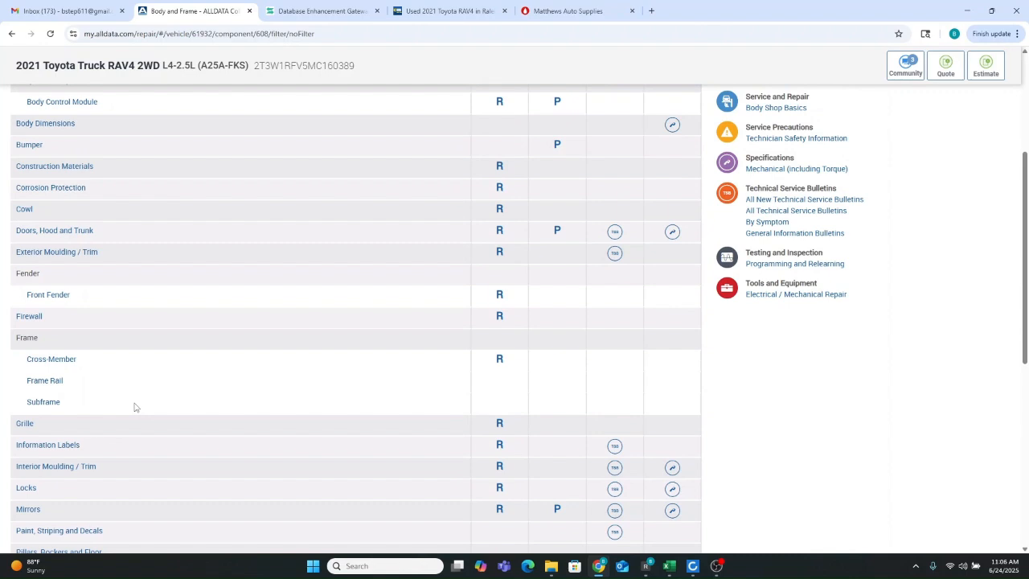
{"action": "left_click", "coordinate": [85, 232]}
{"action": "scroll", "coordinate": [179, 310], "scroll_direction": "down", "scroll_amount": 3}
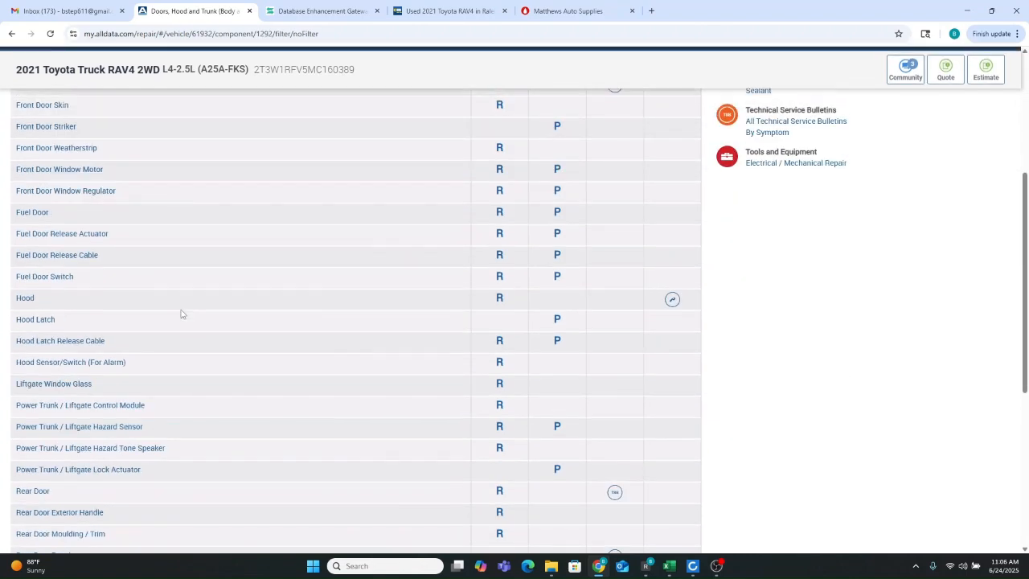
{"action": "scroll", "coordinate": [181, 314], "scroll_direction": "down", "scroll_amount": 3}
{"action": "left_click", "coordinate": [64, 169]}
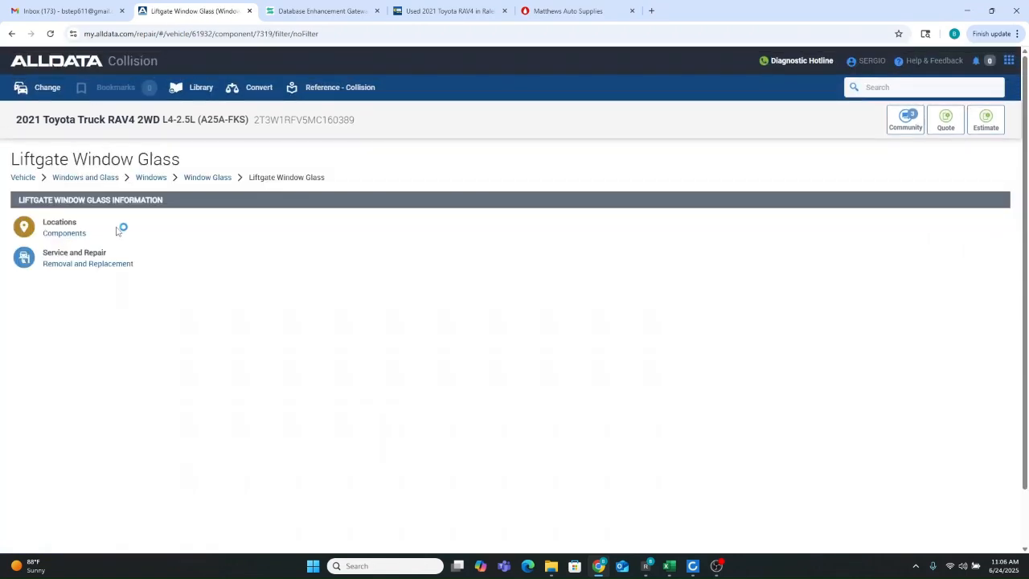
{"action": "left_click", "coordinate": [73, 233]}
Step: Examine the back door glass diagram and legend for non-reusable spacers, adhesive dam and mouldings
{"action": "scroll", "coordinate": [522, 290], "scroll_direction": "down", "scroll_amount": 3}
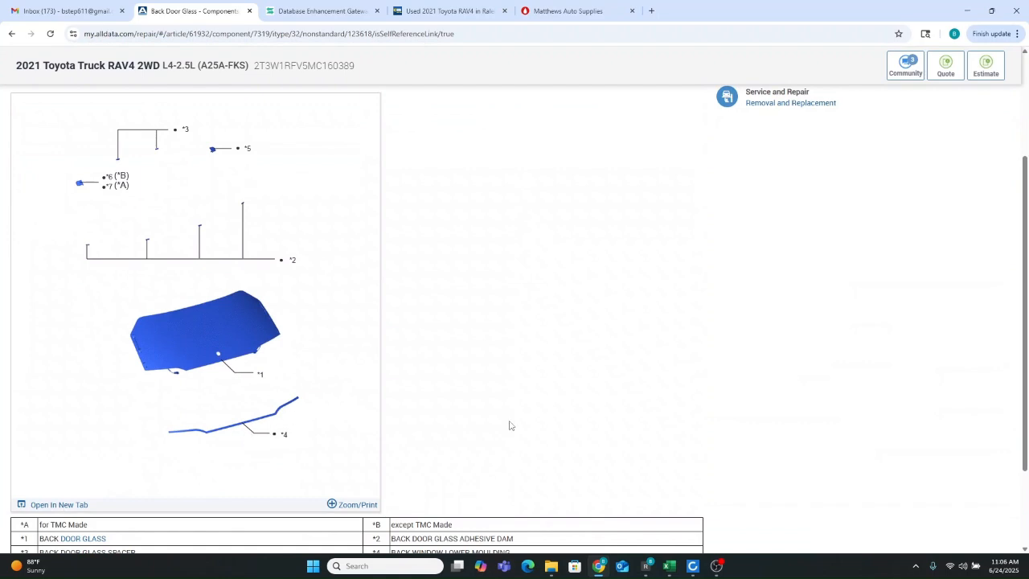
{"action": "scroll", "coordinate": [547, 410], "scroll_direction": "down", "scroll_amount": 2}
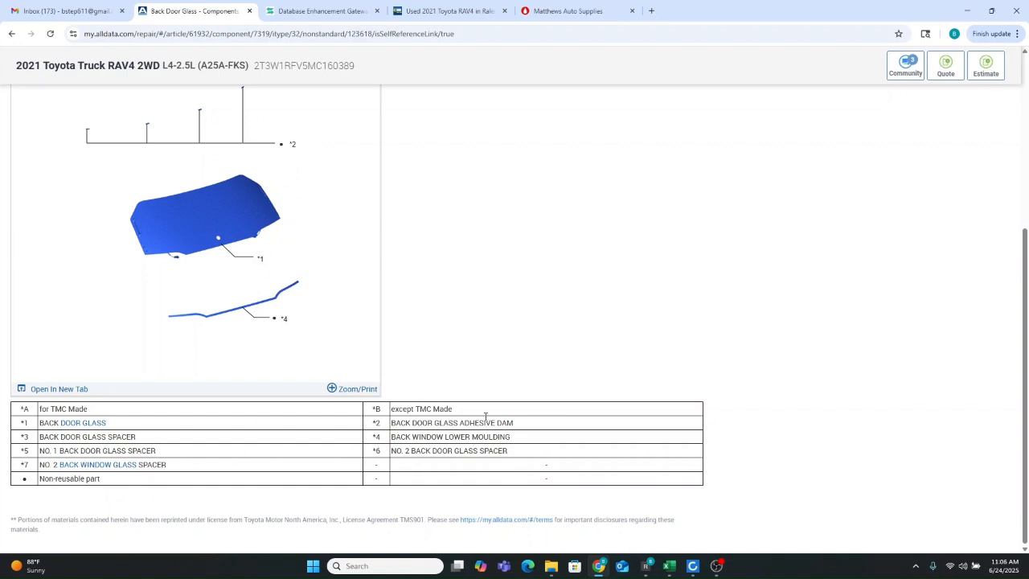
{"action": "scroll", "coordinate": [499, 333], "scroll_direction": "up", "scroll_amount": 3}
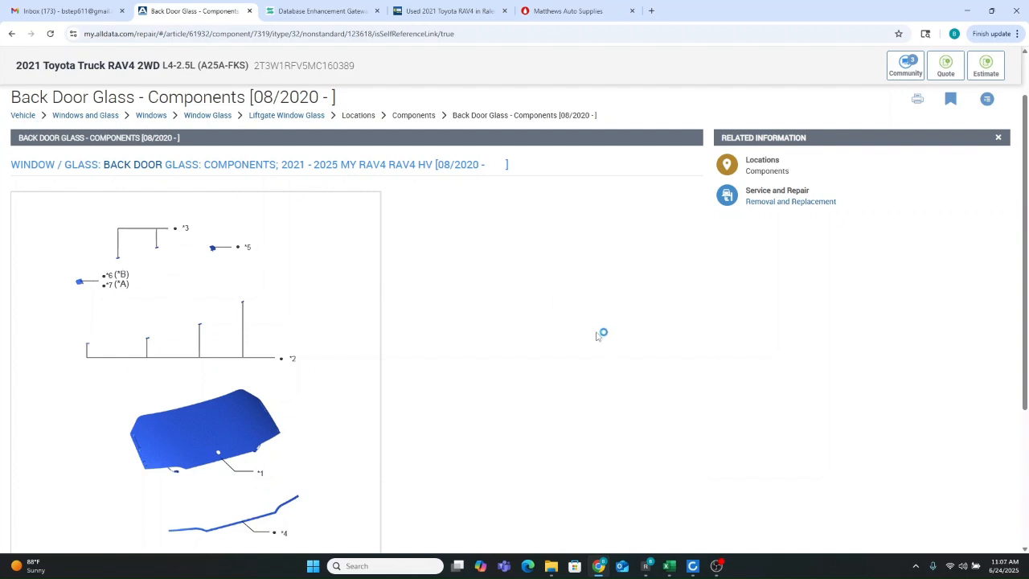
{"action": "scroll", "coordinate": [597, 338], "scroll_direction": "down", "scroll_amount": 3}
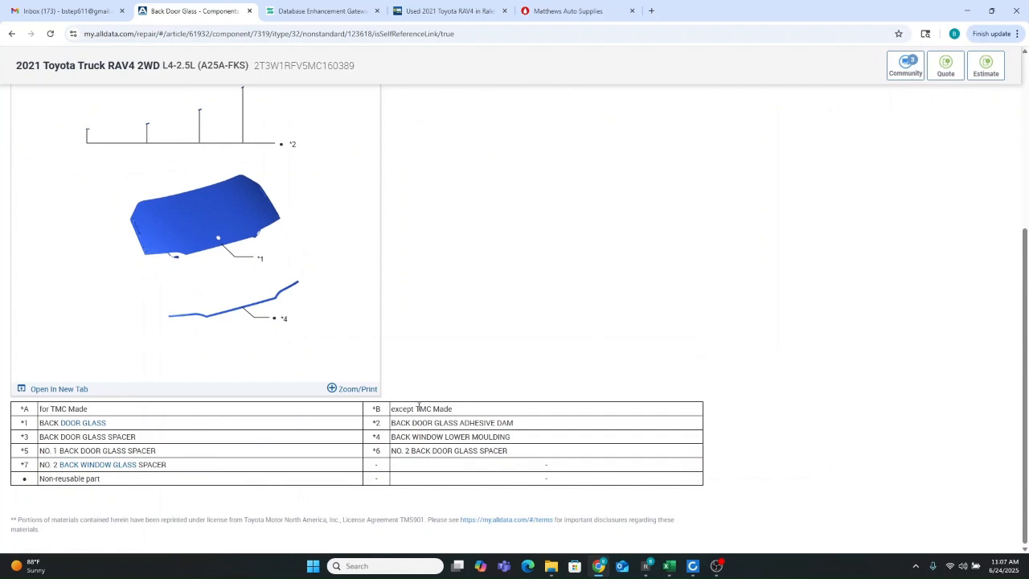
Step: Return to the vehicle's main page and open the Rear Spoiler - Components article under Body and Frame
{"action": "left_click", "coordinate": [12, 36]}
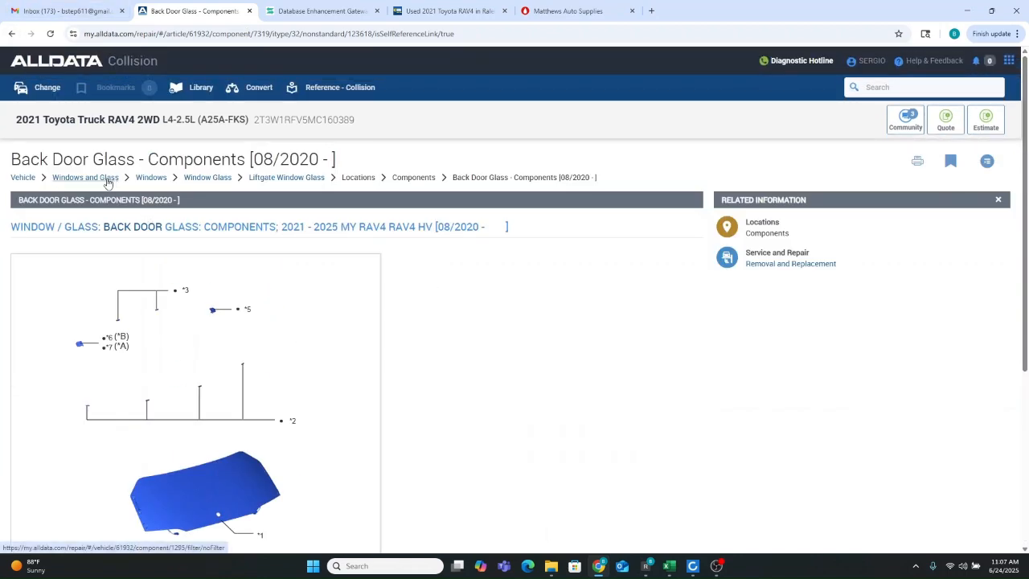
{"action": "left_click", "coordinate": [23, 178]}
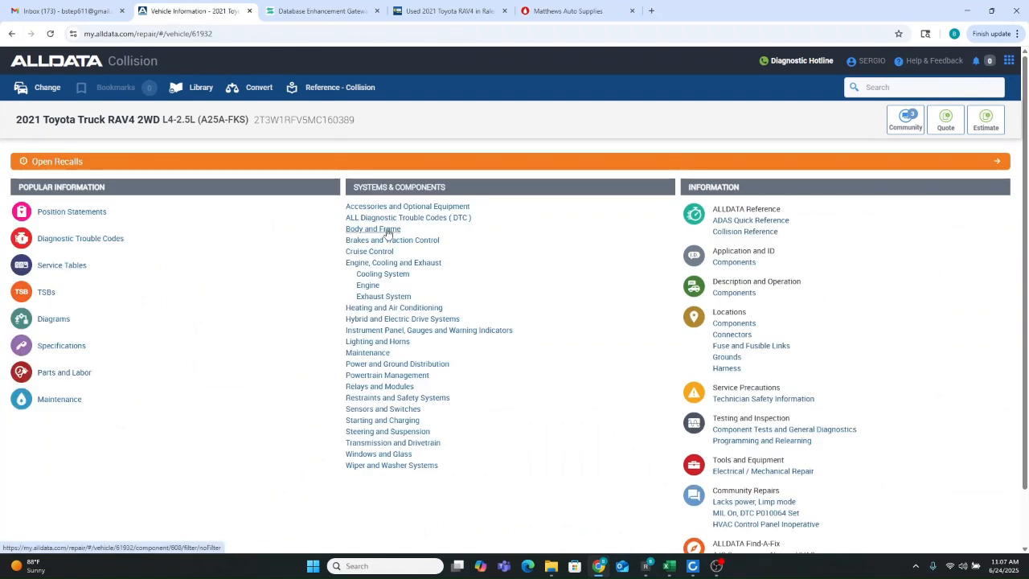
{"action": "left_click", "coordinate": [386, 230]}
{"action": "scroll", "coordinate": [146, 333], "scroll_direction": "down", "scroll_amount": 10}
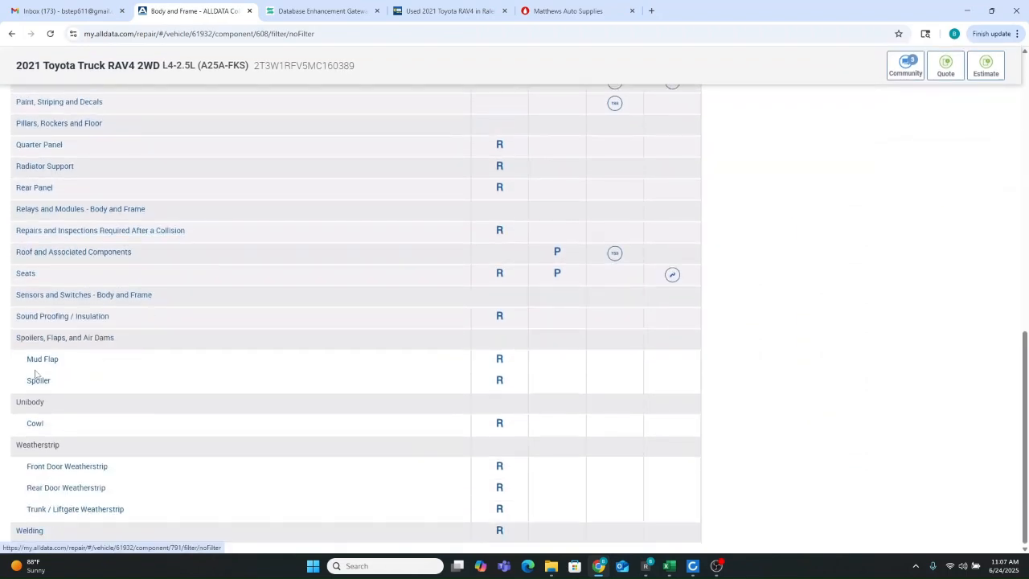
{"action": "left_click", "coordinate": [35, 379]}
{"action": "left_click", "coordinate": [77, 234]}
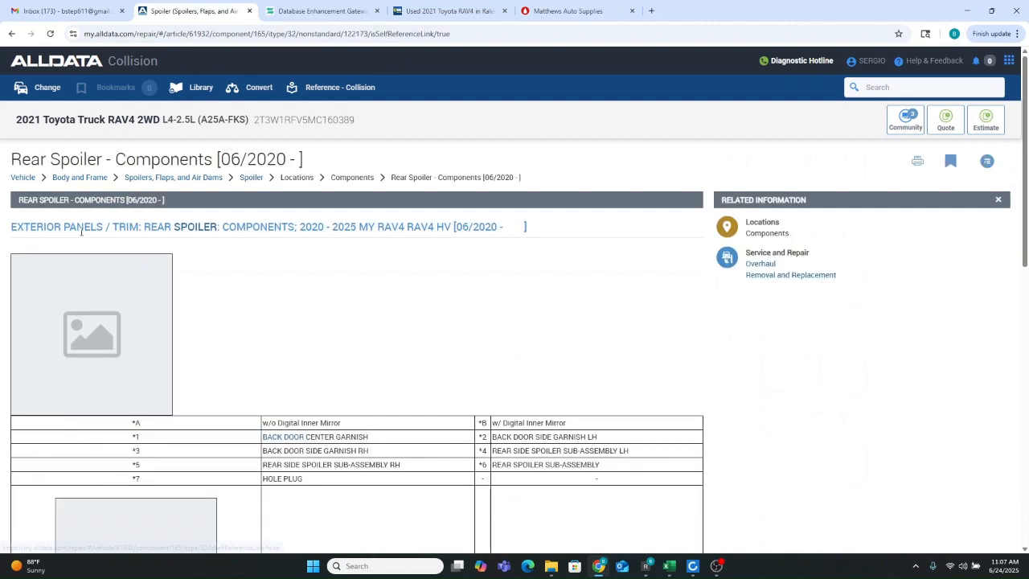
Step: Examine the rear spoiler component diagrams and legends for non-reusable protectors, garnishes and center stop light parts
{"action": "scroll", "coordinate": [570, 287], "scroll_direction": "down", "scroll_amount": 1}
{"action": "scroll", "coordinate": [570, 287], "scroll_direction": "down", "scroll_amount": 3}
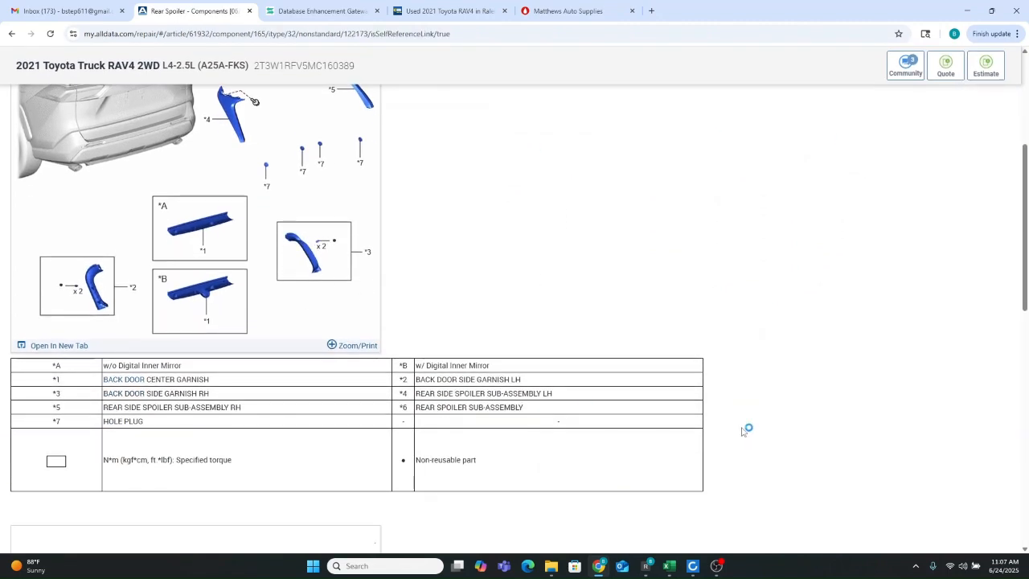
{"action": "scroll", "coordinate": [699, 341], "scroll_direction": "down", "scroll_amount": 5}
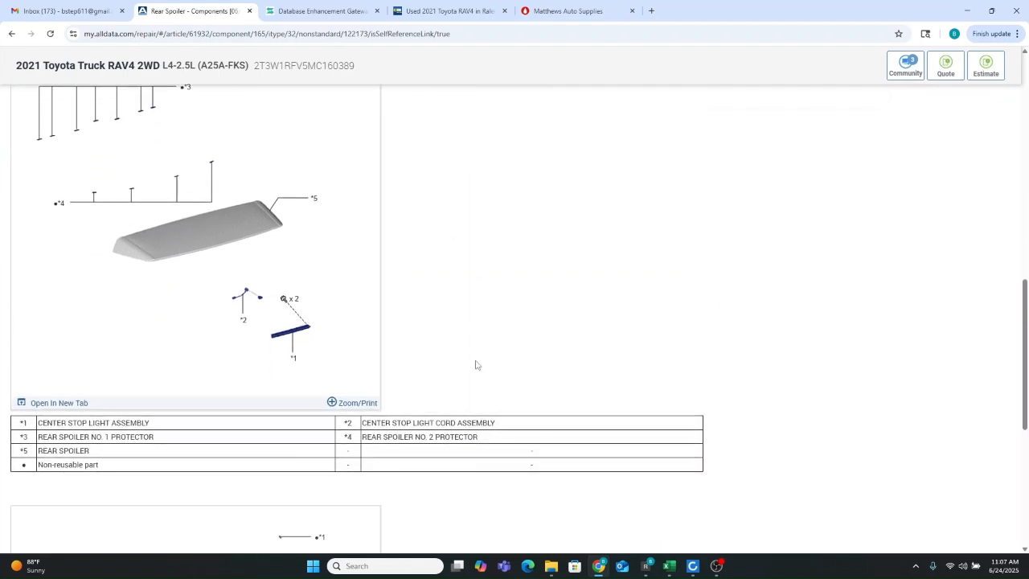
{"action": "scroll", "coordinate": [432, 349], "scroll_direction": "up", "scroll_amount": 1}
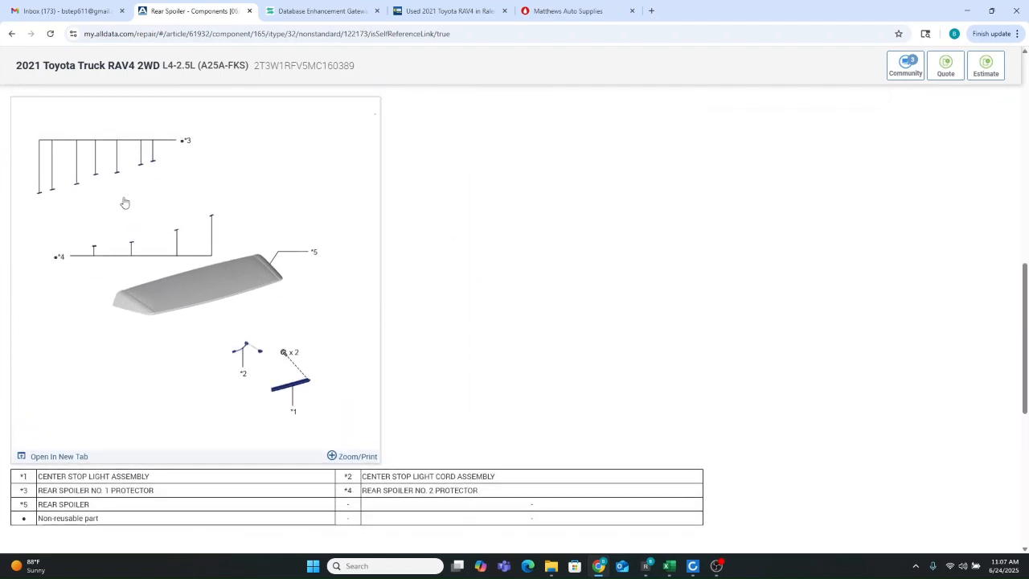
{"action": "scroll", "coordinate": [437, 354], "scroll_direction": "down", "scroll_amount": 2}
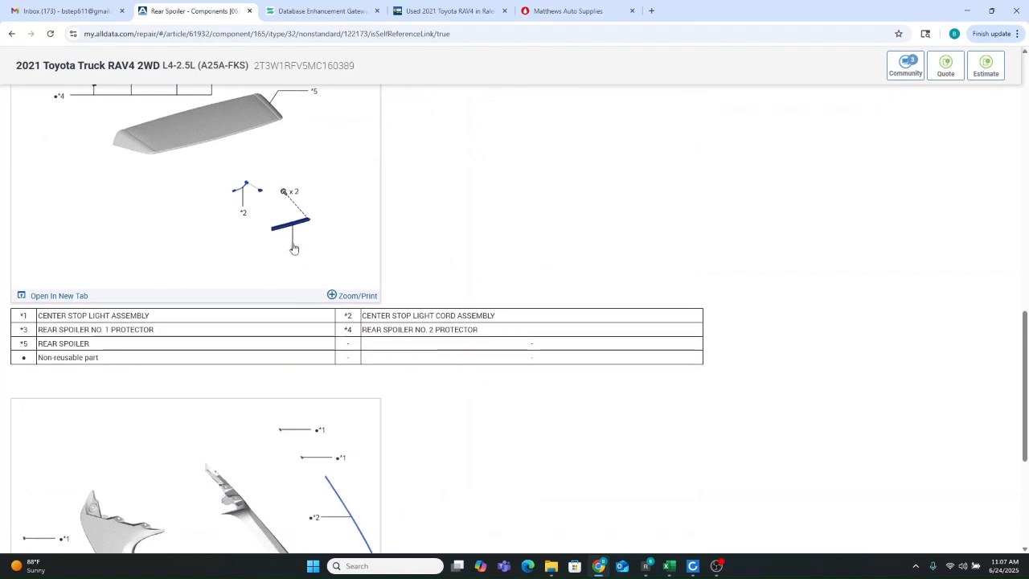
{"action": "scroll", "coordinate": [480, 233], "scroll_direction": "down", "scroll_amount": 3}
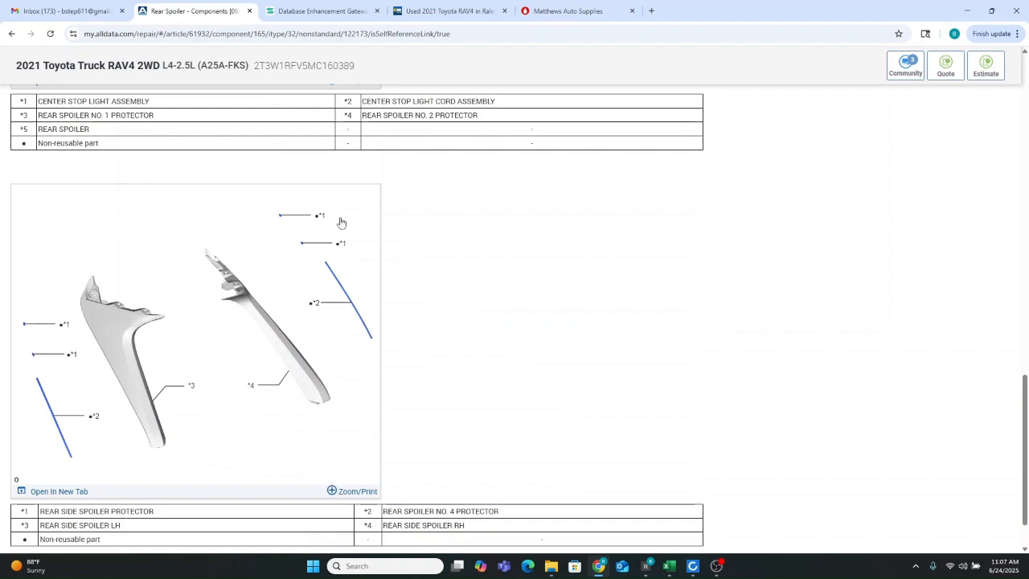
{"action": "scroll", "coordinate": [515, 330], "scroll_direction": "down", "scroll_amount": 1}
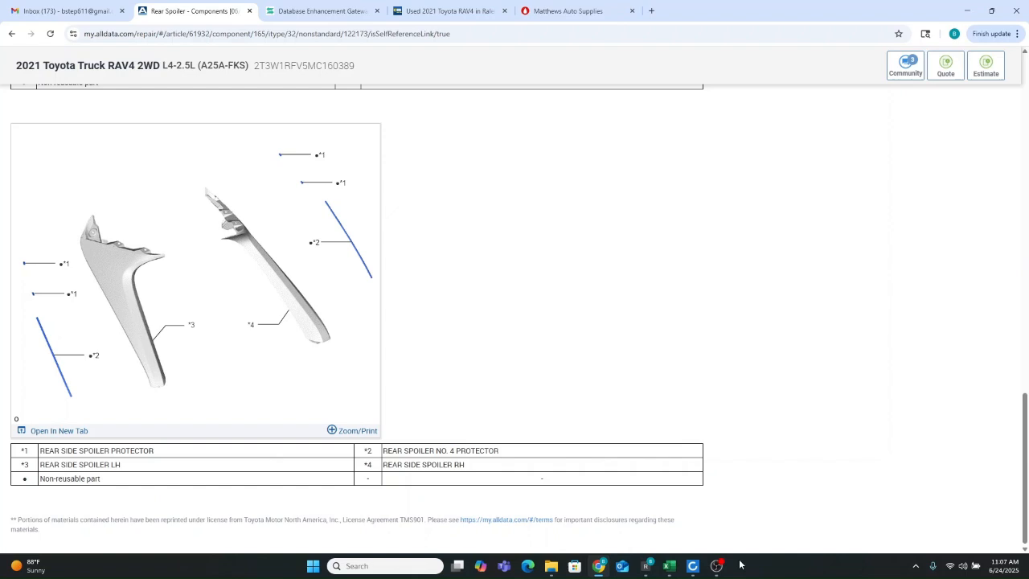
Step: Switch to the CCC ONE estimate and check the reuse notes for the lift gate cushion and bumper
{"action": "mouse_move", "coordinate": [693, 566]}
{"action": "left_click", "coordinate": [743, 512]}
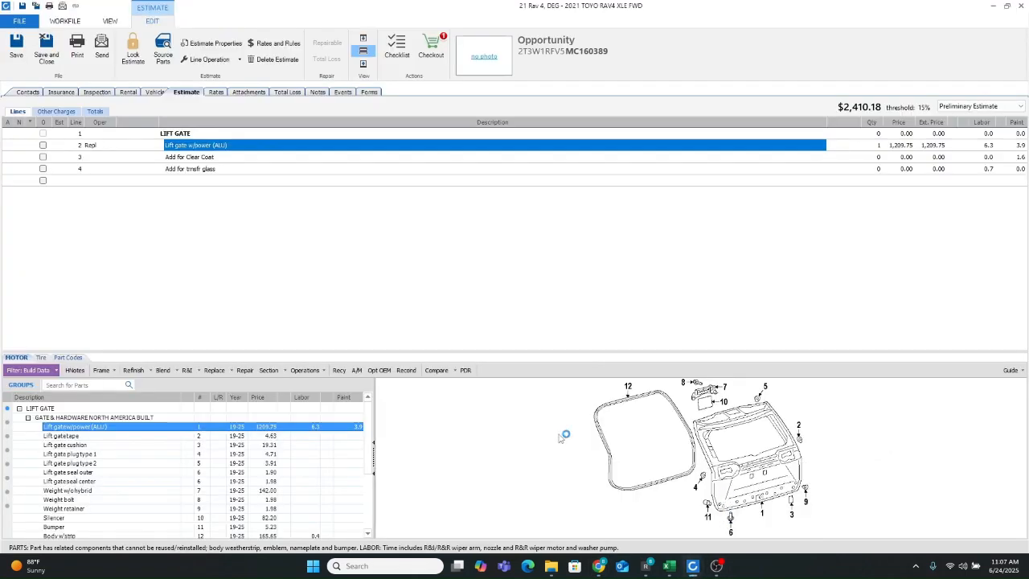
{"action": "left_click", "coordinate": [88, 446]}
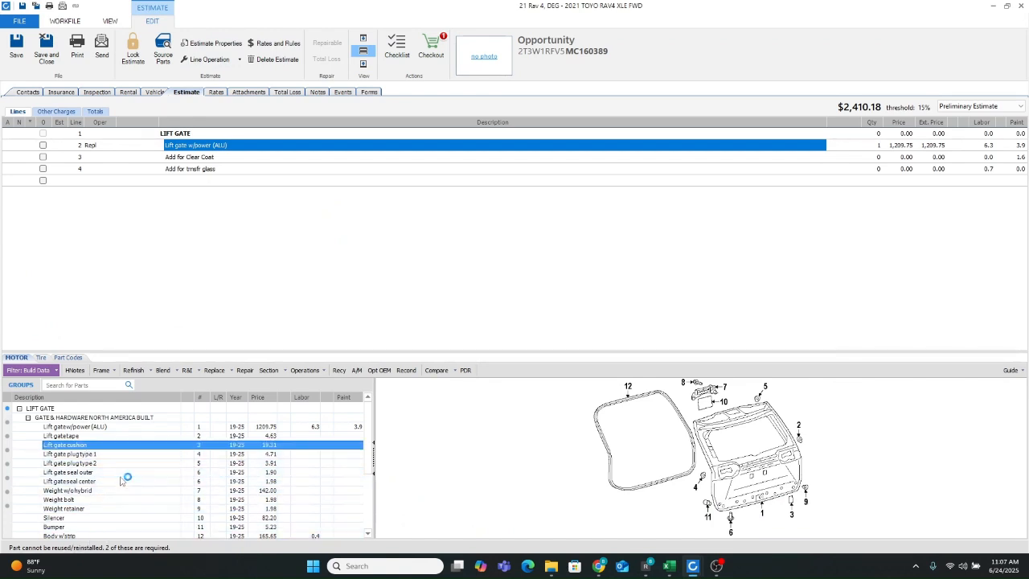
{"action": "left_click", "coordinate": [131, 527]}
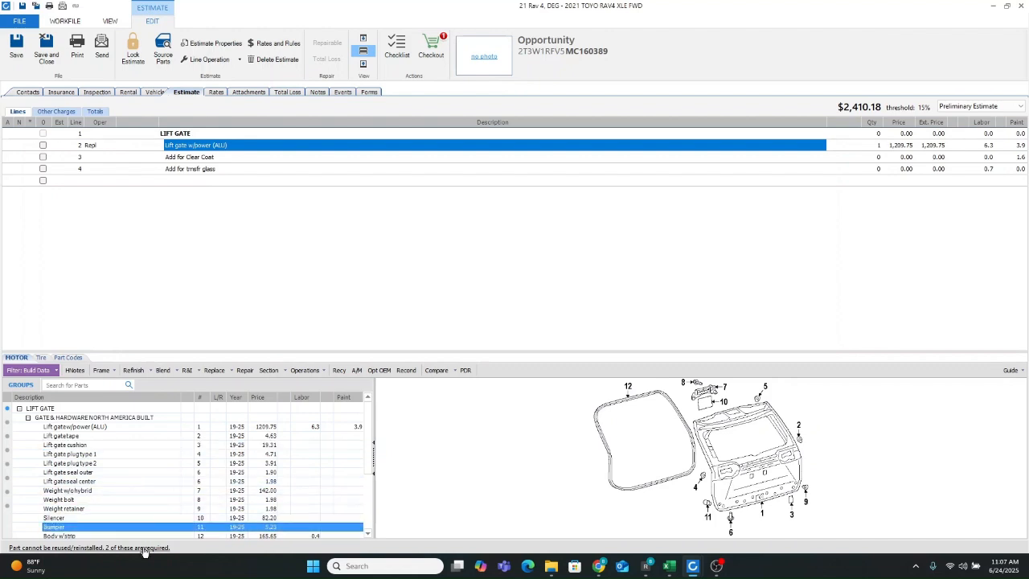
Step: Expand the Exterior Trim group of the lift gate parts and review its finish panel, emblem and nameplate entries
{"action": "scroll", "coordinate": [197, 438], "scroll_direction": "down", "scroll_amount": 4}
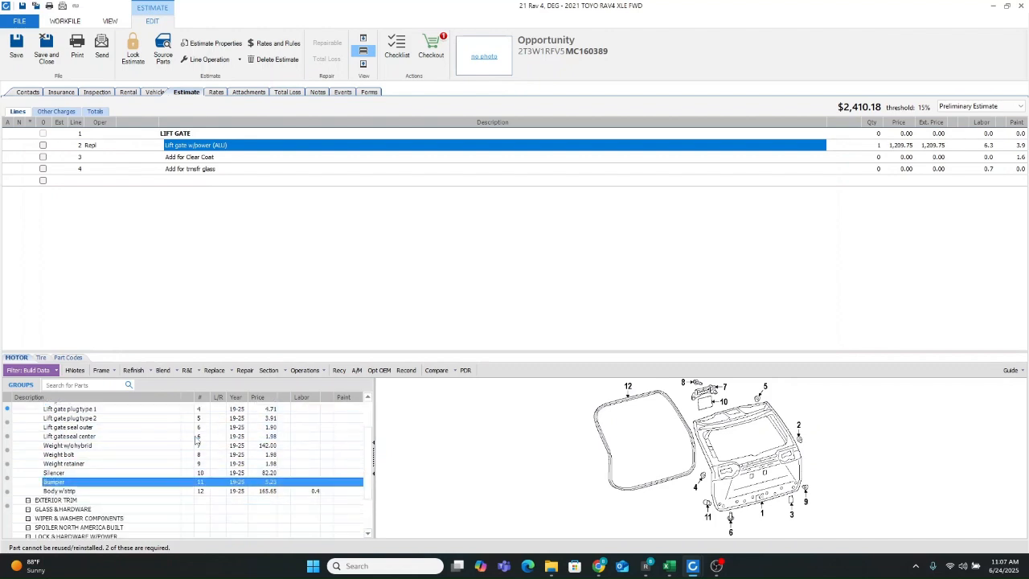
{"action": "left_click", "coordinate": [71, 452]}
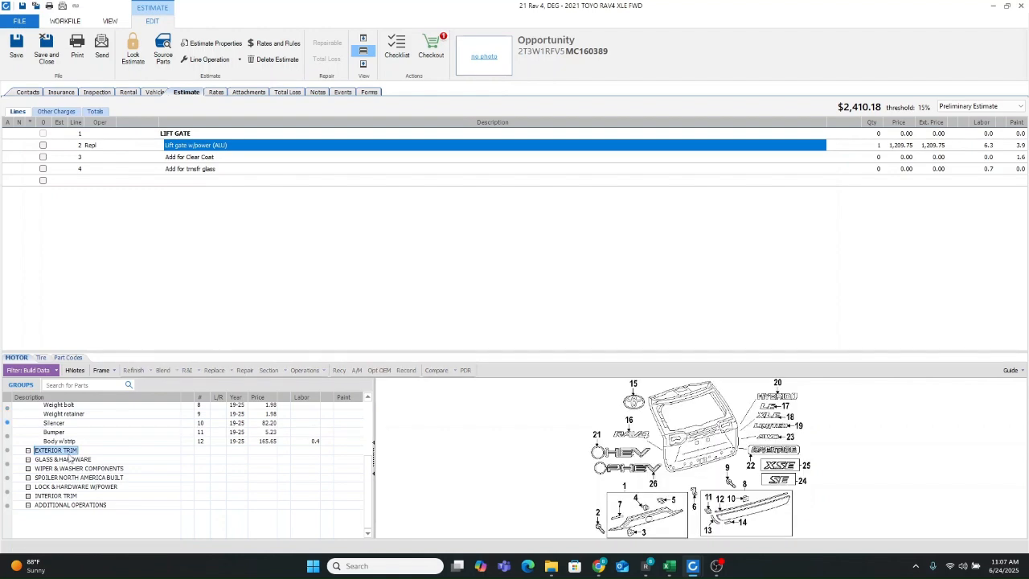
{"action": "double_click", "coordinate": [71, 452]}
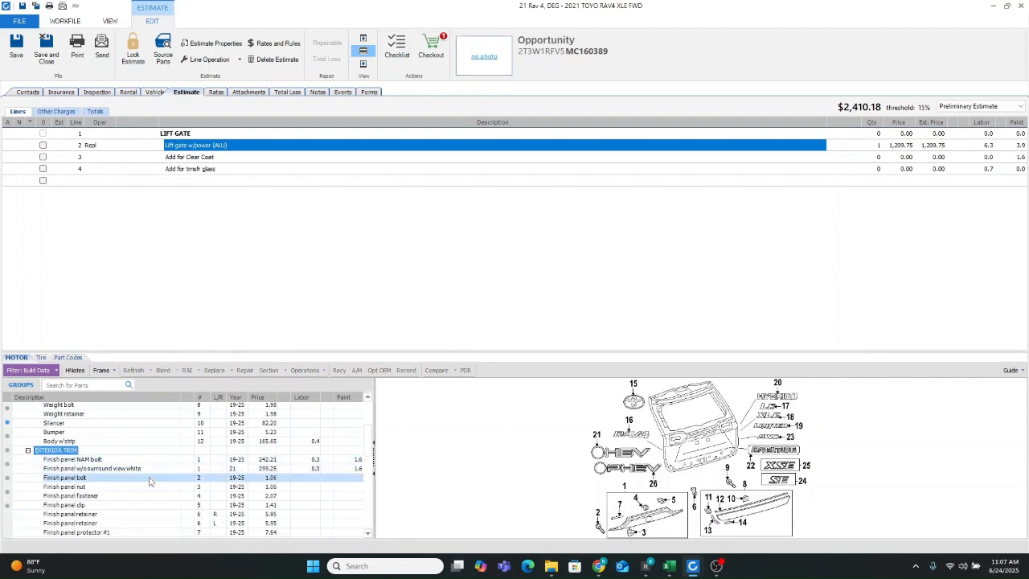
{"action": "scroll", "coordinate": [149, 481], "scroll_direction": "down", "scroll_amount": 10}
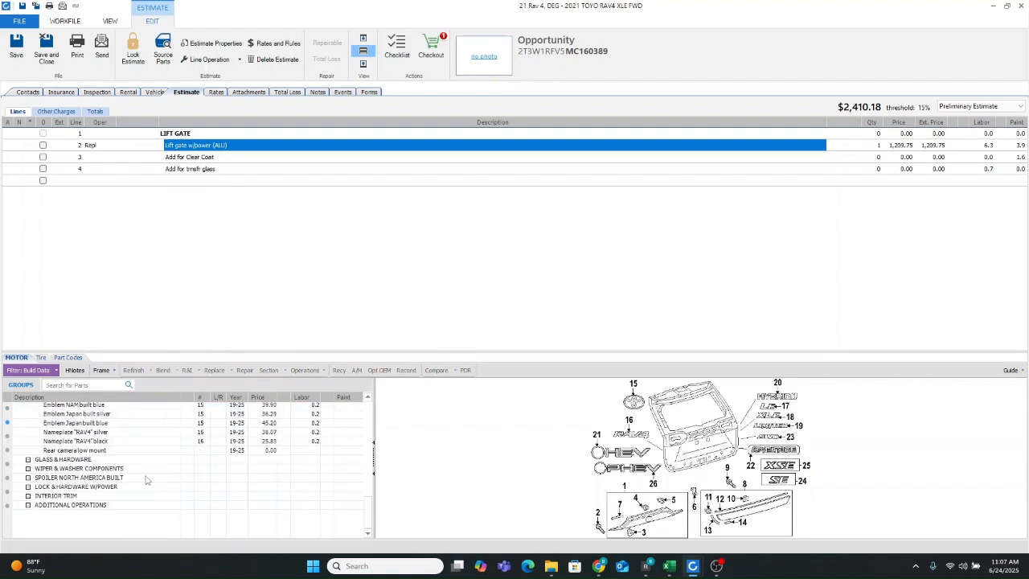
Step: Expand Glass & Hardware and check the notes for the glass spacers, glass dam and reveal molding
{"action": "left_click", "coordinate": [50, 467]}
{"action": "left_click", "coordinate": [50, 460]}
{"action": "double_click", "coordinate": [49, 462]}
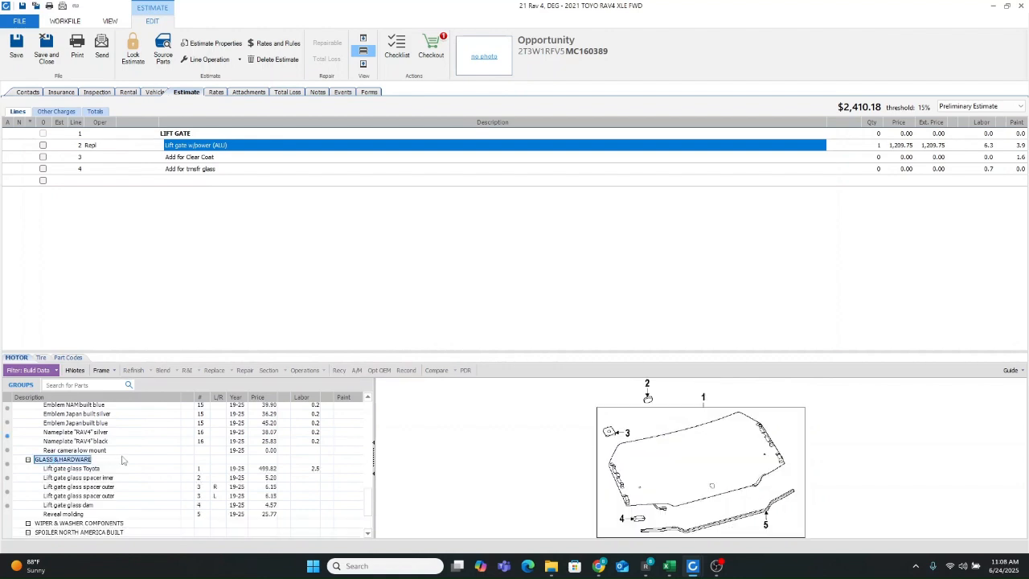
{"action": "left_click", "coordinate": [126, 486]}
{"action": "left_click", "coordinate": [125, 480]}
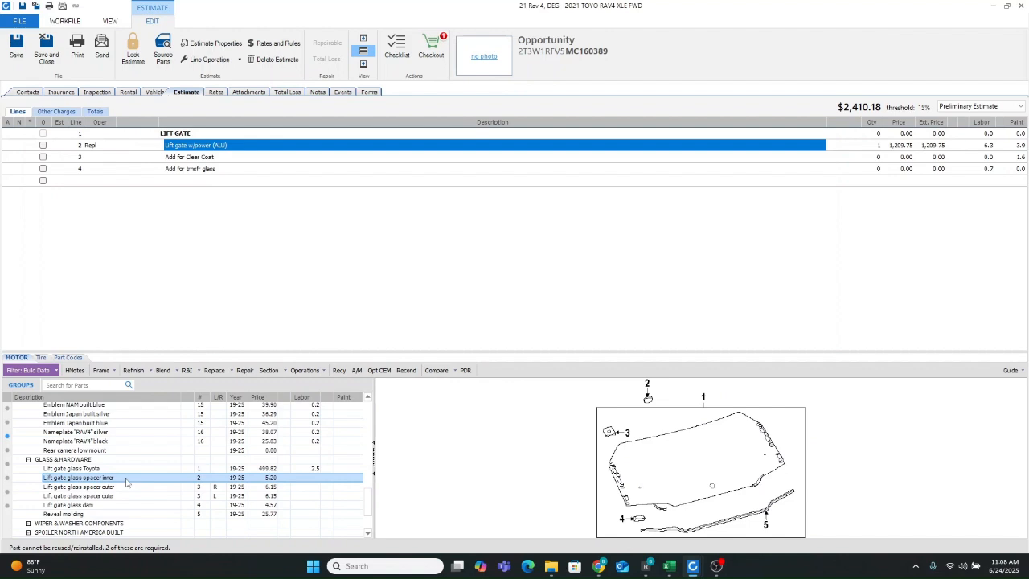
{"action": "left_click", "coordinate": [122, 487]}
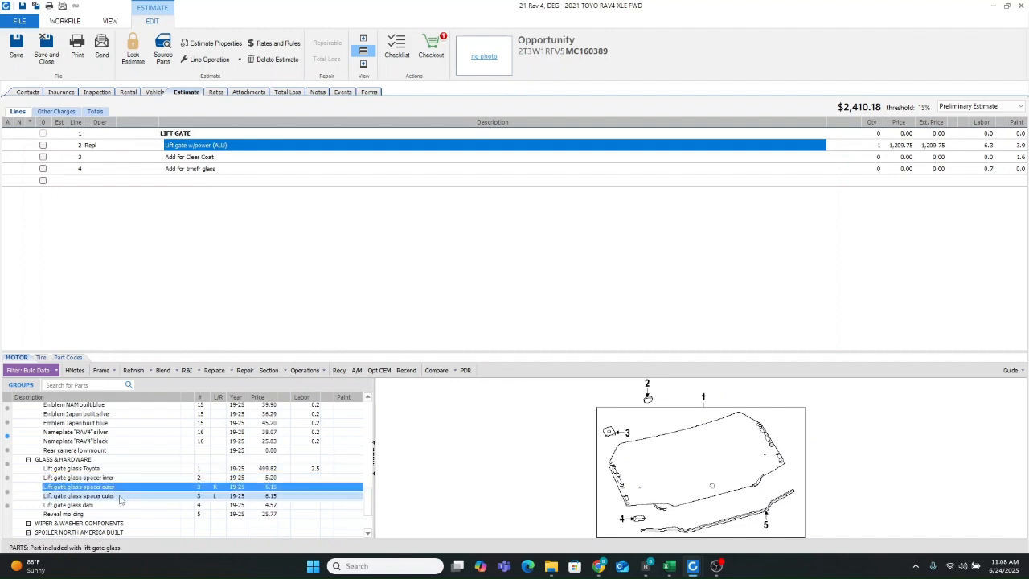
{"action": "left_click", "coordinate": [120, 496]}
{"action": "left_click", "coordinate": [117, 506]}
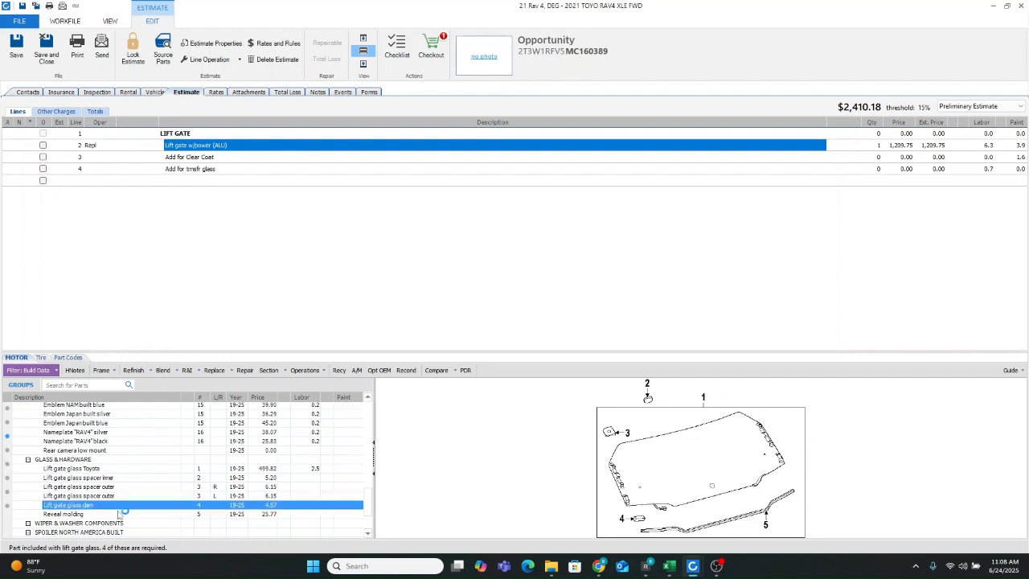
{"action": "left_click", "coordinate": [117, 514]}
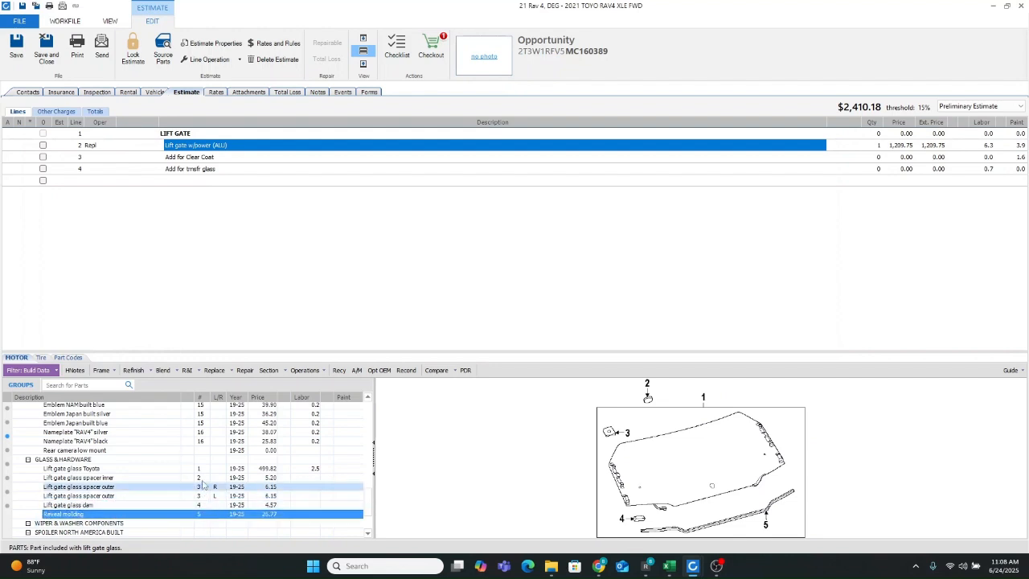
Step: Expand the Spoiler North America Built group and review its insert panel, protector and side spoiler parts
{"action": "scroll", "coordinate": [137, 481], "scroll_direction": "down", "scroll_amount": 2}
{"action": "left_click", "coordinate": [101, 469]}
{"action": "left_click", "coordinate": [105, 478]}
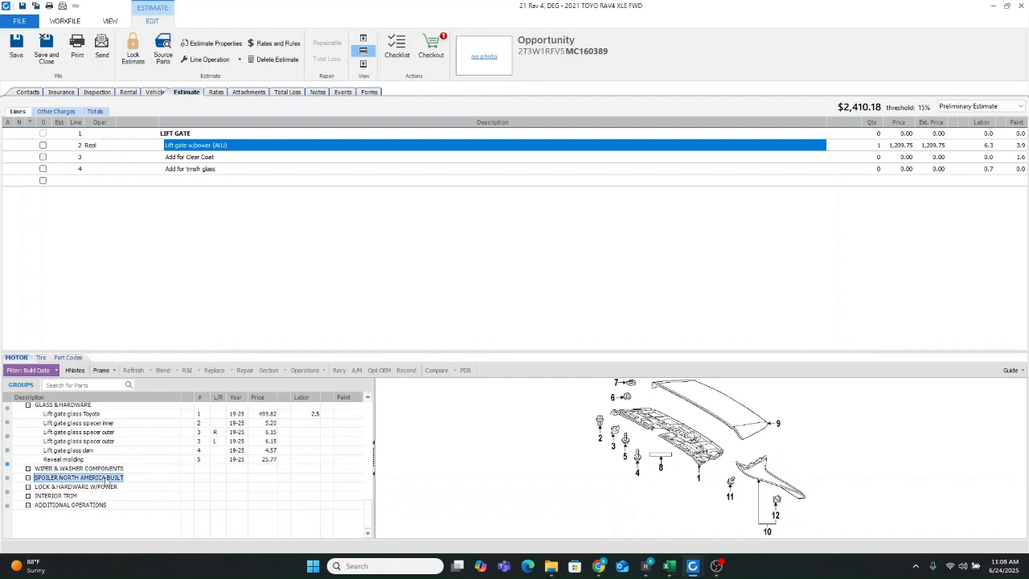
{"action": "double_click", "coordinate": [108, 478]}
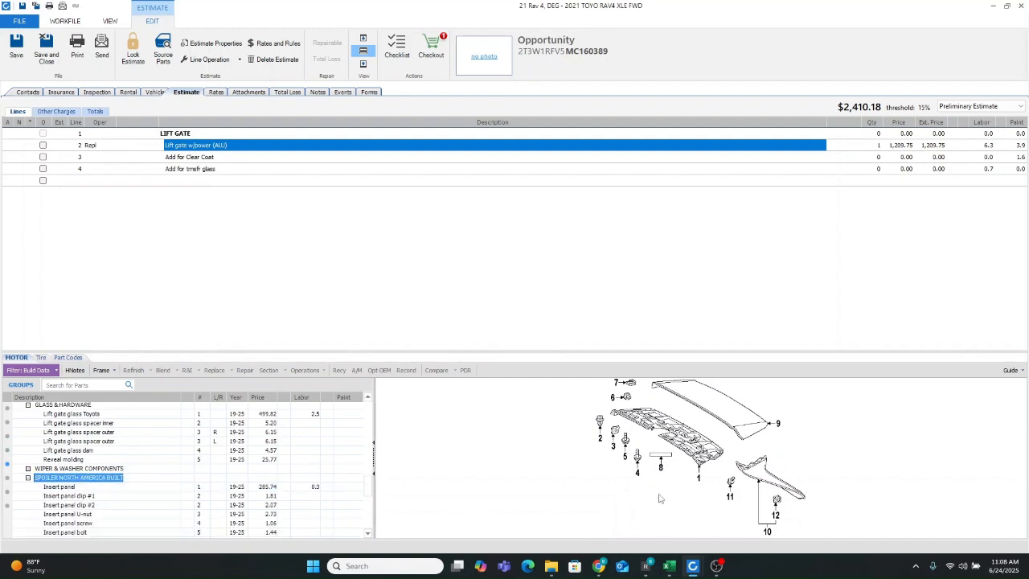
{"action": "scroll", "coordinate": [135, 468], "scroll_direction": "down", "scroll_amount": 8}
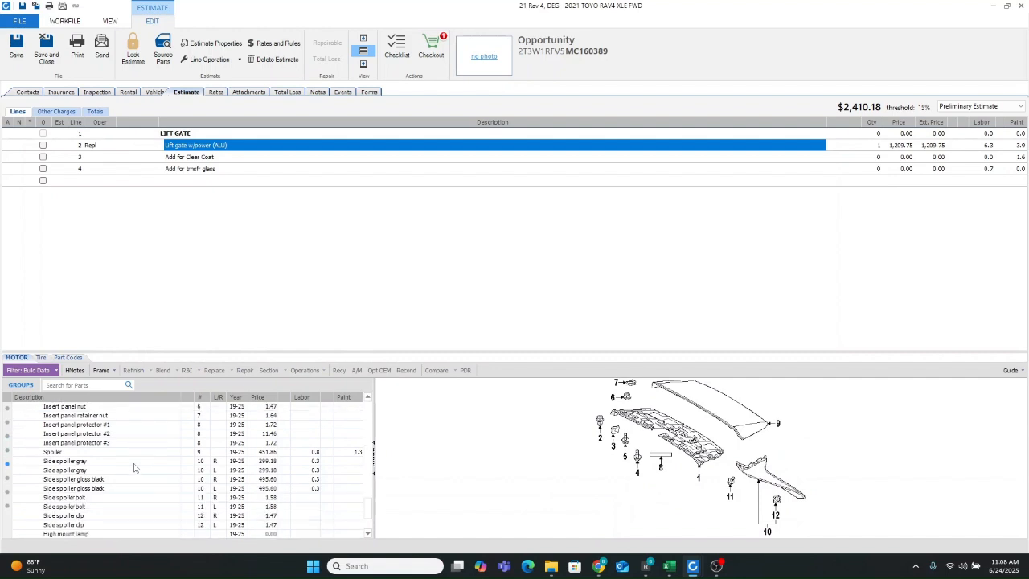
Step: Bring up the Interior Trim parts and check the note for the side trim panel clip
{"action": "left_click", "coordinate": [112, 479]}
{"action": "left_click", "coordinate": [100, 487]}
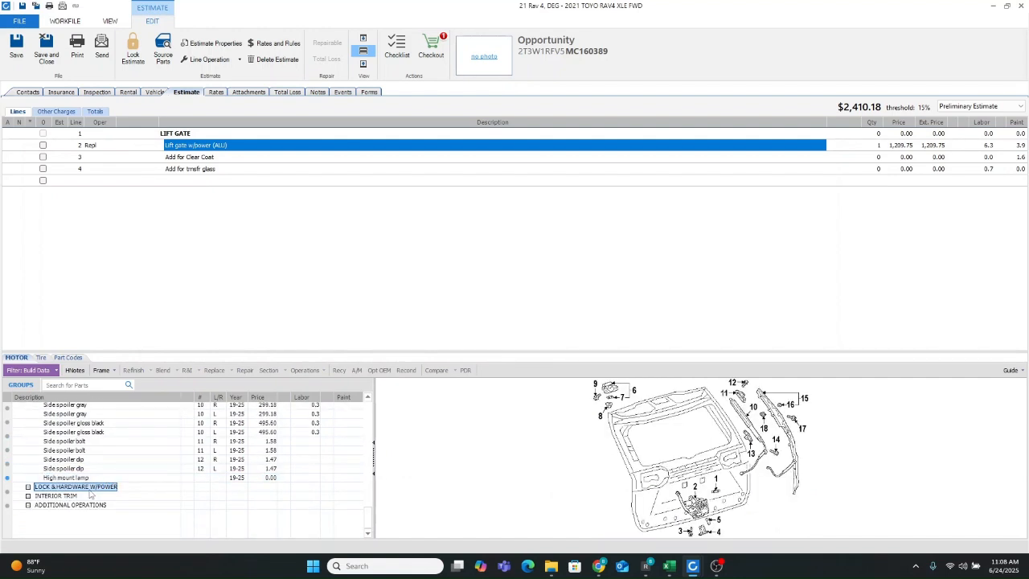
{"action": "left_click", "coordinate": [49, 496]}
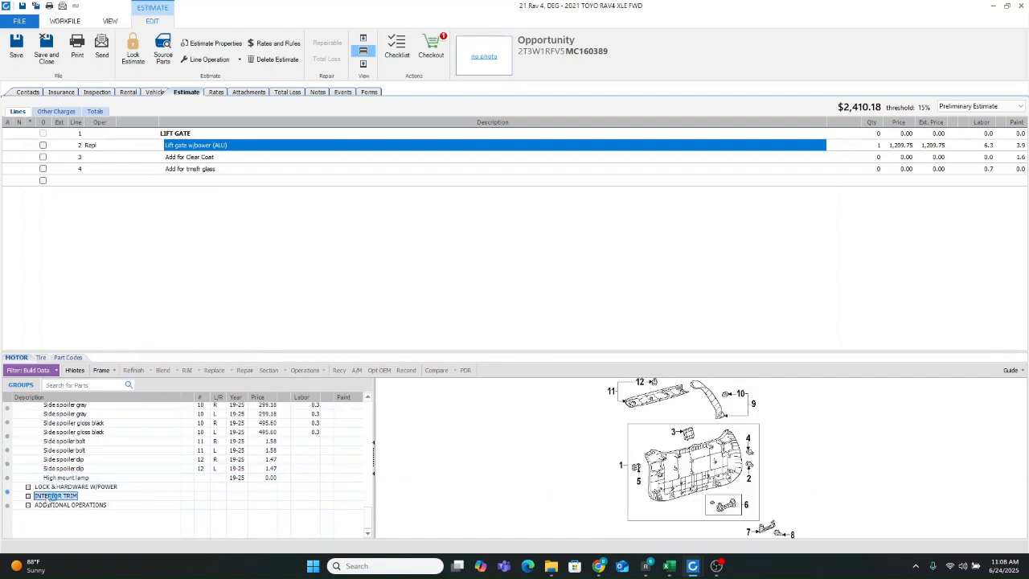
{"action": "left_click", "coordinate": [741, 395]}
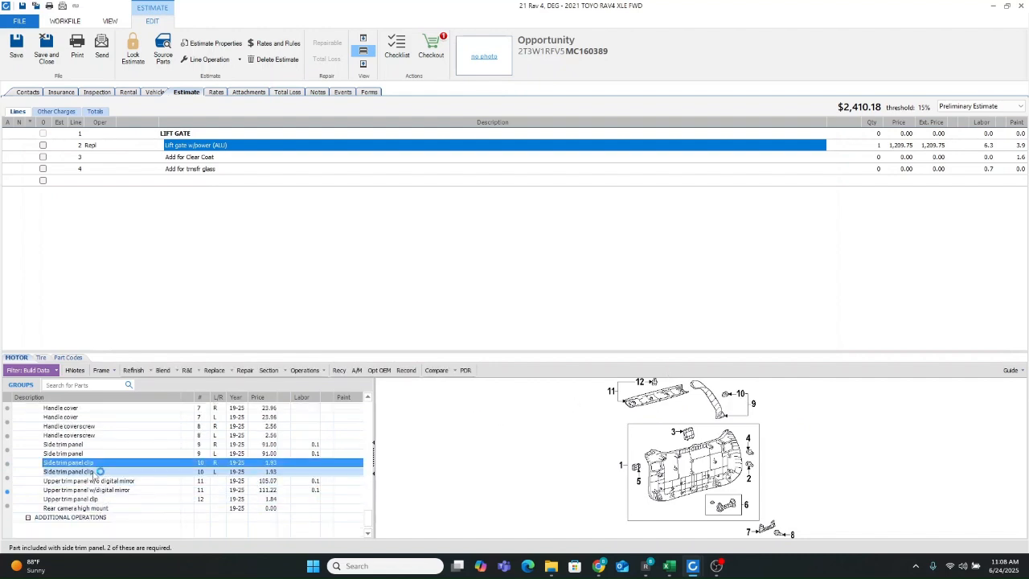
{"action": "scroll", "coordinate": [112, 489], "scroll_direction": "up", "scroll_amount": 10}
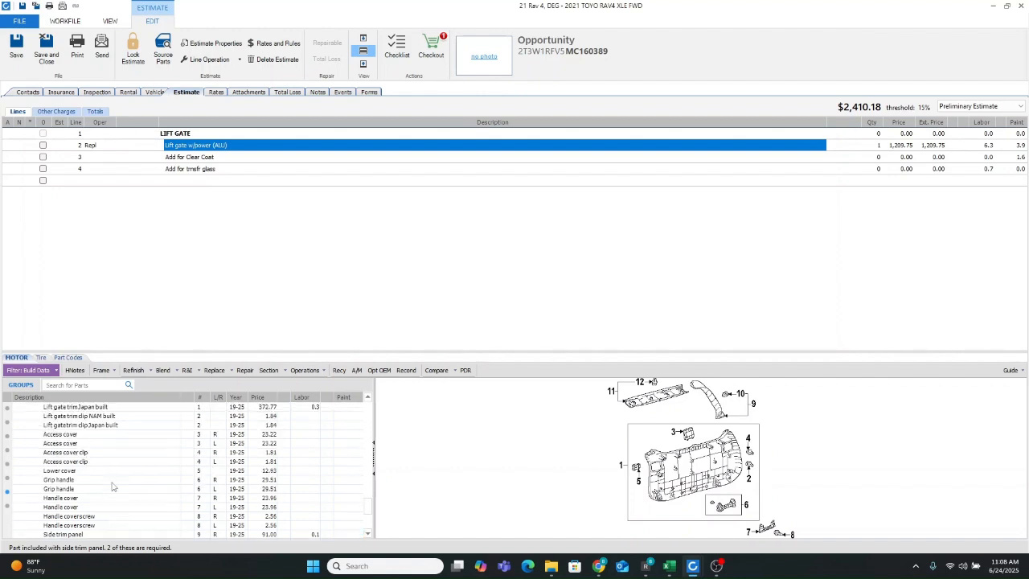
{"action": "scroll", "coordinate": [120, 486], "scroll_direction": "down", "scroll_amount": 2}
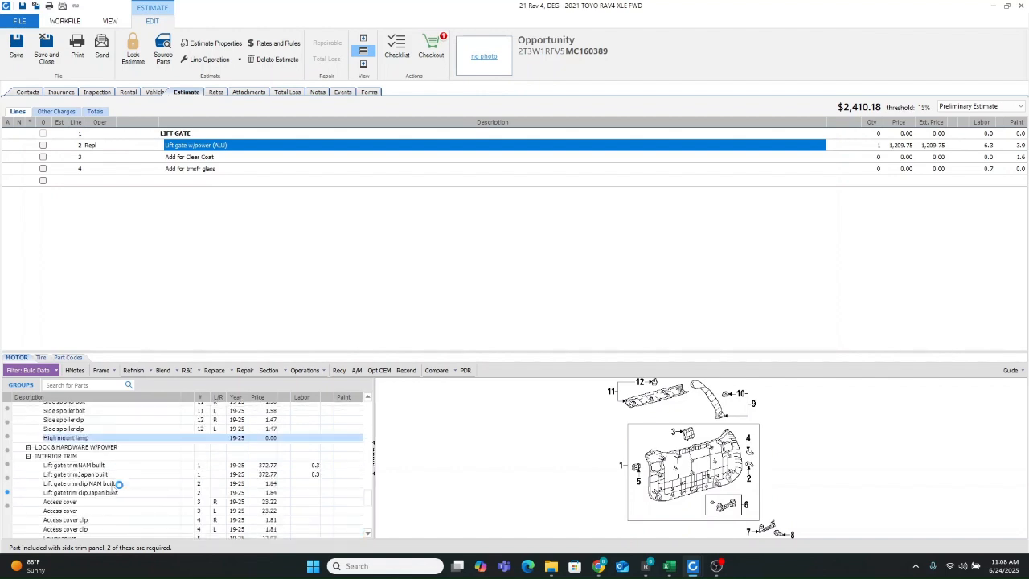
Step: From Lock & Hardware W/Power, add an R&I line for the RT Lift cylinder NAM built, using the R&R time
{"action": "left_click", "coordinate": [106, 448]}
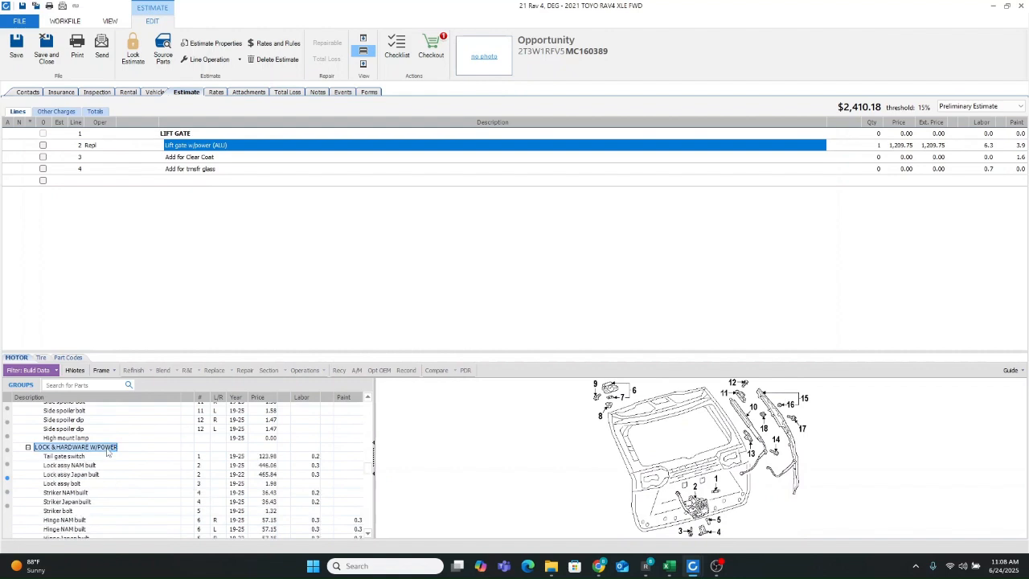
{"action": "scroll", "coordinate": [175, 491], "scroll_direction": "down", "scroll_amount": 5}
{"action": "left_click", "coordinate": [176, 491]}
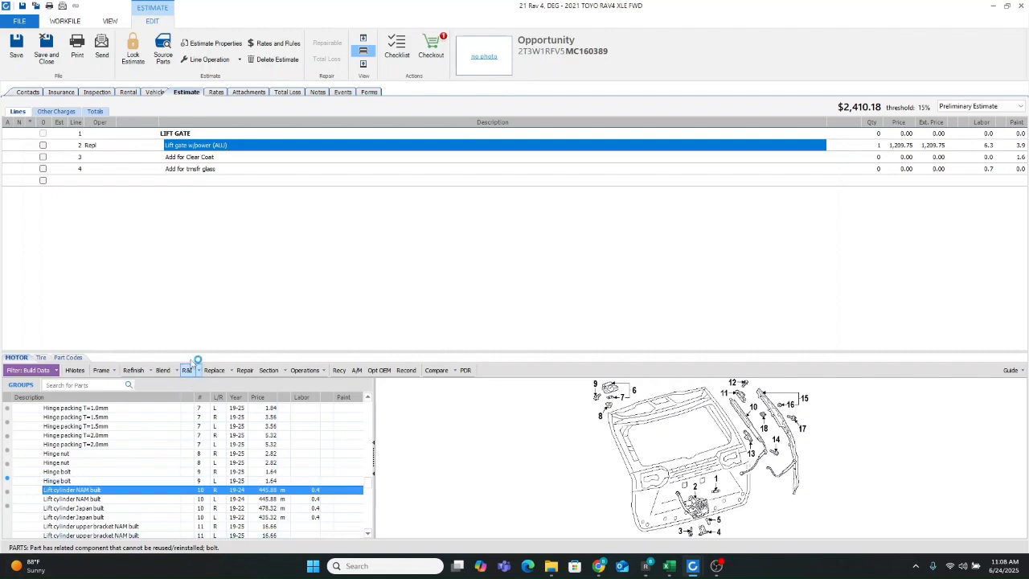
{"action": "left_click", "coordinate": [231, 181]}
{"action": "left_click", "coordinate": [187, 372]}
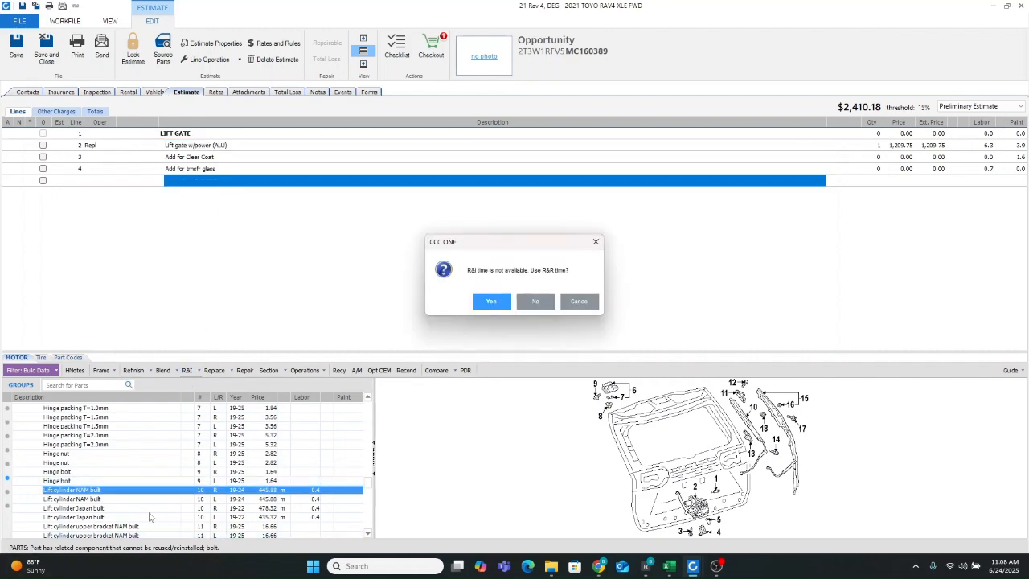
{"action": "left_click", "coordinate": [491, 302]}
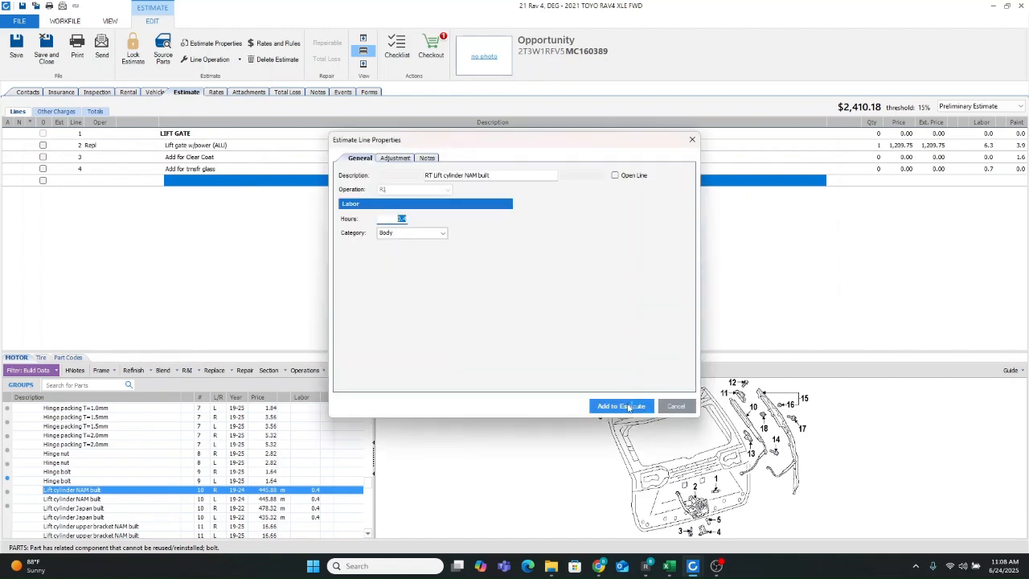
{"action": "left_click", "coordinate": [617, 402]}
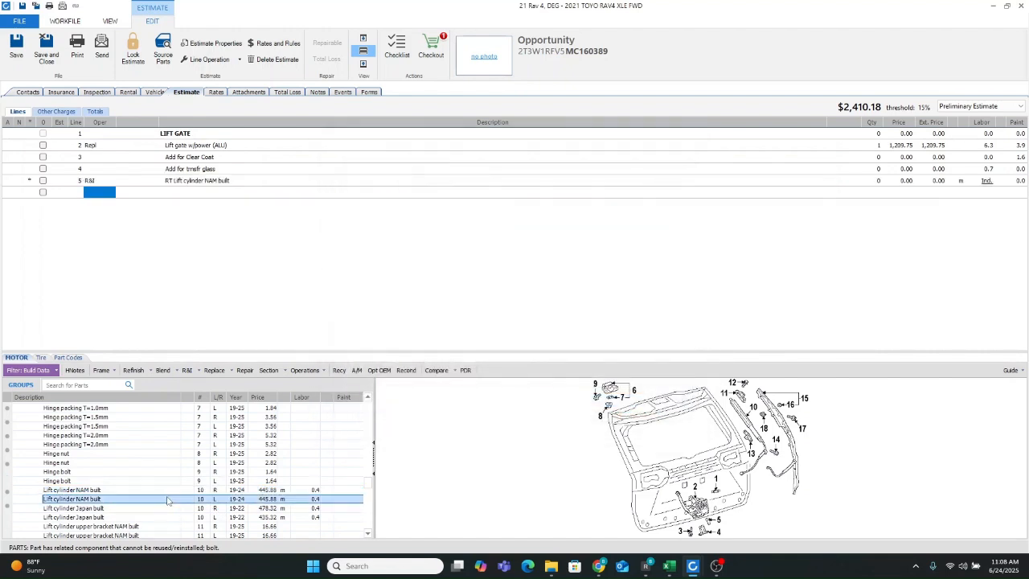
Step: Add an R&I line for the LT Lift cylinder NAM built to the estimate, using the R&R time
{"action": "left_click", "coordinate": [187, 371]}
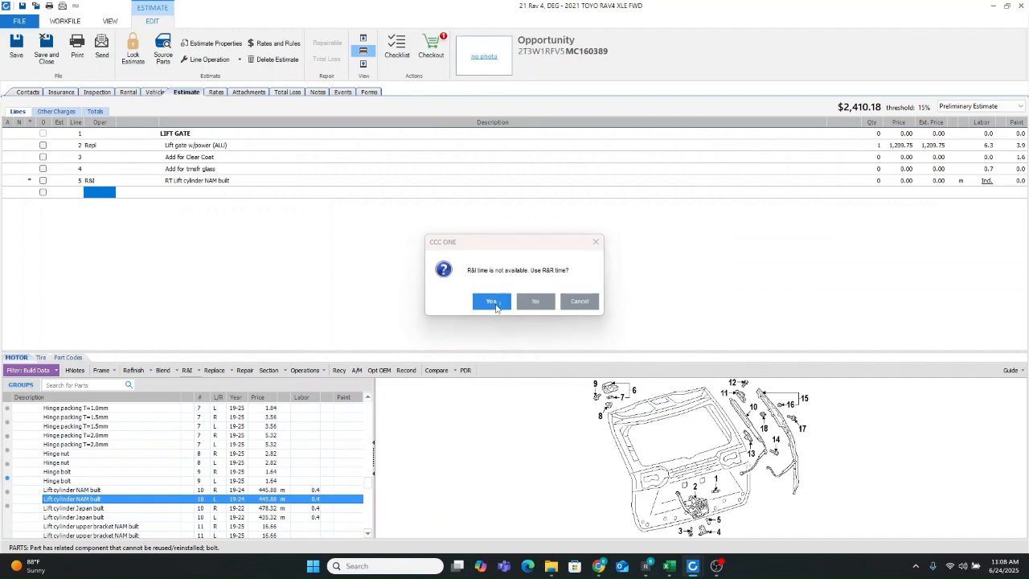
{"action": "left_click", "coordinate": [491, 302]}
{"action": "left_click", "coordinate": [617, 406]}
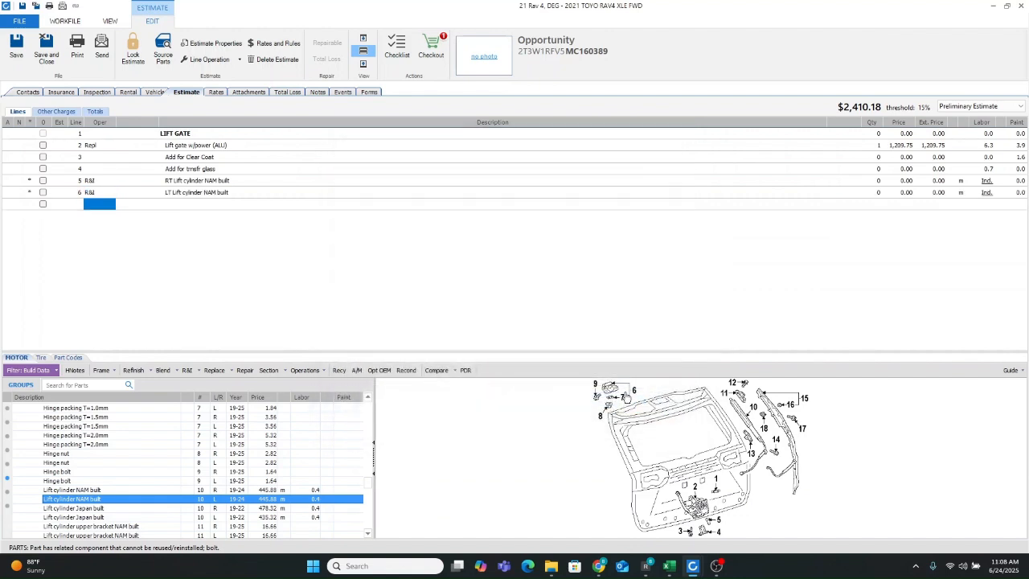
Step: Open the MOTOR Guide to Estimating at the Lift Gate/Tail Gate page
{"action": "left_click", "coordinate": [1010, 370]}
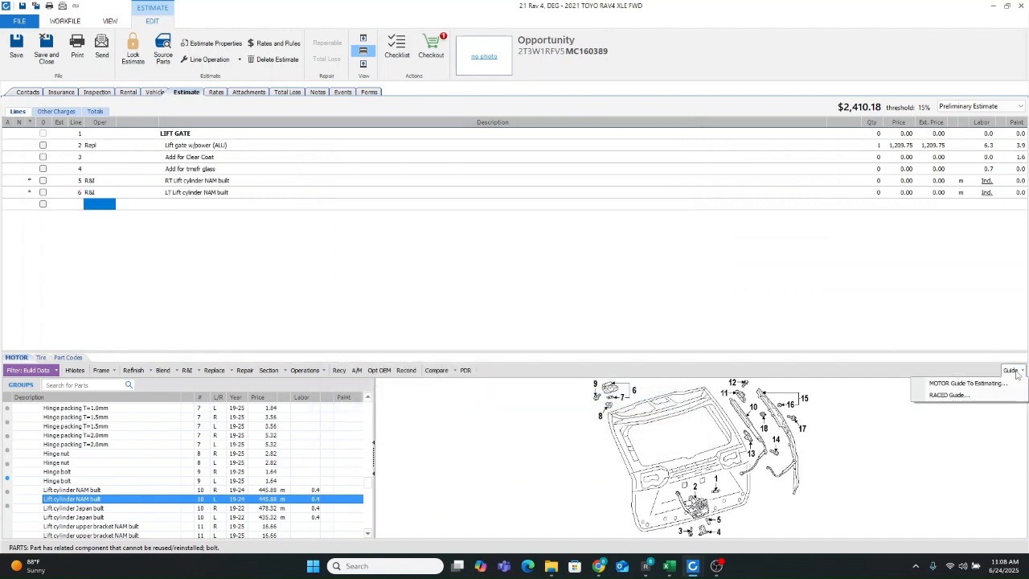
{"action": "left_click", "coordinate": [953, 383]}
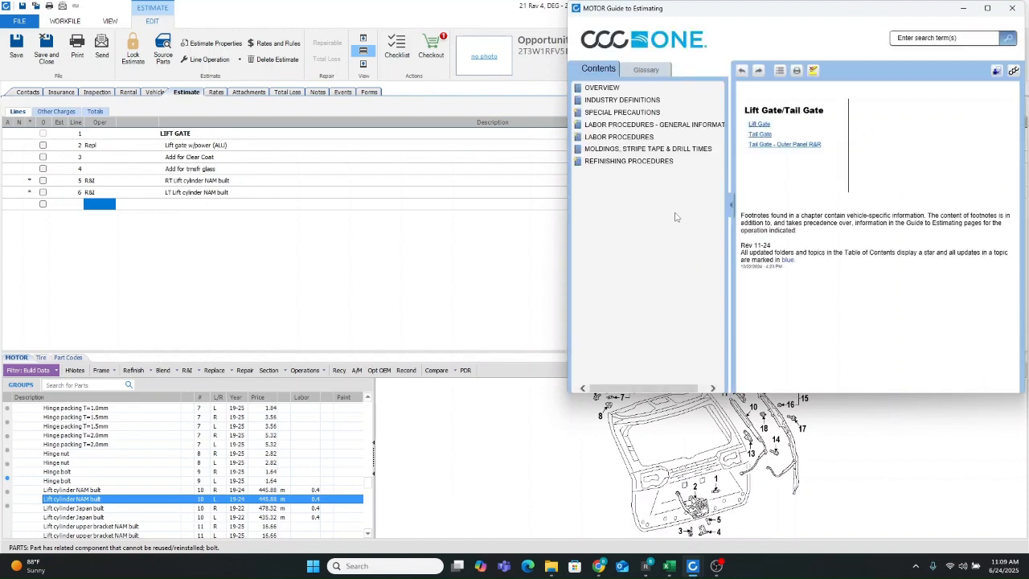
Step: Read the included and not-included operations on the Lift Gate page under Labor Procedures, with the guide enlarged, then return to the estimate
{"action": "left_click", "coordinate": [616, 137]}
{"action": "scroll", "coordinate": [621, 291], "scroll_direction": "down", "scroll_amount": 4}
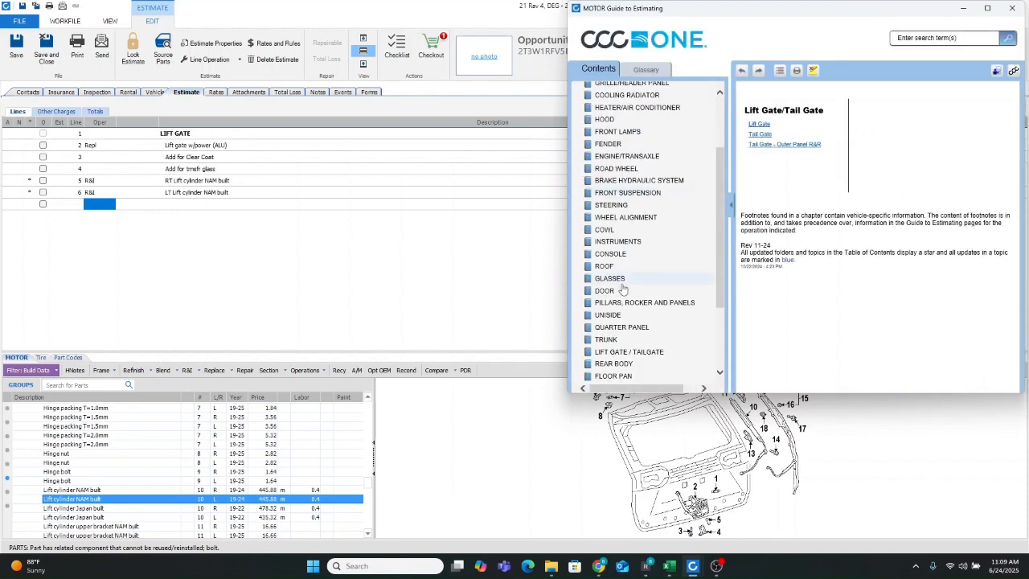
{"action": "left_click", "coordinate": [618, 307]}
{"action": "left_click", "coordinate": [621, 317]}
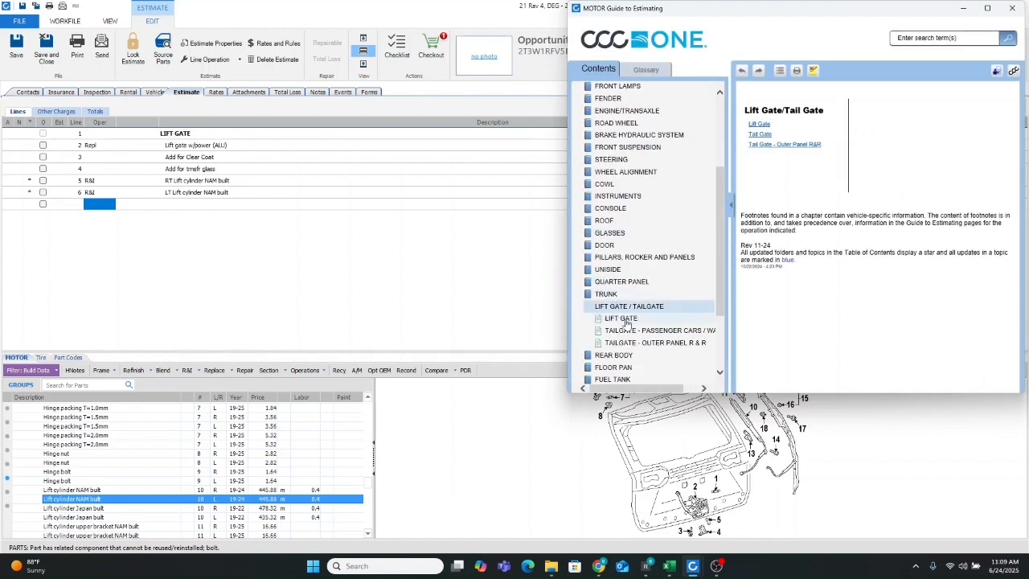
{"action": "left_click", "coordinate": [987, 8]}
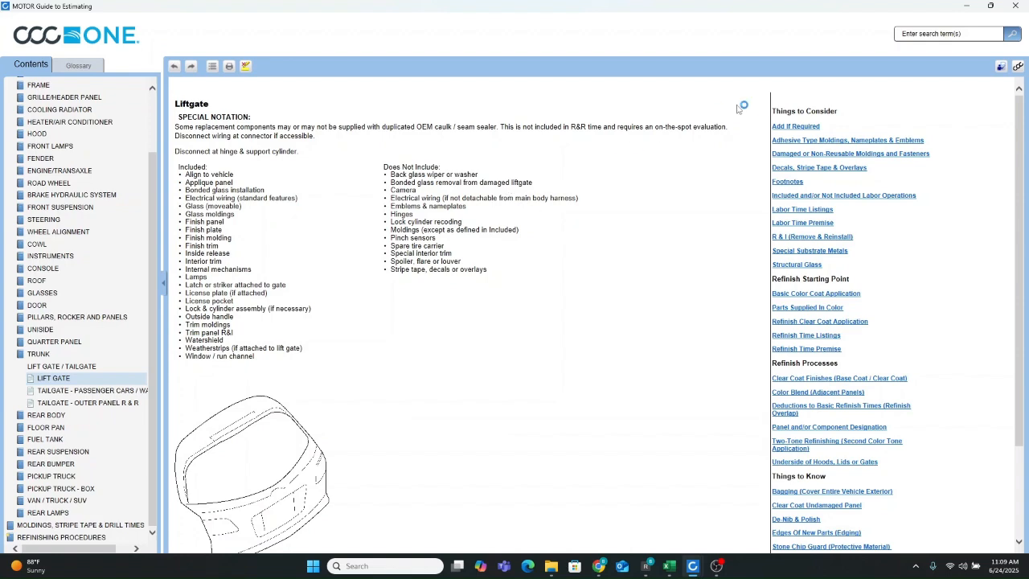
{"action": "left_click", "coordinate": [963, 8]}
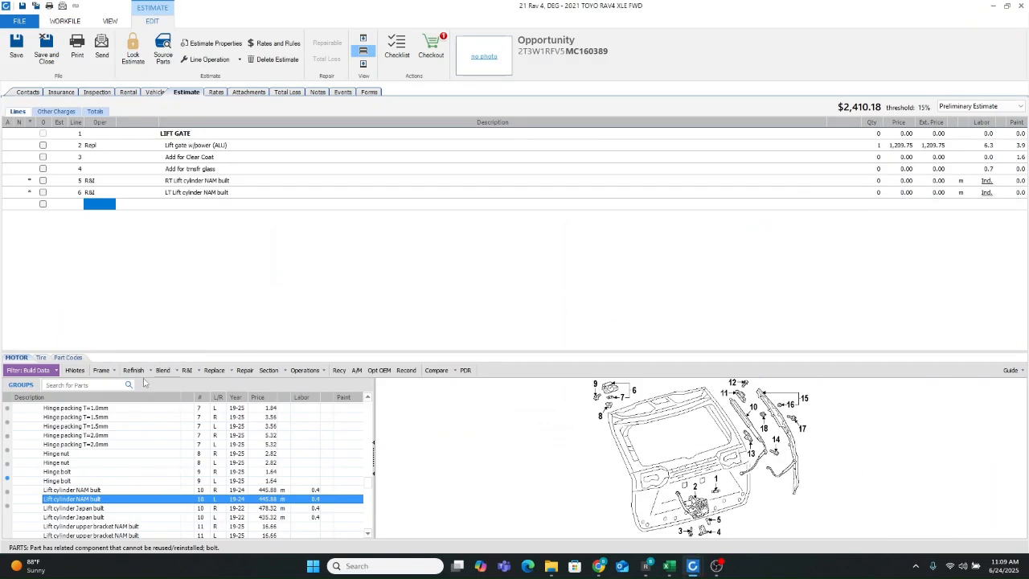
Step: Check the part notes for the Lift gate tape and Lift gate cushion under Gate & Hardware North America Built
{"action": "left_click", "coordinate": [207, 182]}
{"action": "scroll", "coordinate": [175, 464], "scroll_direction": "down", "scroll_amount": 5}
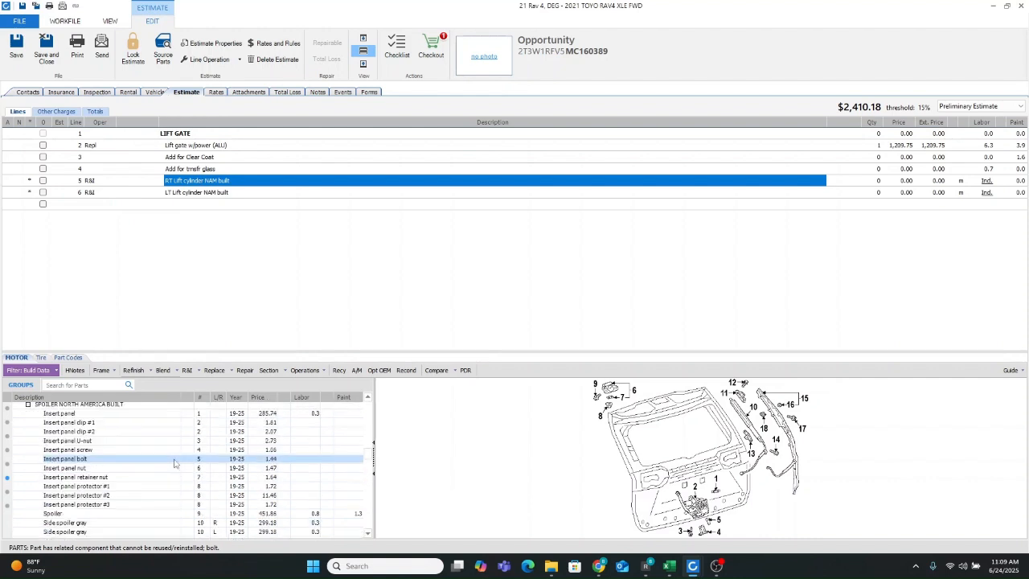
{"action": "scroll", "coordinate": [175, 464], "scroll_direction": "up", "scroll_amount": 5}
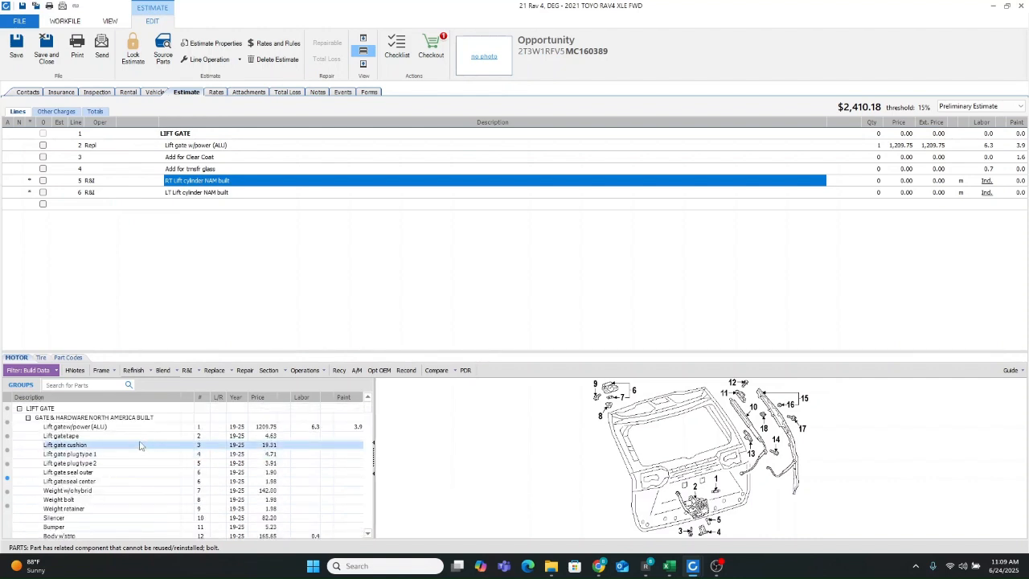
{"action": "left_click", "coordinate": [146, 435]}
{"action": "left_click", "coordinate": [148, 446]}
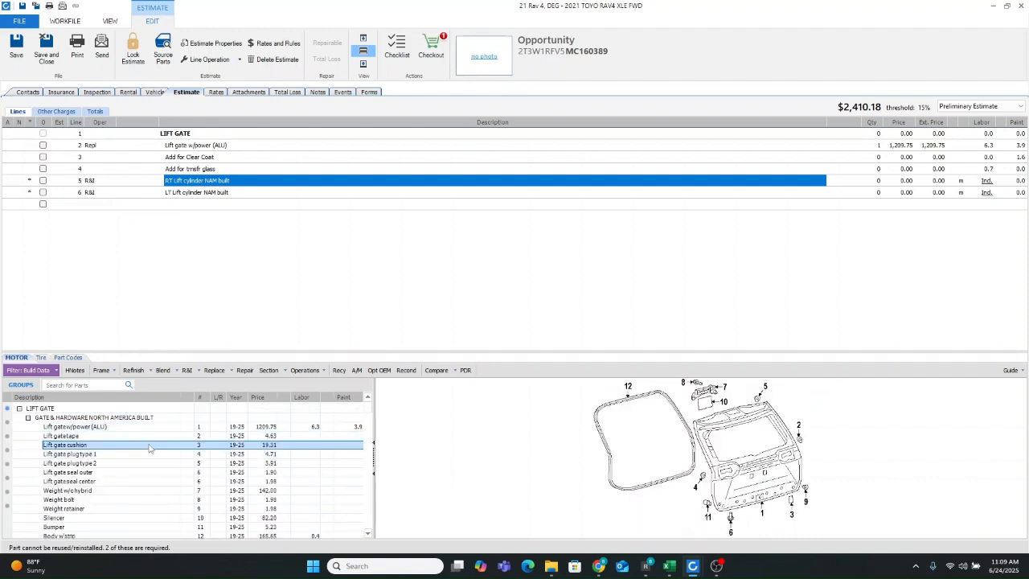
{"action": "left_click", "coordinate": [150, 436]}
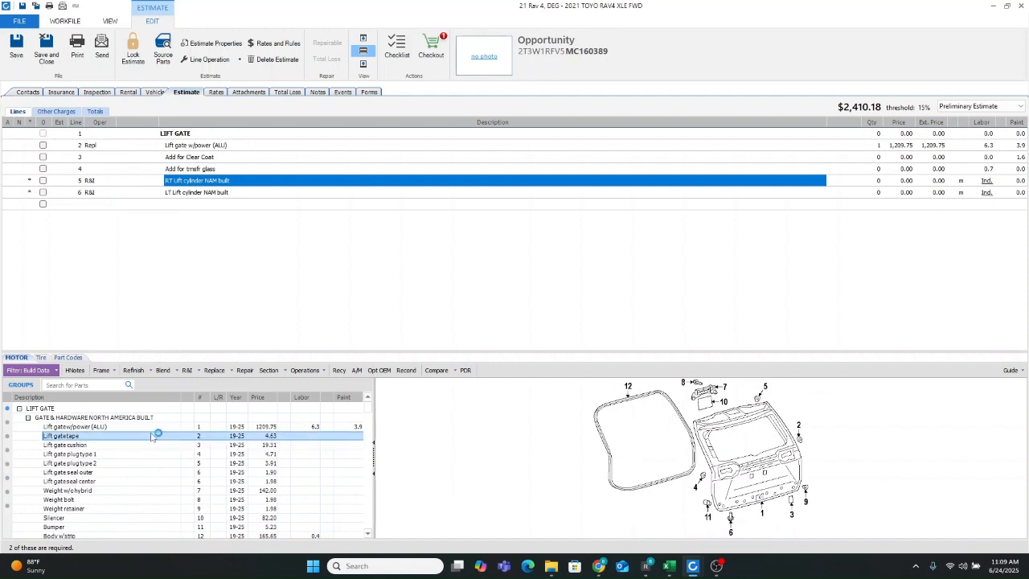
Step: Bring up the Exterior Trim parts and check the note for the Finish panel NAM built
{"action": "scroll", "coordinate": [151, 439], "scroll_direction": "down", "scroll_amount": 3}
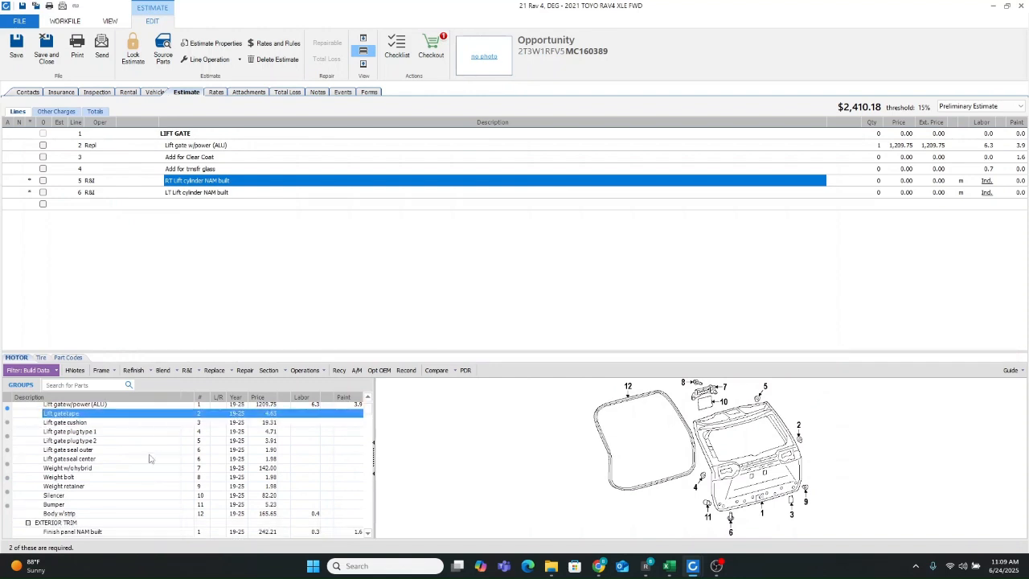
{"action": "scroll", "coordinate": [148, 480], "scroll_direction": "down", "scroll_amount": 2}
{"action": "left_click", "coordinate": [130, 445]}
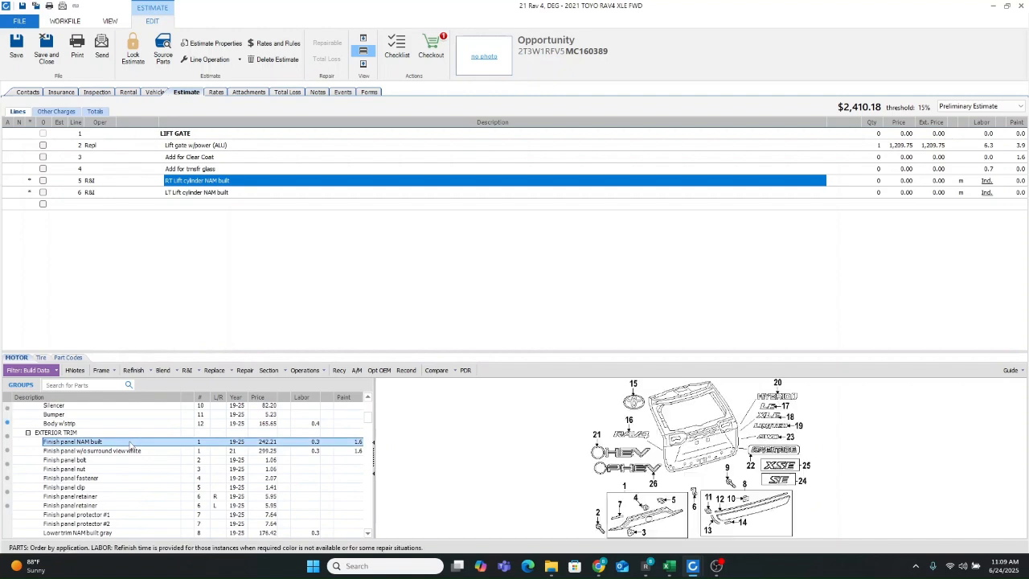
Step: From Glass & Hardware, add replacement lines for the RT and LT Lift gate glass spacer outer, Lift gate glass dam and Reveal molding
{"action": "scroll", "coordinate": [131, 439], "scroll_direction": "down", "scroll_amount": 5}
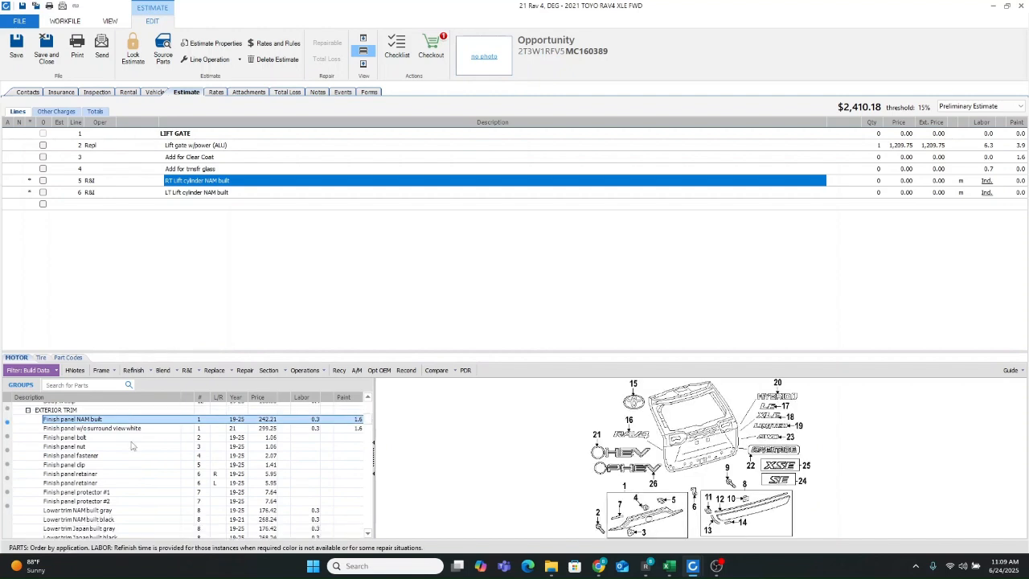
{"action": "scroll", "coordinate": [131, 438], "scroll_direction": "down", "scroll_amount": 5}
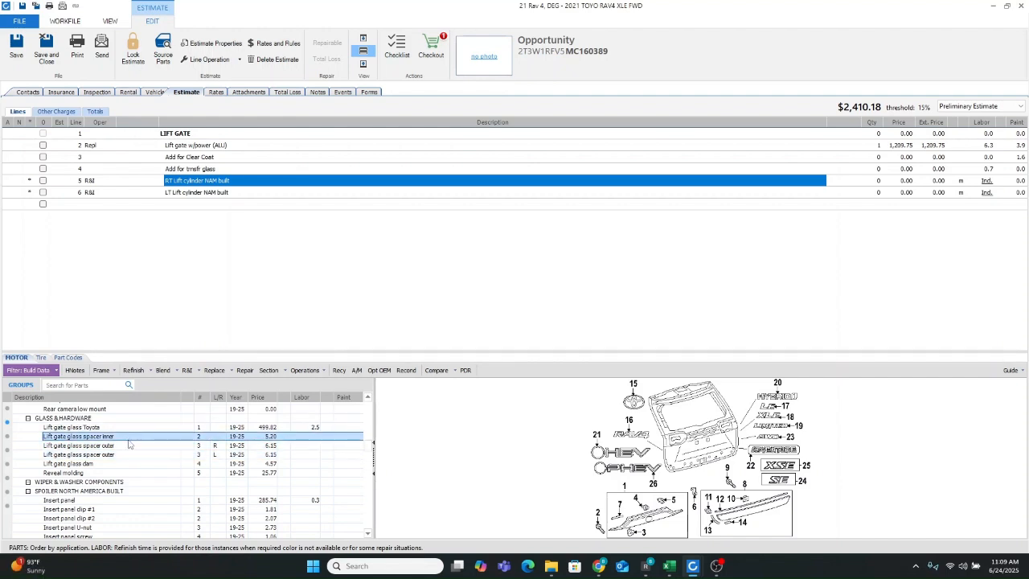
{"action": "left_click", "coordinate": [128, 445]}
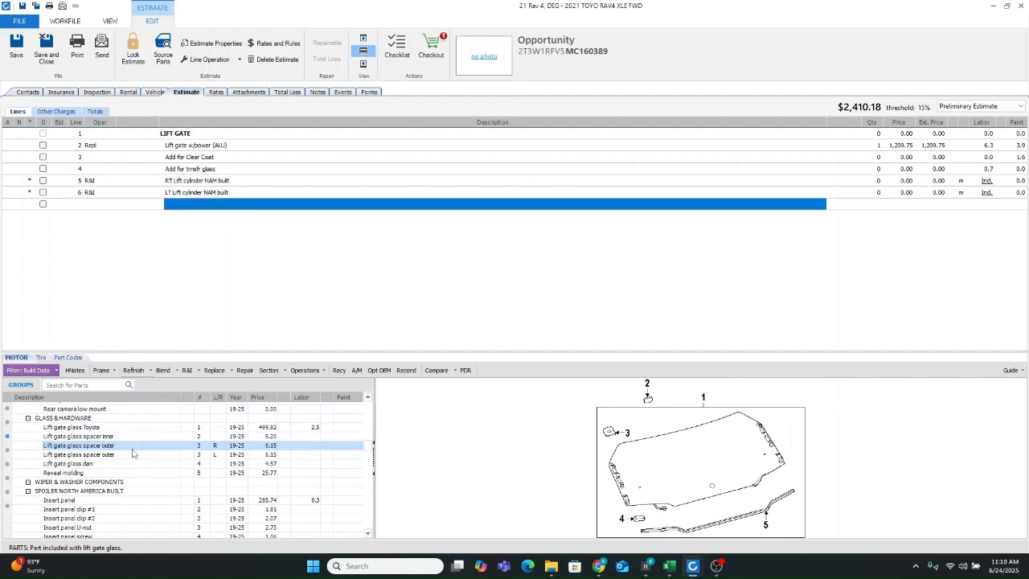
{"action": "double_click", "coordinate": [133, 455]}
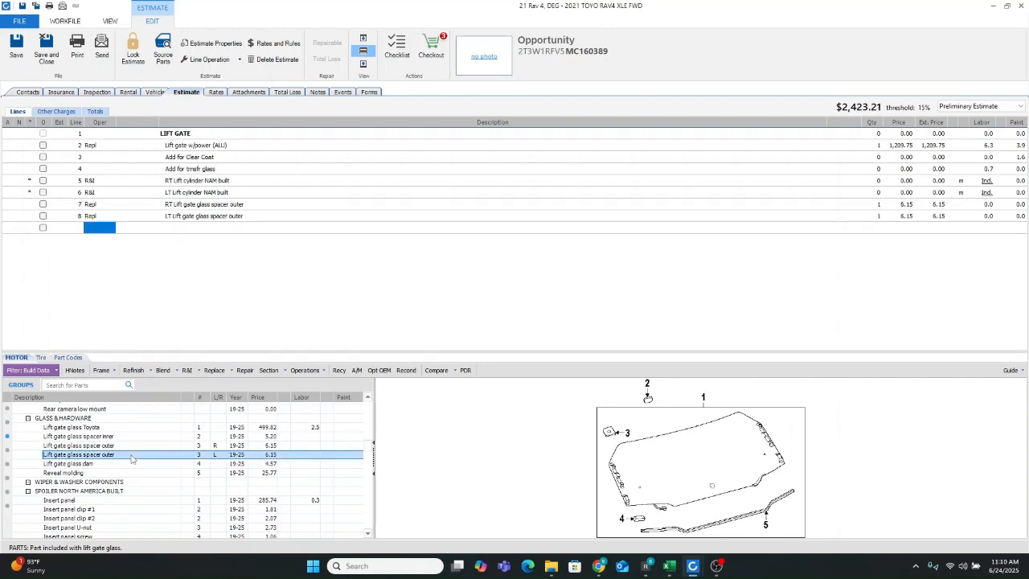
{"action": "double_click", "coordinate": [133, 465]}
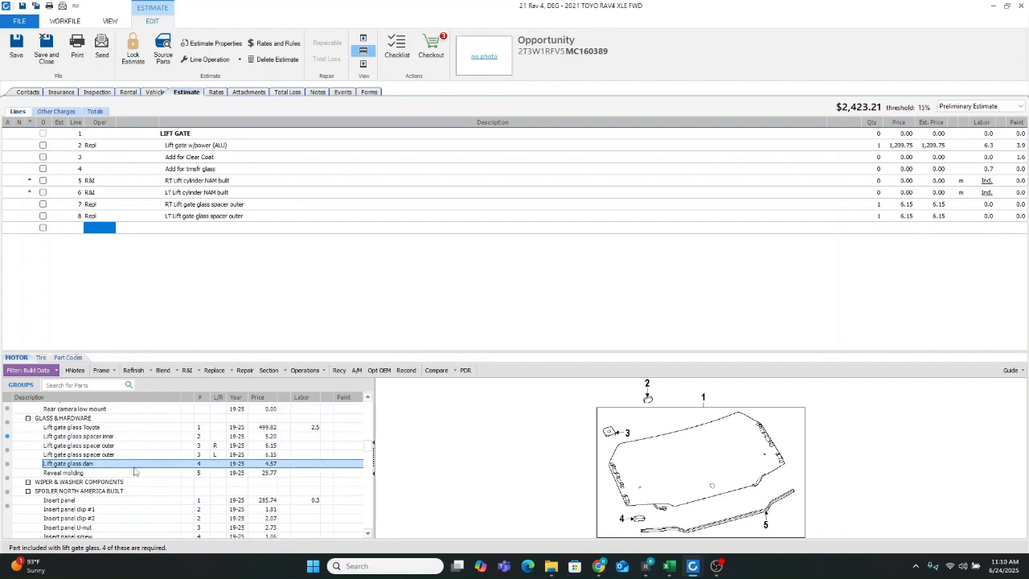
{"action": "double_click", "coordinate": [135, 472]}
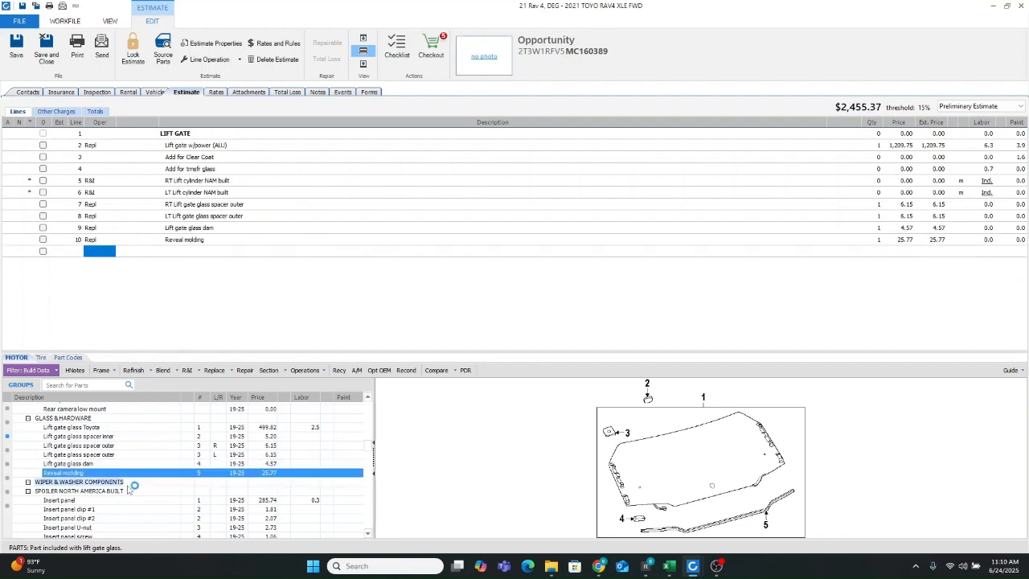
Step: From Spoiler North America Built, add replacement lines for Insert panel protector #1, #2 and #3
{"action": "left_click", "coordinate": [127, 491]}
{"action": "scroll", "coordinate": [161, 484], "scroll_direction": "down", "scroll_amount": 2}
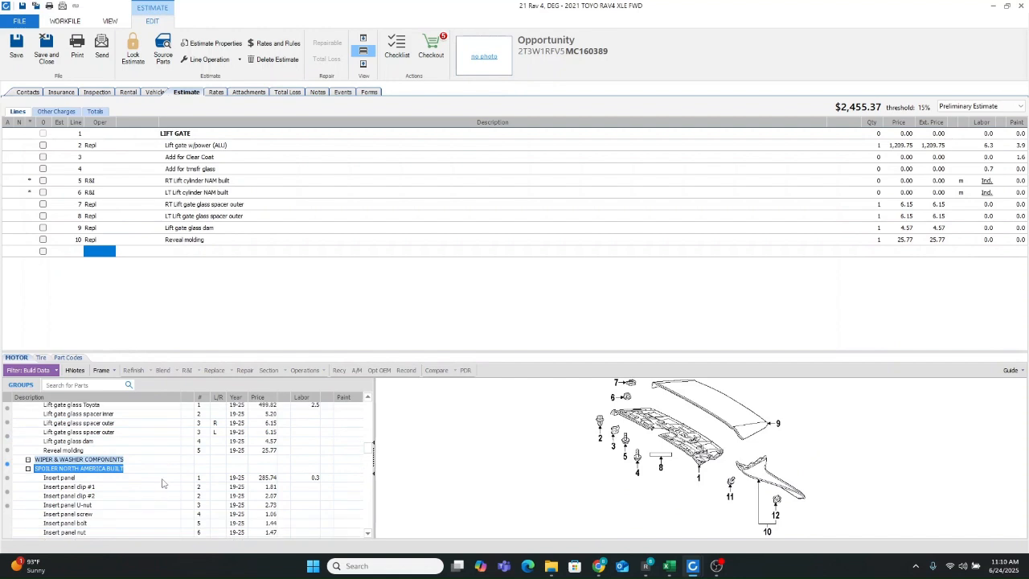
{"action": "left_click", "coordinate": [144, 465]}
{"action": "scroll", "coordinate": [138, 467], "scroll_direction": "down", "scroll_amount": 2}
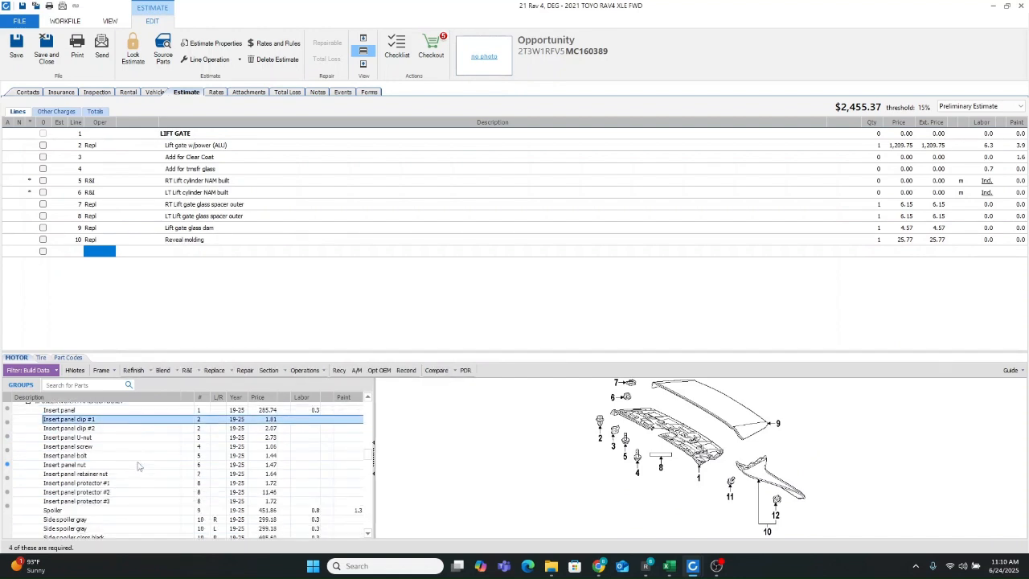
{"action": "scroll", "coordinate": [137, 465], "scroll_direction": "down", "scroll_amount": 2}
{"action": "left_click", "coordinate": [146, 440]}
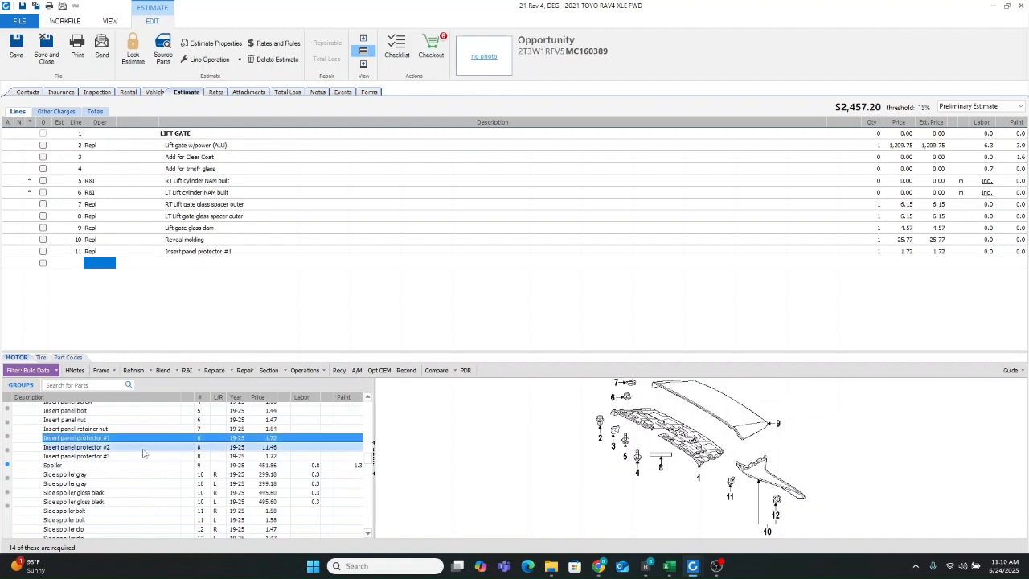
{"action": "left_click", "coordinate": [145, 447]}
{"action": "left_click", "coordinate": [141, 456]}
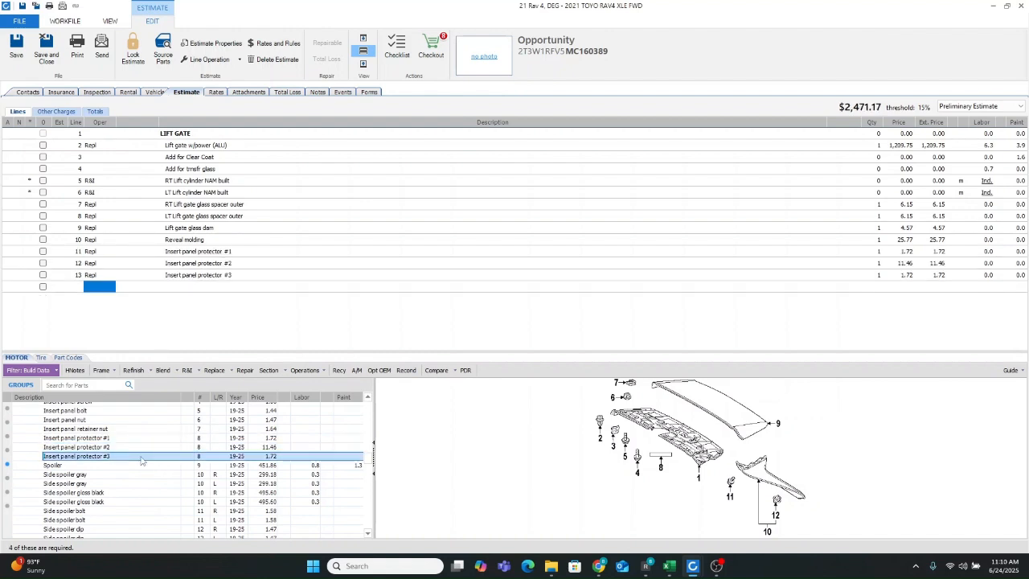
Step: Check the note for the Spoiler, then bring up the lift cylinder entries in Lock & Hardware W/Power
{"action": "left_click", "coordinate": [142, 466]}
{"action": "scroll", "coordinate": [142, 469], "scroll_direction": "down", "scroll_amount": 3}
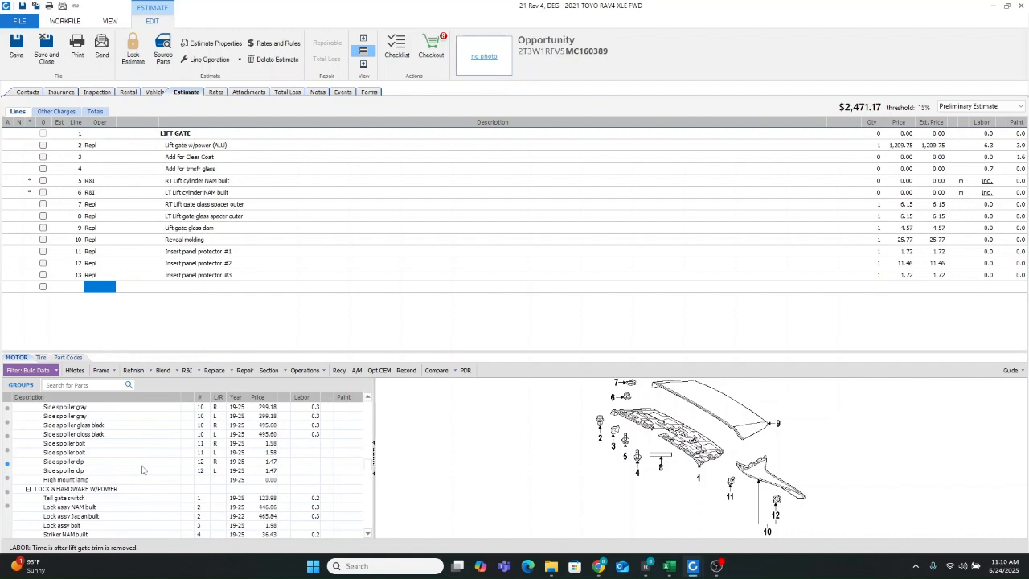
{"action": "scroll", "coordinate": [141, 470], "scroll_direction": "down", "scroll_amount": 5}
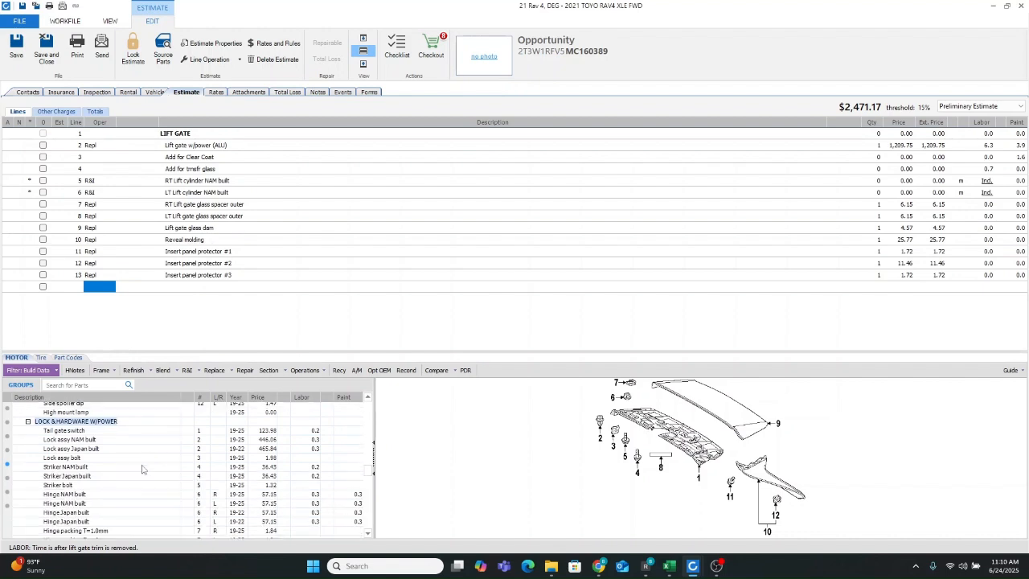
{"action": "left_click", "coordinate": [143, 469]}
{"action": "scroll", "coordinate": [142, 470], "scroll_direction": "down", "scroll_amount": 3}
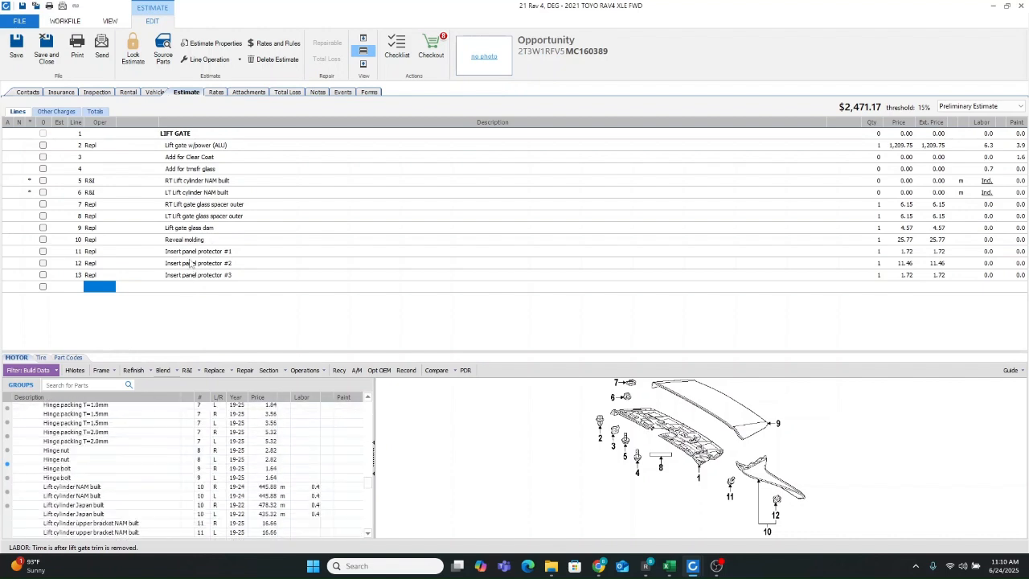
Step: Delete the RT and LT Lift cylinder NAM built R&I lines from the estimate
{"action": "left_click", "coordinate": [191, 184]}
{"action": "right_click", "coordinate": [191, 184]}
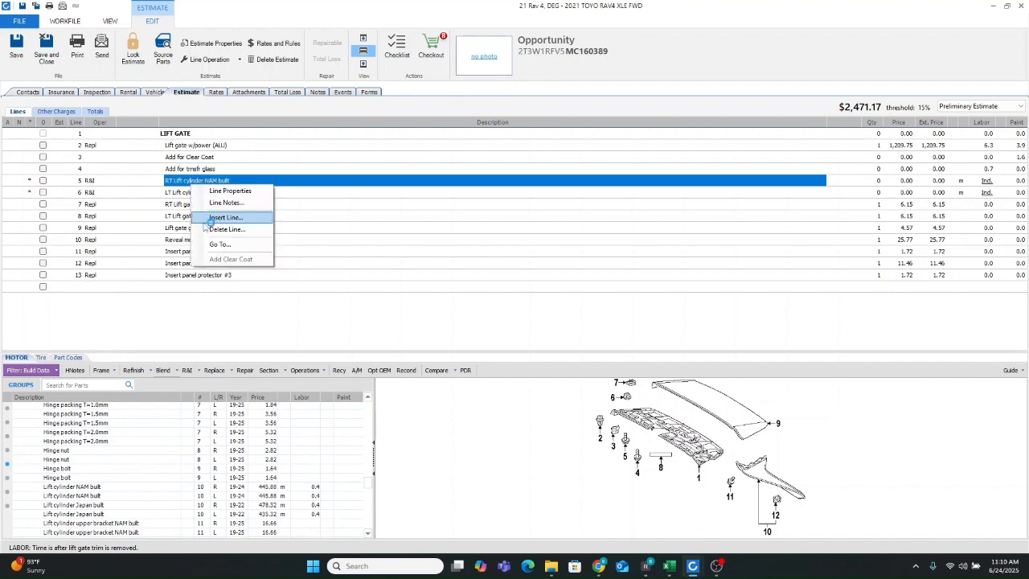
{"action": "left_click", "coordinate": [195, 212]}
{"action": "left_click", "coordinate": [191, 184]}
{"action": "right_click", "coordinate": [191, 183]}
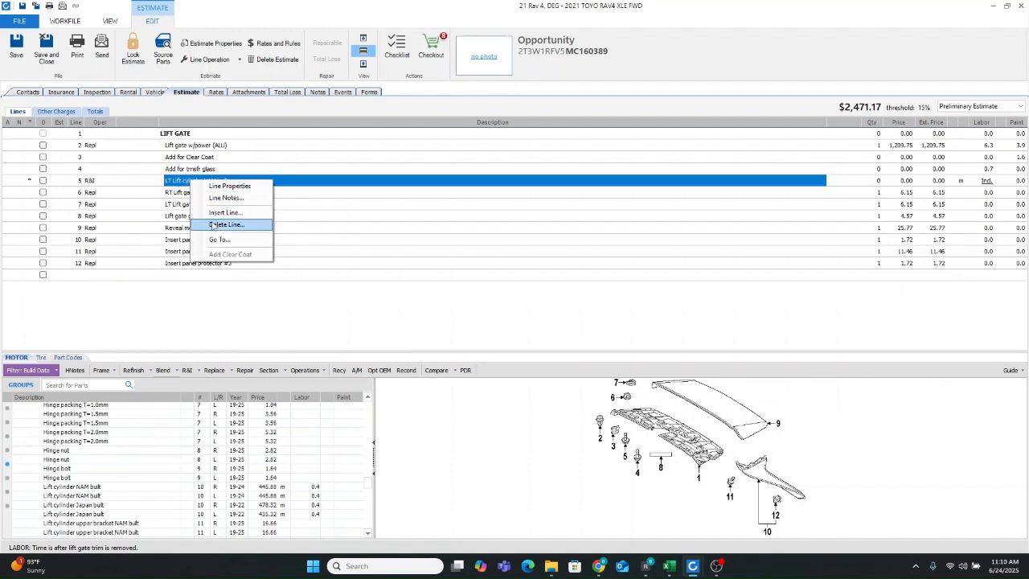
{"action": "left_click", "coordinate": [198, 224]}
{"action": "left_click", "coordinate": [201, 269]}
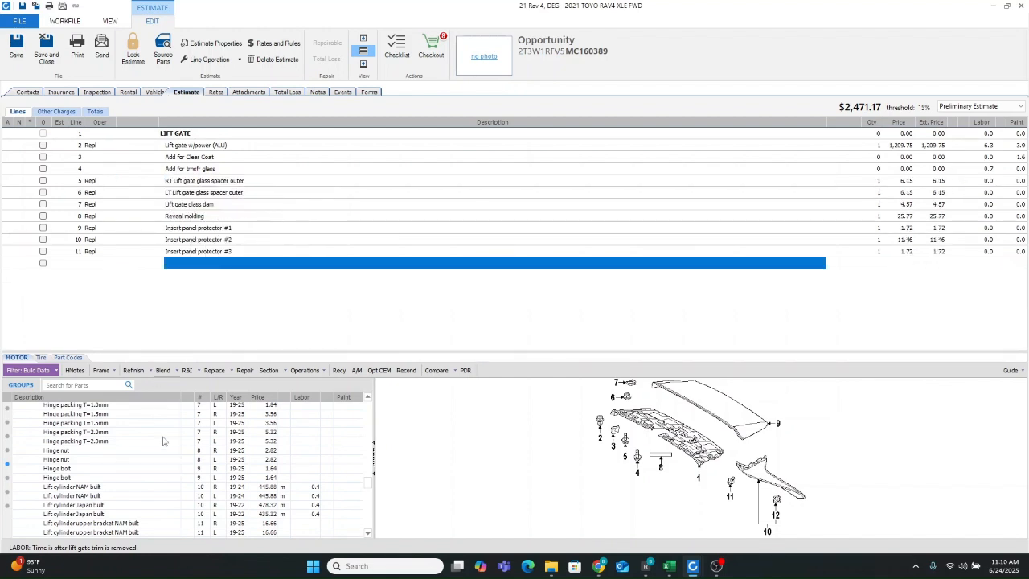
Step: Re-add the R&I line for the RT Lift cylinder NAM built at the end of the estimate, using the R&R time
{"action": "left_click", "coordinate": [140, 487]}
{"action": "left_click", "coordinate": [187, 370]}
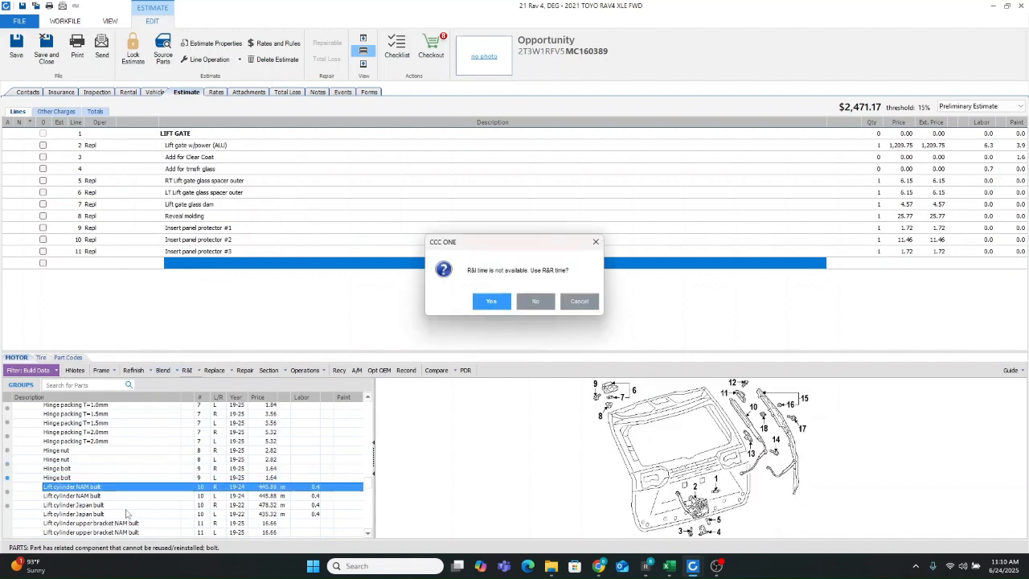
{"action": "left_click", "coordinate": [536, 301]}
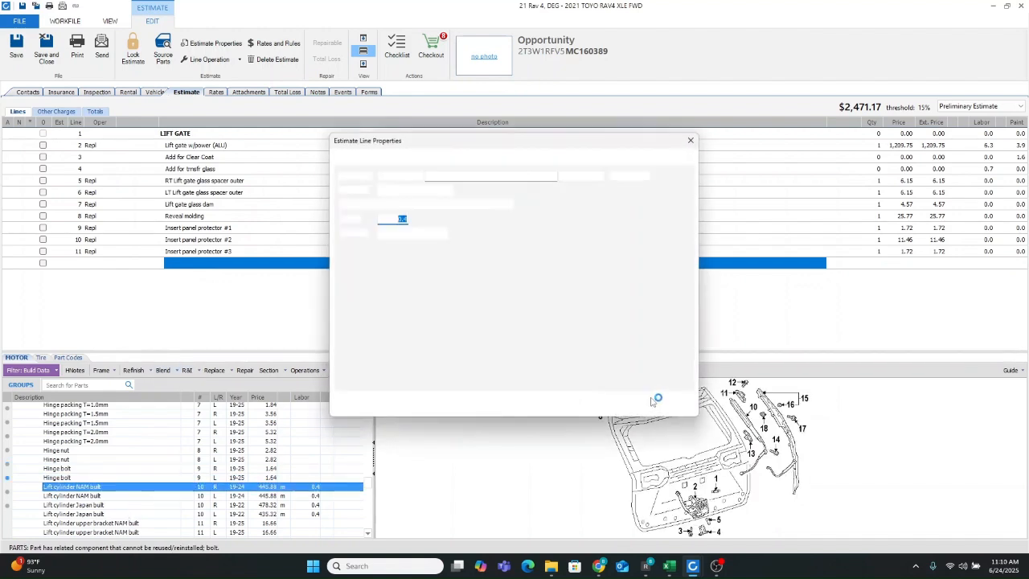
{"action": "left_click", "coordinate": [625, 406]}
Step: Re-add the R&I line for the LT Lift cylinder NAM built below the RT one, using the R&R time
{"action": "left_click", "coordinate": [120, 495]}
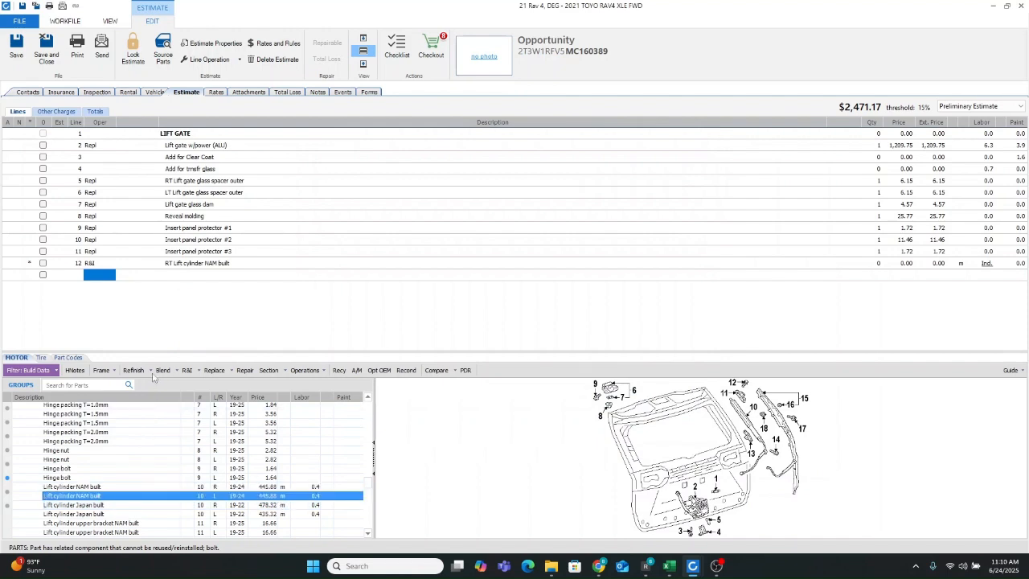
{"action": "left_click", "coordinate": [187, 370]}
{"action": "left_click", "coordinate": [492, 303]}
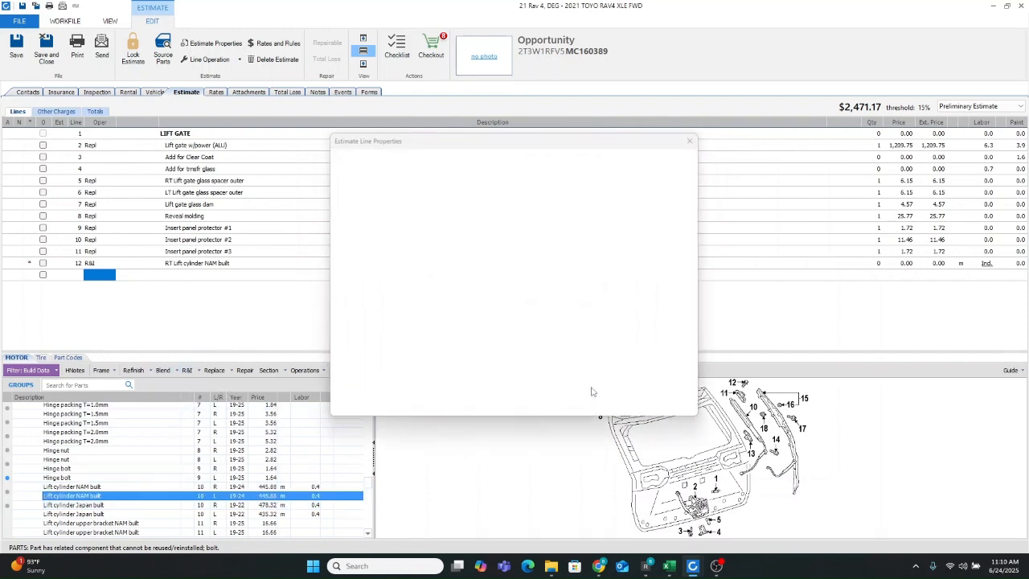
{"action": "left_click", "coordinate": [621, 407]}
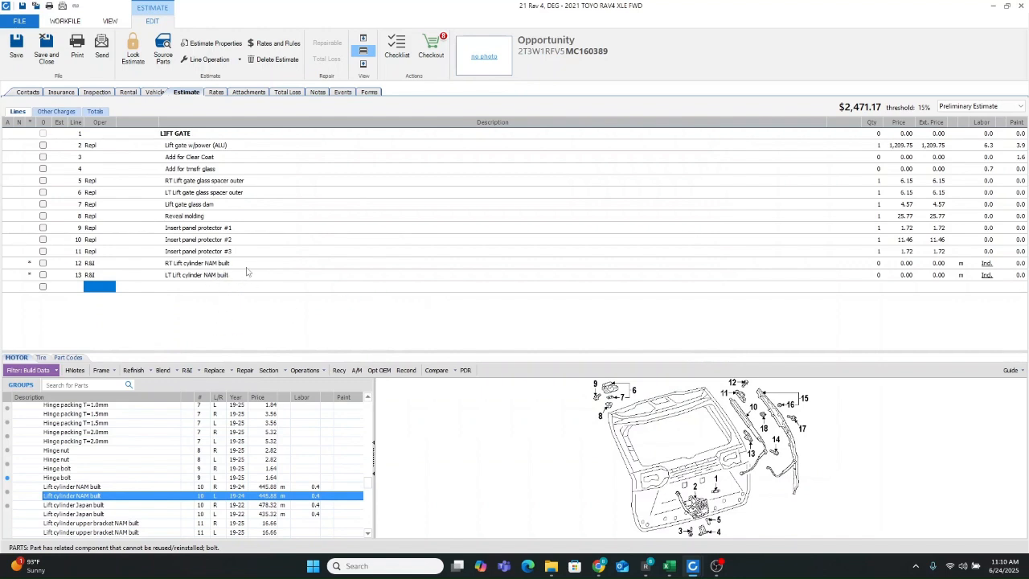
Step: Add replacement lines for the RT and LT Side trim panel clips from the Interior Trim parts list
{"action": "scroll", "coordinate": [160, 469], "scroll_direction": "down", "scroll_amount": 1}
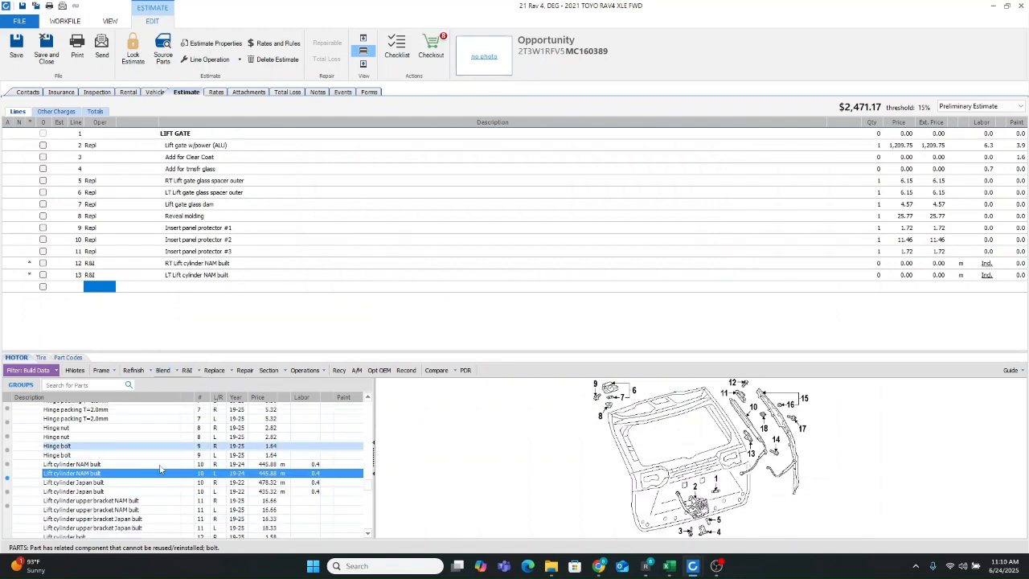
{"action": "scroll", "coordinate": [160, 467], "scroll_direction": "down", "scroll_amount": 3}
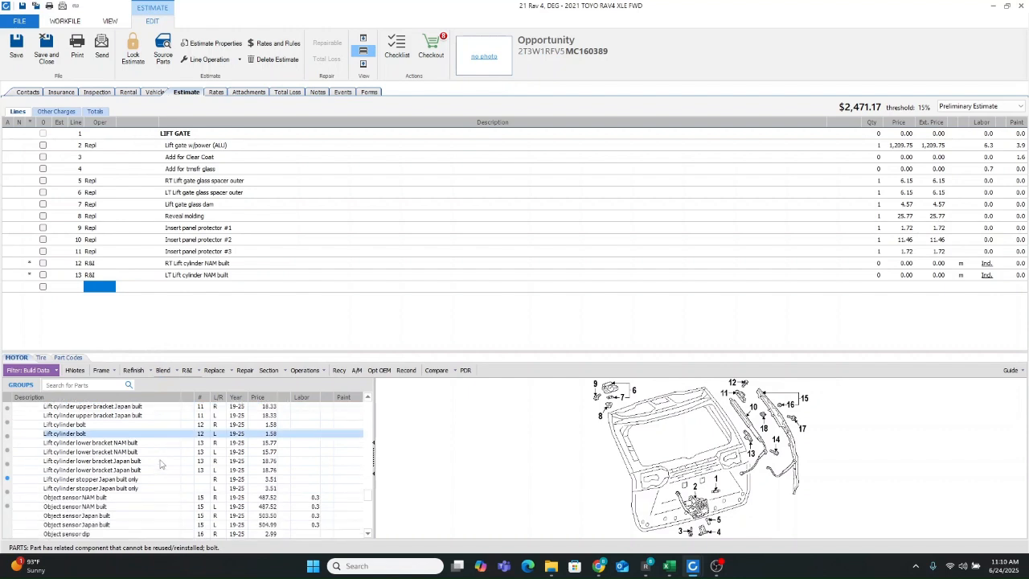
{"action": "scroll", "coordinate": [160, 464], "scroll_direction": "down", "scroll_amount": 2}
{"action": "scroll", "coordinate": [148, 477], "scroll_direction": "down", "scroll_amount": 3}
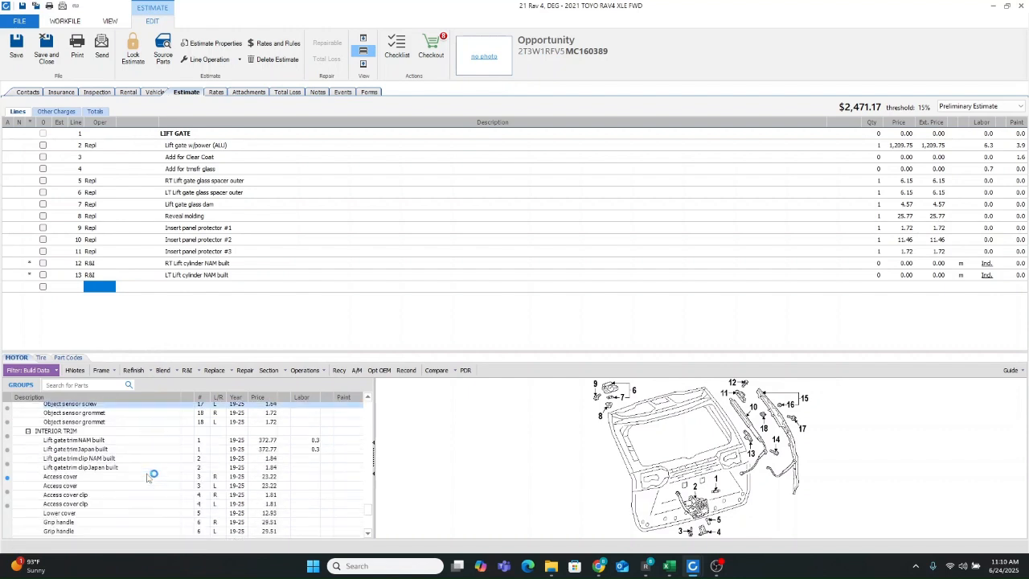
{"action": "scroll", "coordinate": [148, 477], "scroll_direction": "down", "scroll_amount": 1}
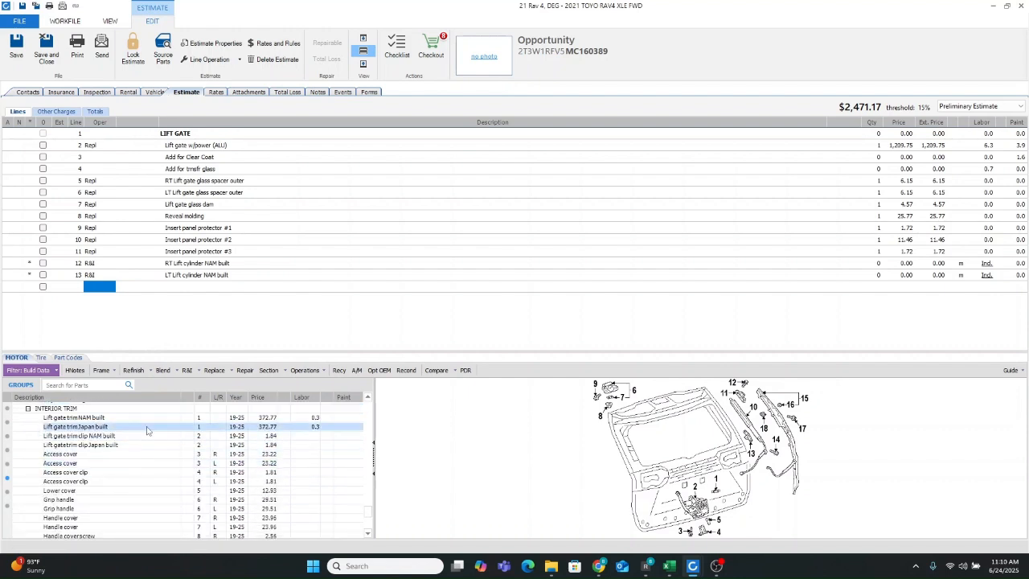
{"action": "left_click", "coordinate": [147, 427]}
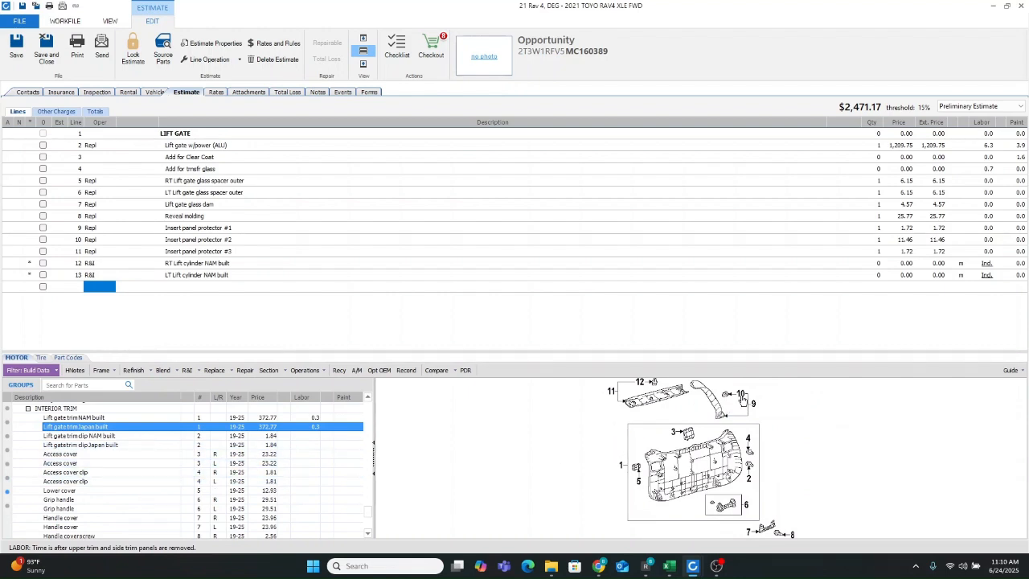
{"action": "scroll", "coordinate": [165, 474], "scroll_direction": "down", "scroll_amount": 4}
{"action": "left_click", "coordinate": [158, 464]}
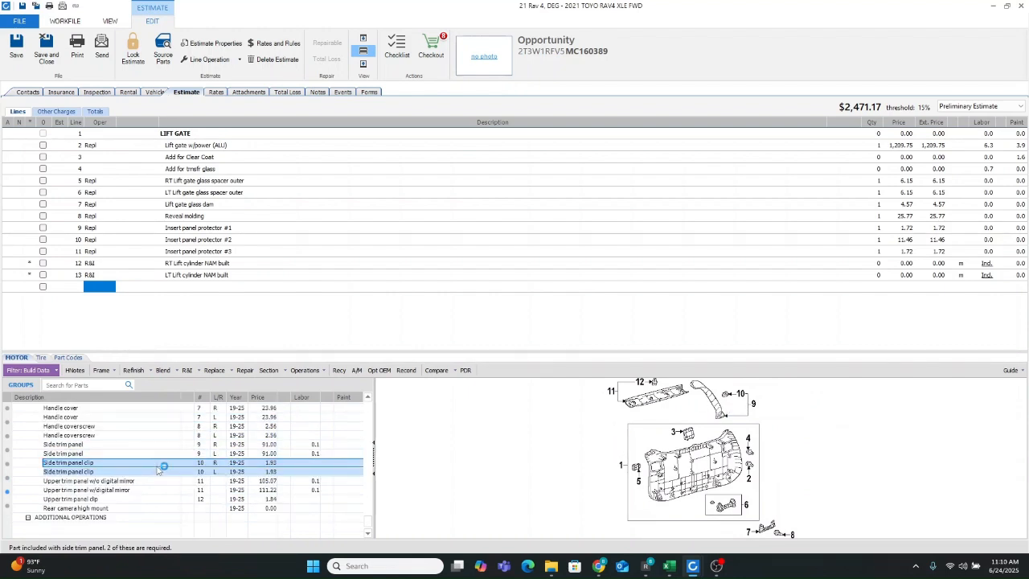
{"action": "double_click", "coordinate": [155, 473]}
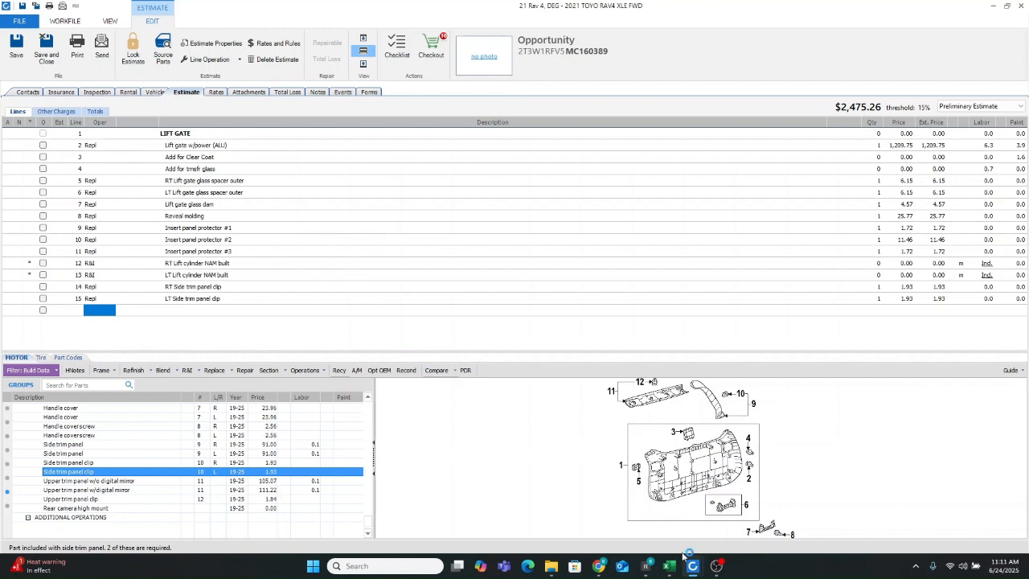
Step: Switch to ALLDATA and examine the Rear Spoiler components diagrams and legends for non-reusable parts
{"action": "left_click", "coordinate": [600, 569]}
{"action": "scroll", "coordinate": [501, 349], "scroll_direction": "up", "scroll_amount": 15}
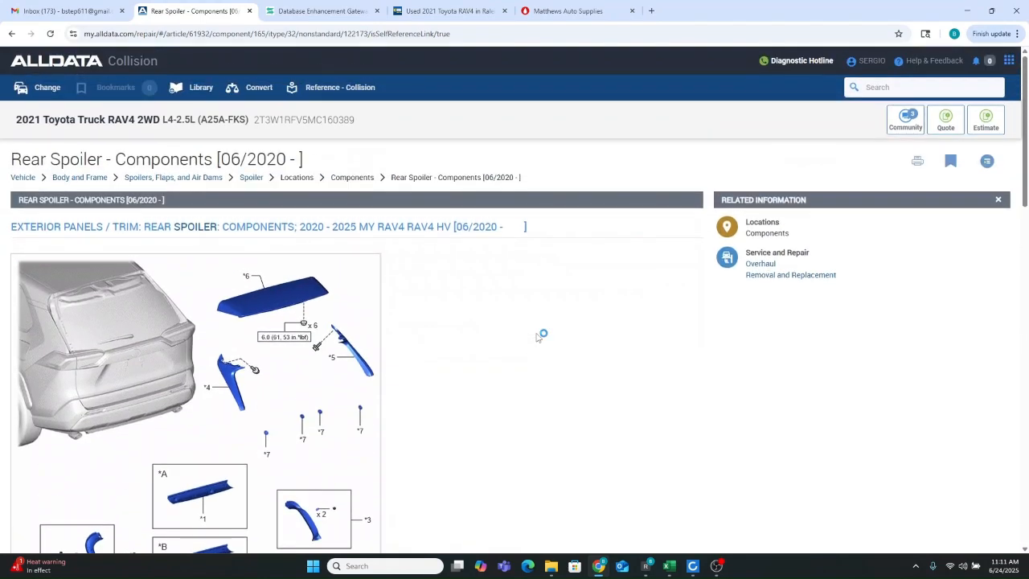
{"action": "scroll", "coordinate": [545, 336], "scroll_direction": "down", "scroll_amount": 5}
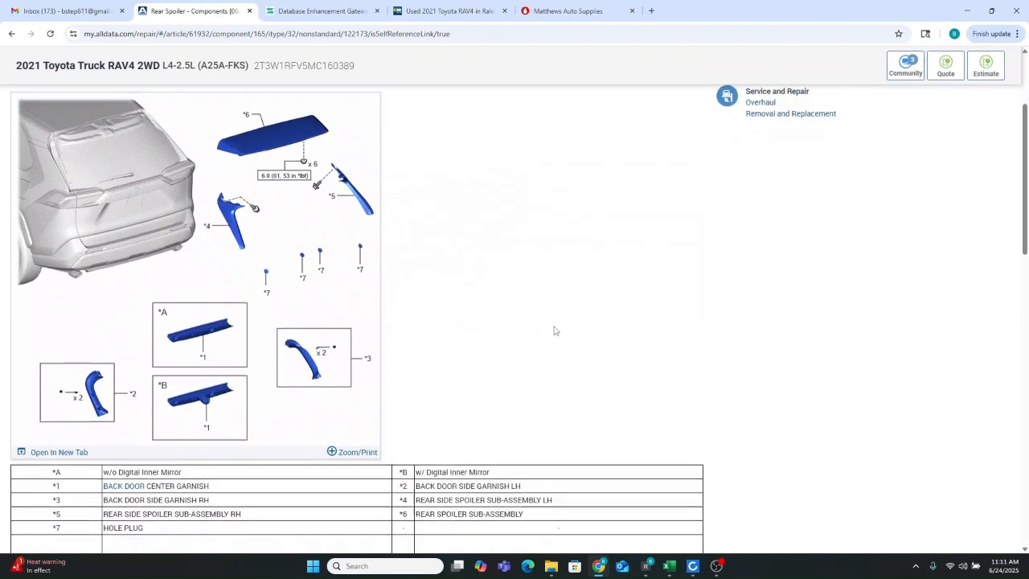
{"action": "scroll", "coordinate": [556, 328], "scroll_direction": "down", "scroll_amount": 2}
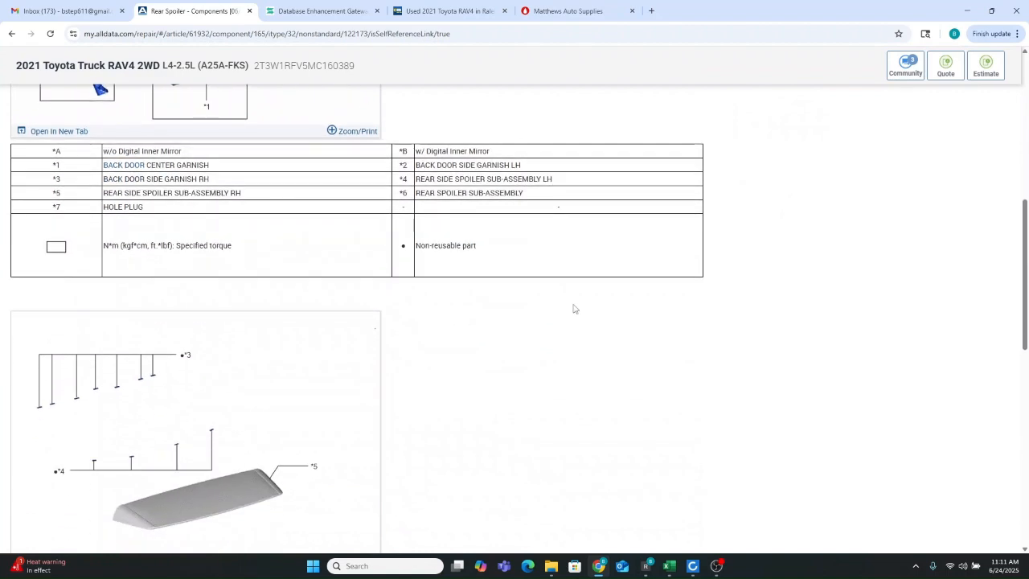
{"action": "scroll", "coordinate": [574, 310], "scroll_direction": "up", "scroll_amount": 6}
{"action": "scroll", "coordinate": [574, 313], "scroll_direction": "down", "scroll_amount": 3}
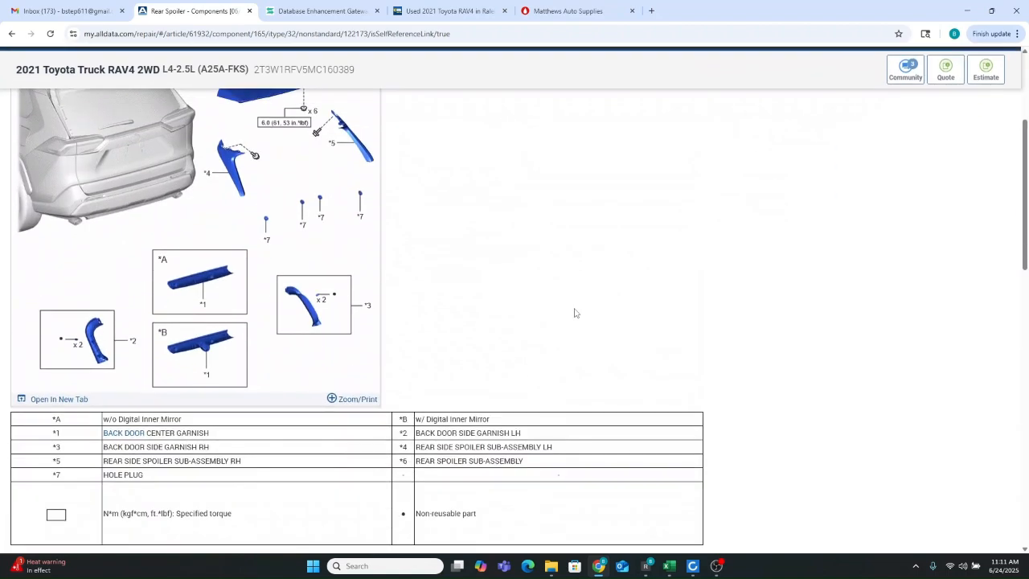
{"action": "scroll", "coordinate": [579, 307], "scroll_direction": "down", "scroll_amount": 3}
{"action": "scroll", "coordinate": [575, 310], "scroll_direction": "up", "scroll_amount": 5}
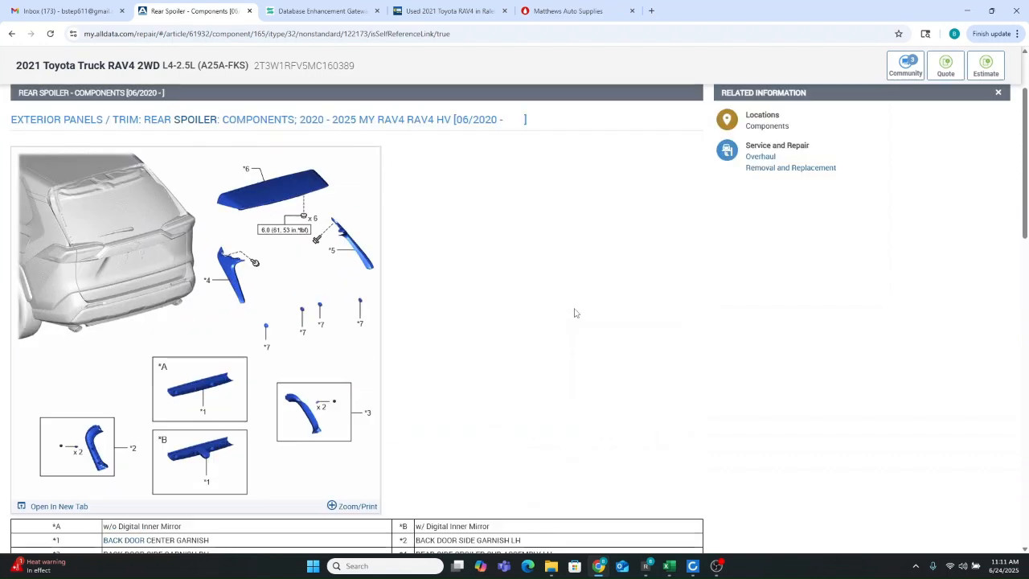
Step: Reduce the browser page zoom by two levels, then snip the vehicle header, first Rear Spoiler diagram and legend and open the capture in Snipping Tool
{"action": "left_click", "coordinate": [1014, 35]}
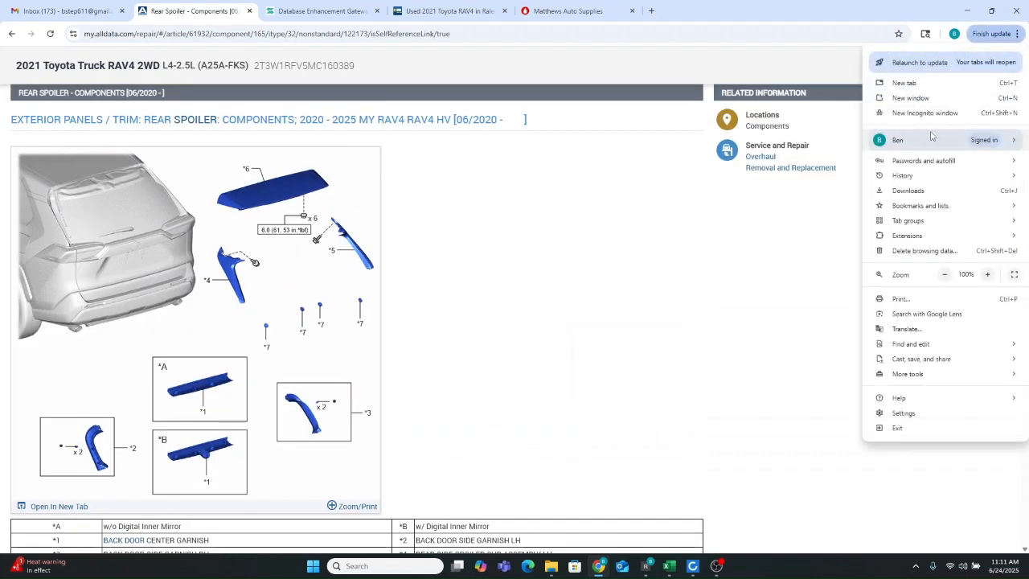
{"action": "left_click", "coordinate": [945, 274]}
{"action": "left_click", "coordinate": [945, 275]}
{"action": "left_click", "coordinate": [598, 289]}
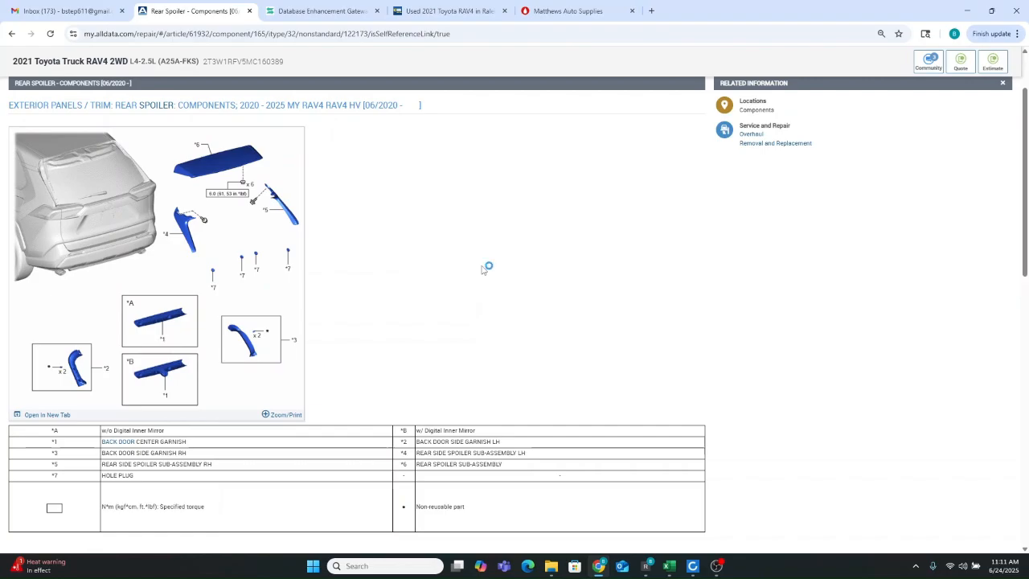
{"action": "key", "text": "super+shift+s"}
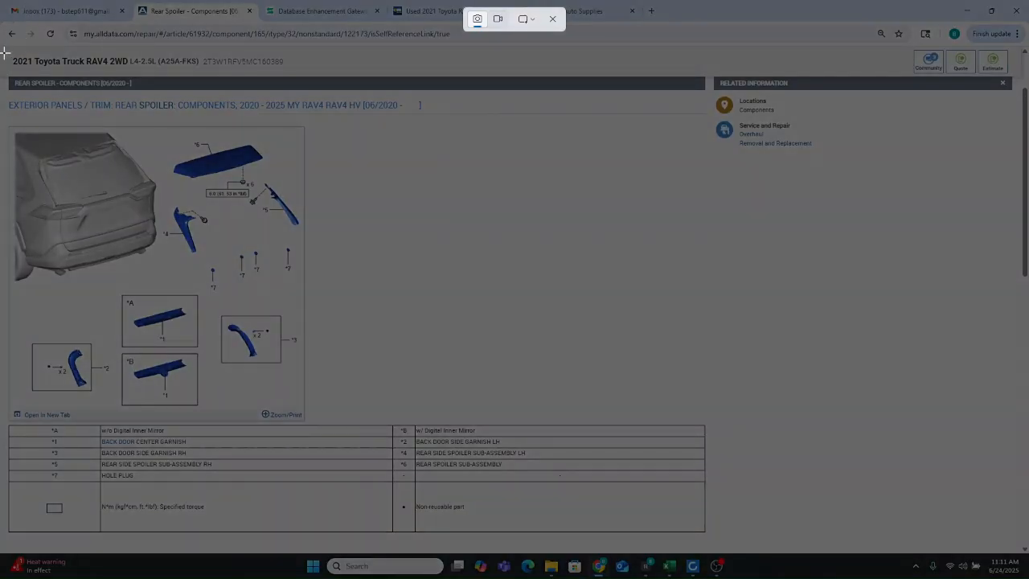
{"action": "left_click_drag", "start_coordinate": [5, 52], "coordinate": [558, 538]}
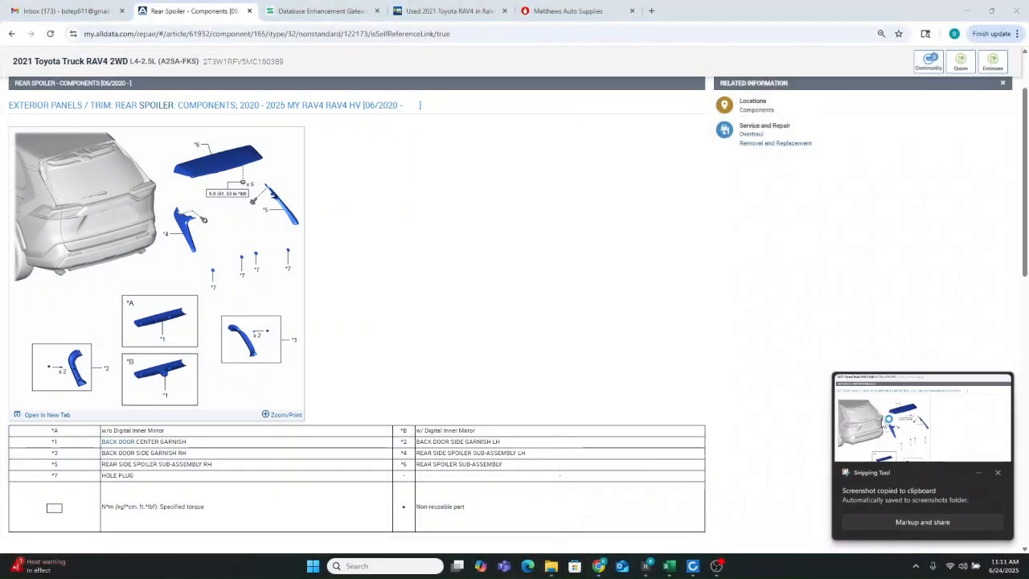
{"action": "left_click", "coordinate": [889, 420]}
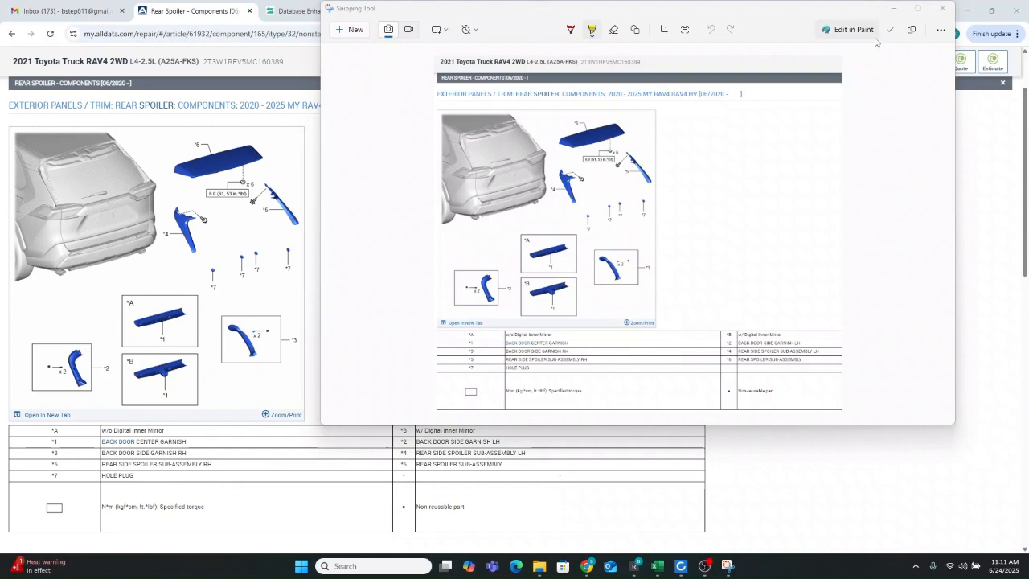
Step: Save the capture as "Interior trim clip one time use" in a new folder "21 RAV 4 62425" under Desktop's DEG INQUIRES folder
{"action": "left_click", "coordinate": [892, 32]}
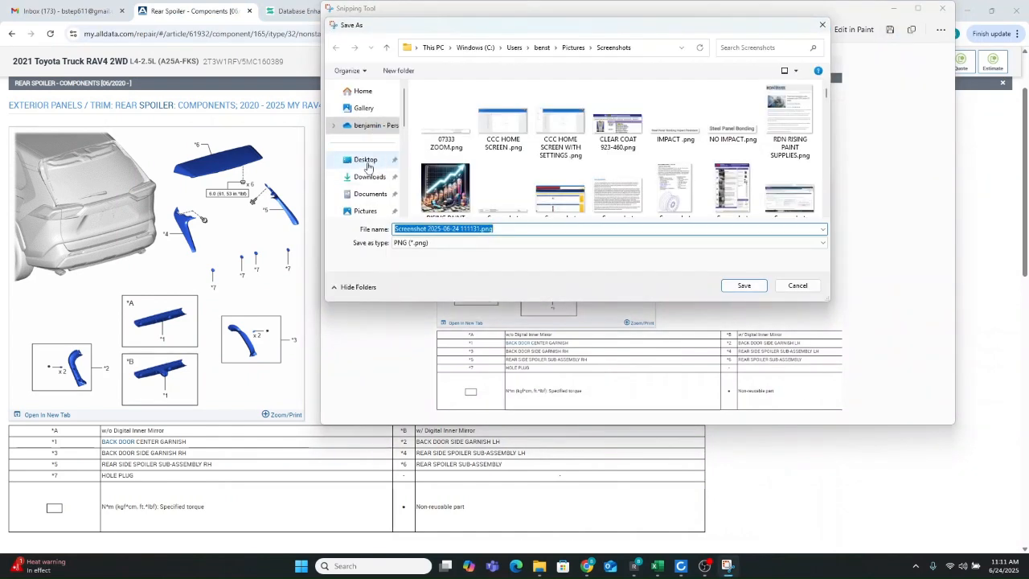
{"action": "left_click", "coordinate": [366, 160]}
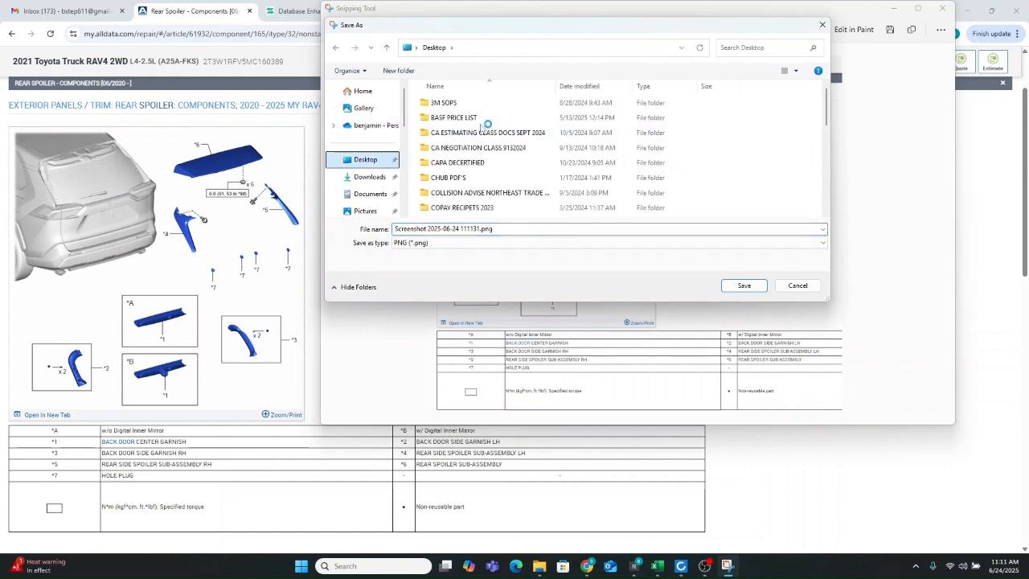
{"action": "scroll", "coordinate": [467, 173], "scroll_direction": "down", "scroll_amount": 1}
{"action": "double_click", "coordinate": [450, 180]}
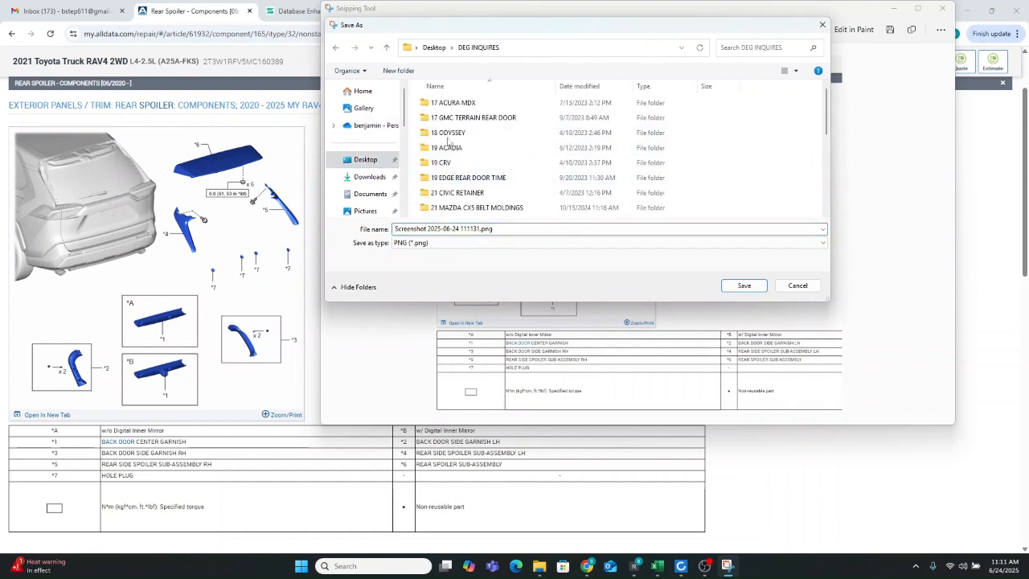
{"action": "left_click", "coordinate": [400, 71]}
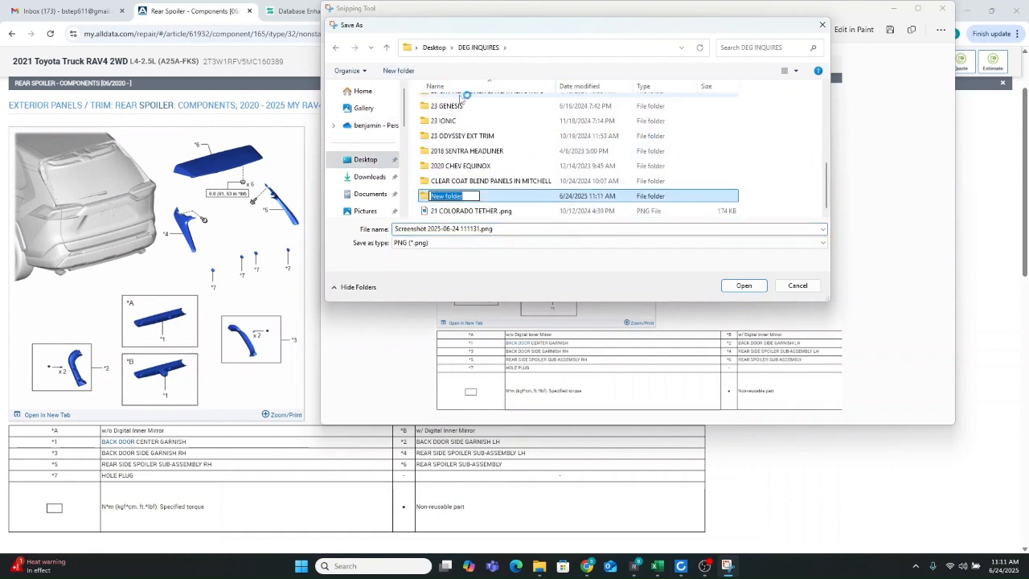
{"action": "type", "text": "21 RAV 4"}
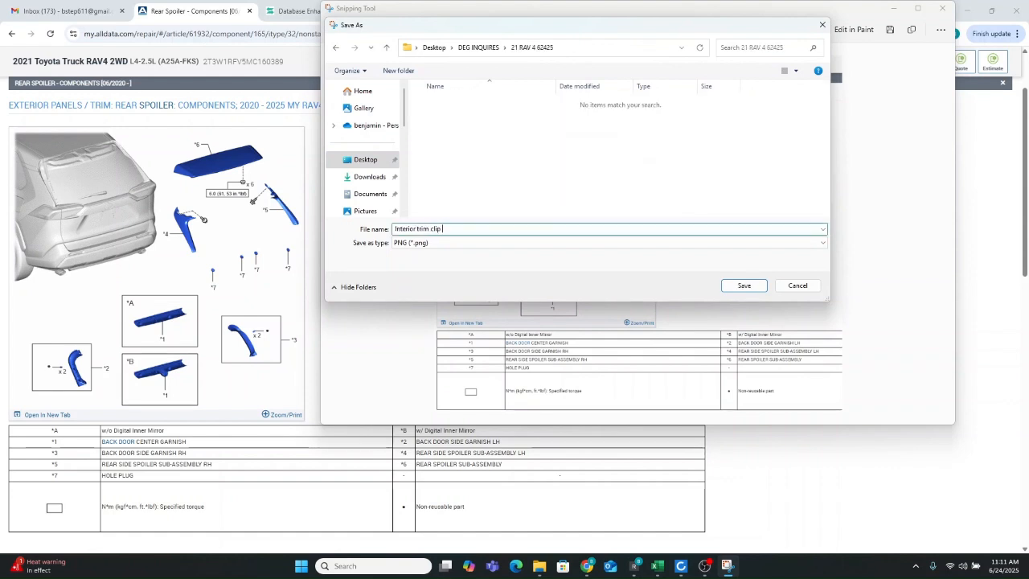
{"action": "type", "text": "one time use"}
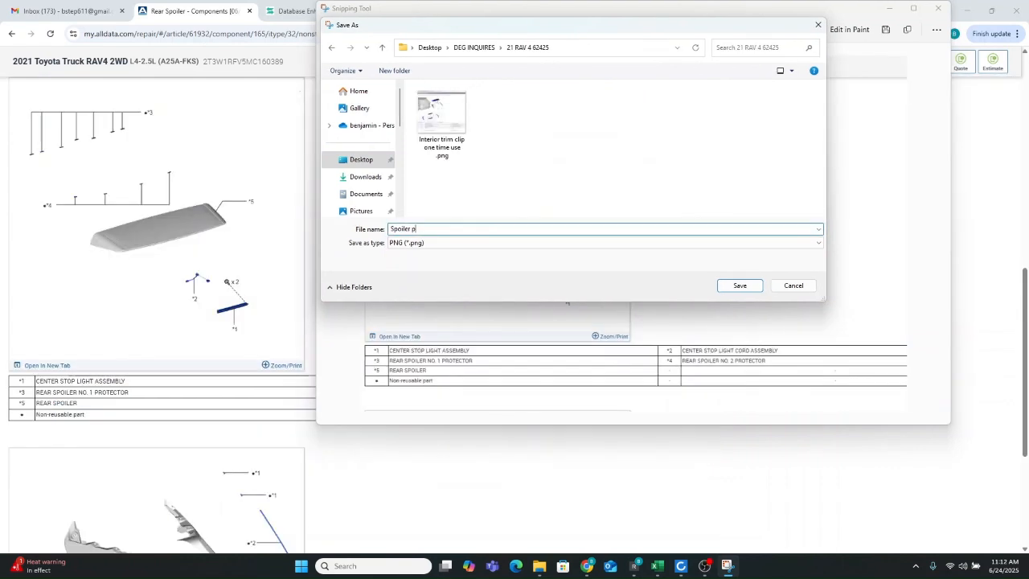
Step: Save the rear spoiler protector capture as "Spoiler protectors one time use" in the 21 RAV 4 62425 folder and close it
{"action": "type", "text": "tectors one time use"}
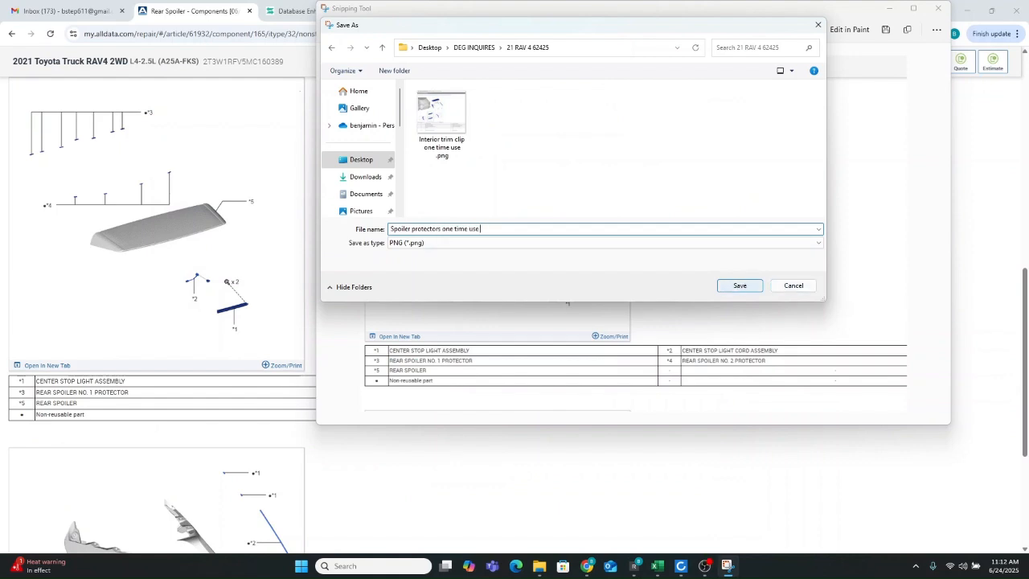
{"action": "left_click", "coordinate": [740, 286]}
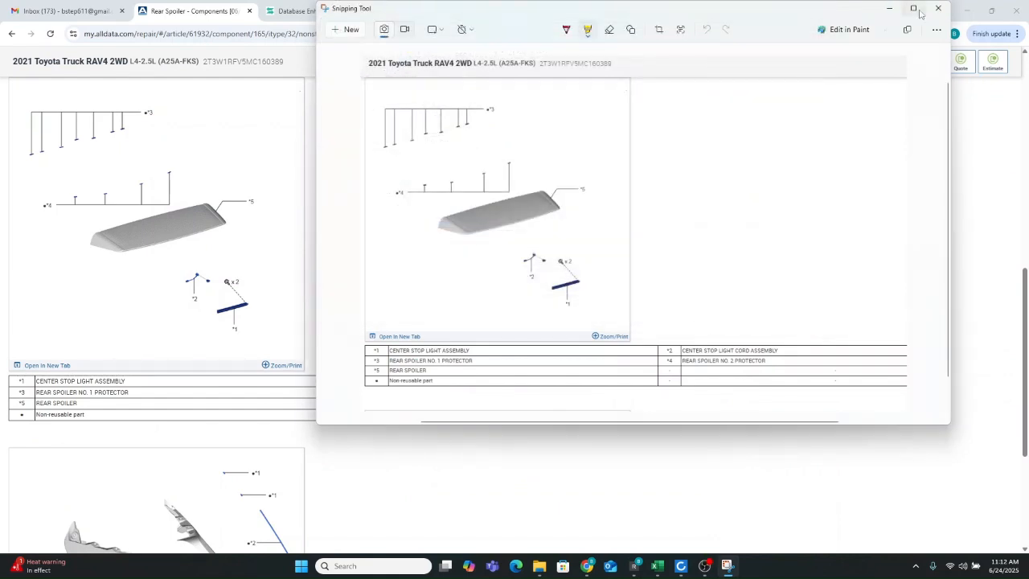
{"action": "left_click", "coordinate": [938, 8]}
Step: Snip the vehicle header, rear side spoiler diagram and its legend, and open the capture in Snipping Tool
{"action": "scroll", "coordinate": [344, 233], "scroll_direction": "down", "scroll_amount": 5}
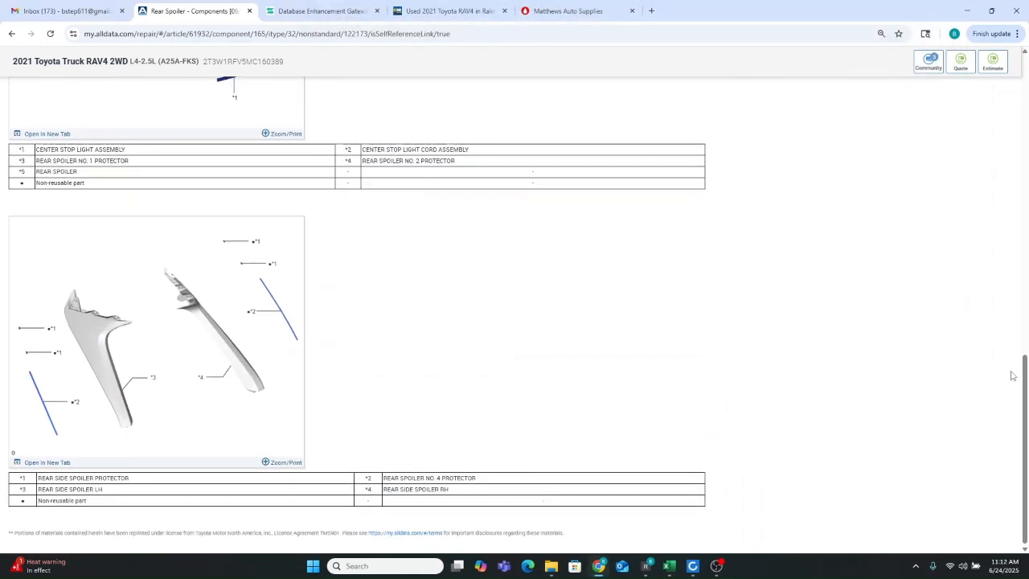
{"action": "key", "text": "super+shift+s"}
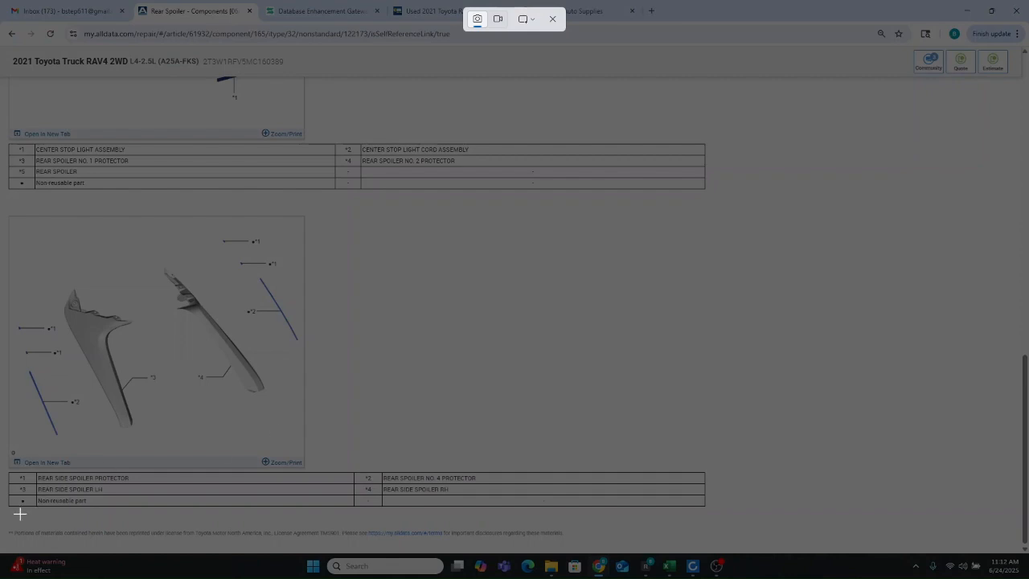
{"action": "left_click_drag", "start_coordinate": [4, 514], "coordinate": [648, 53]}
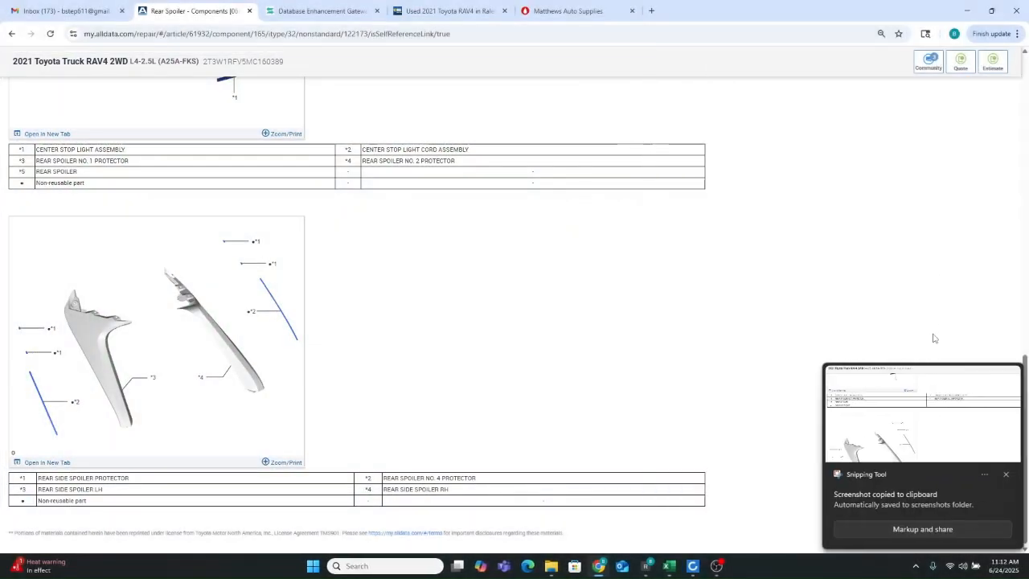
{"action": "left_click", "coordinate": [901, 421]}
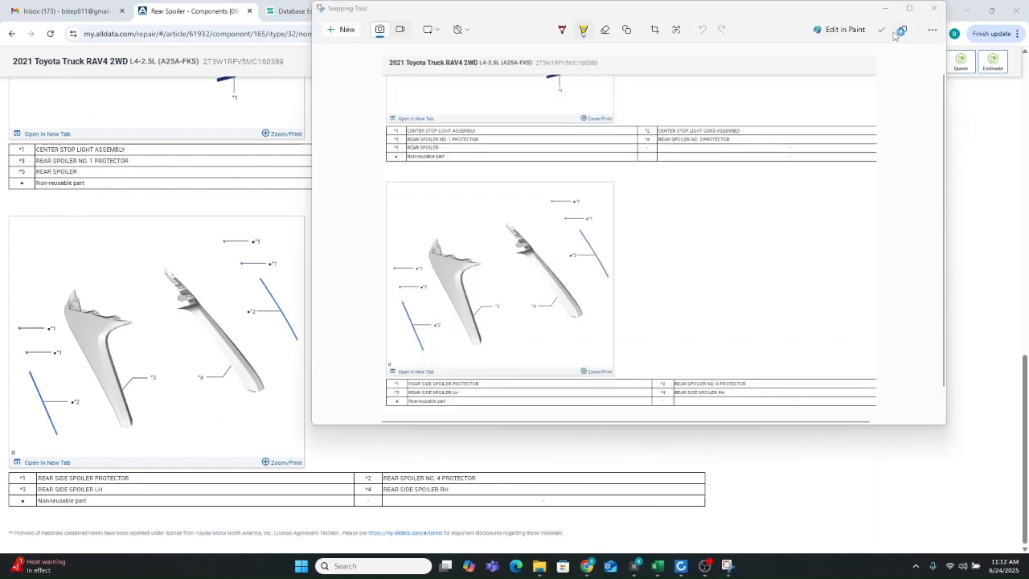
Step: Save the side spoiler capture as "Side spoiler protectors one time use" in Desktop's DEG INQUIRES folder "21 RAV 4 62425" and close it
{"action": "left_click", "coordinate": [883, 32]}
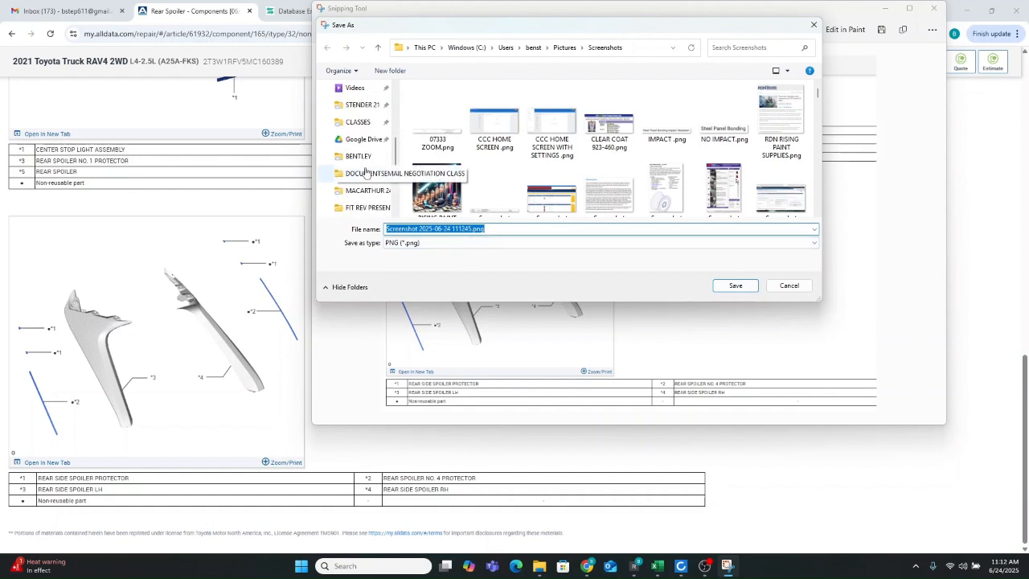
{"action": "scroll", "coordinate": [359, 138], "scroll_direction": "up", "scroll_amount": 4}
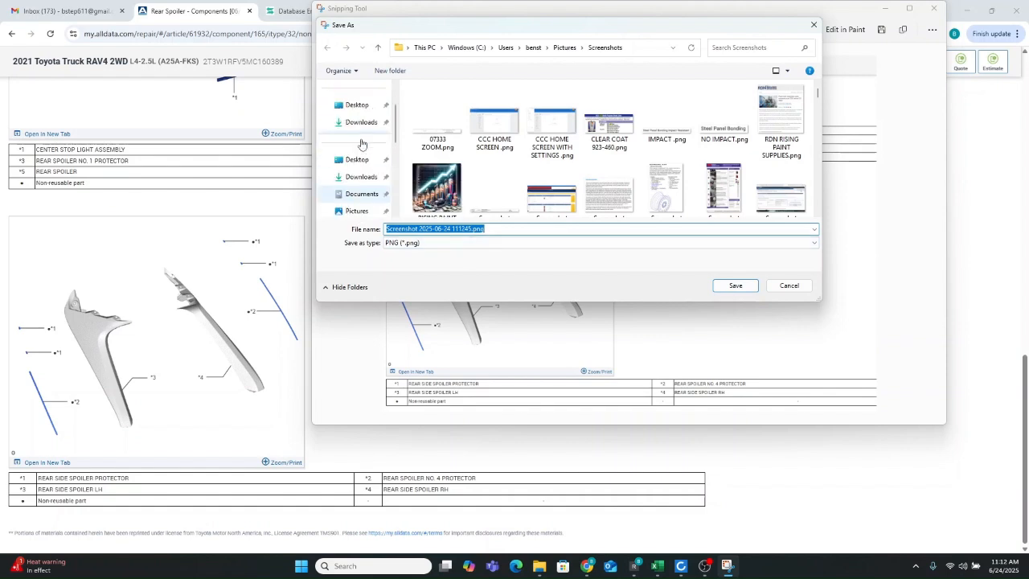
{"action": "left_click", "coordinate": [357, 159]}
{"action": "scroll", "coordinate": [451, 172], "scroll_direction": "down", "scroll_amount": 3}
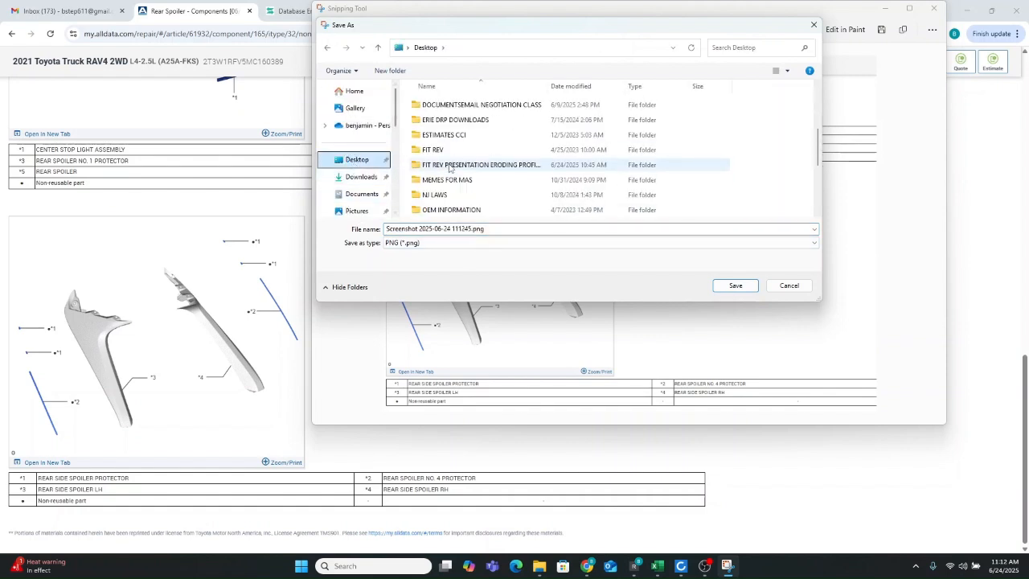
{"action": "scroll", "coordinate": [451, 161], "scroll_direction": "up", "scroll_amount": 1}
{"action": "double_click", "coordinate": [457, 133]}
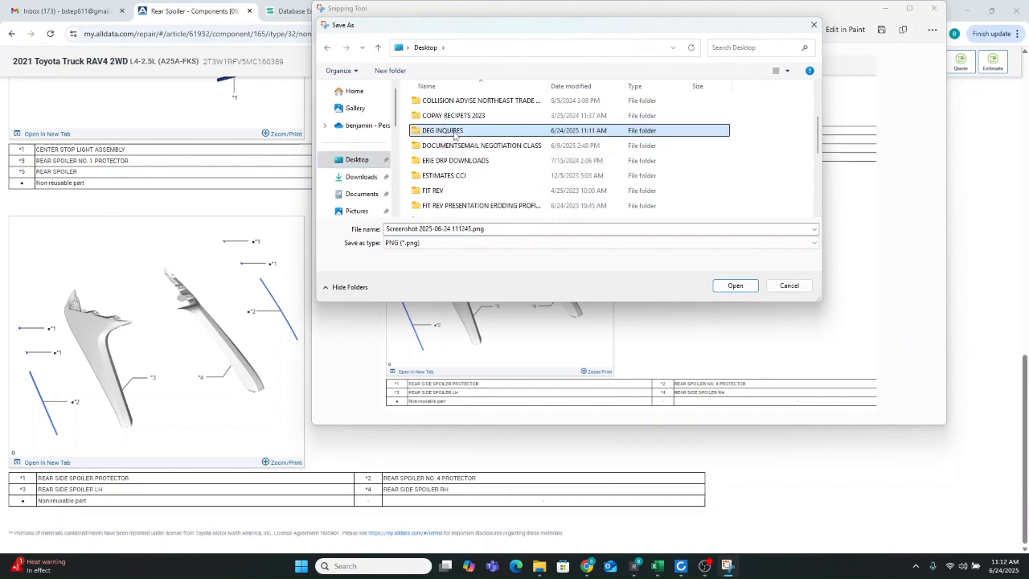
{"action": "scroll", "coordinate": [456, 143], "scroll_direction": "down", "scroll_amount": 2}
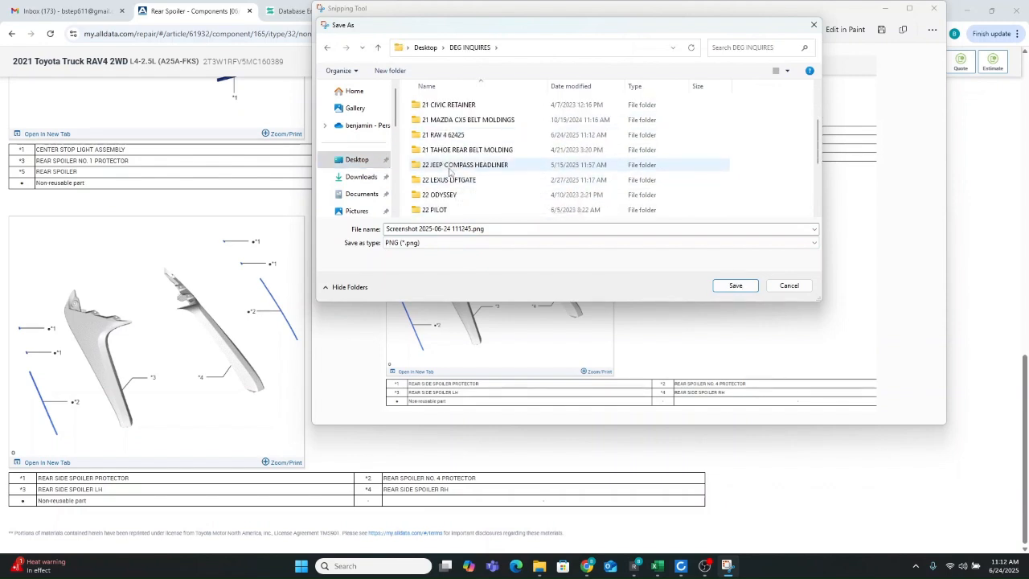
{"action": "double_click", "coordinate": [451, 137]}
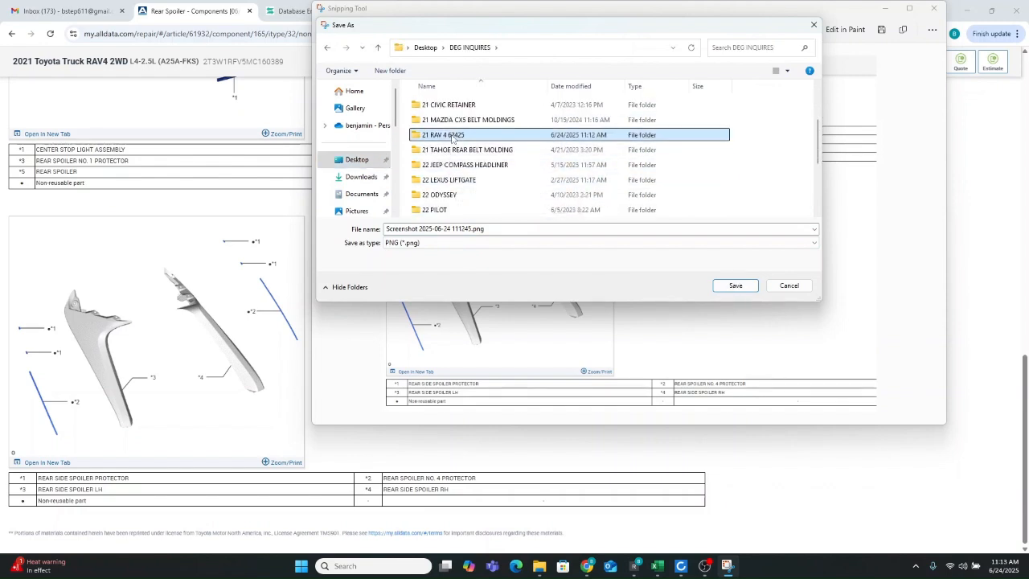
{"action": "left_click", "coordinate": [472, 226]}
{"action": "type", "text": "Side spoiler protectors one time use"}
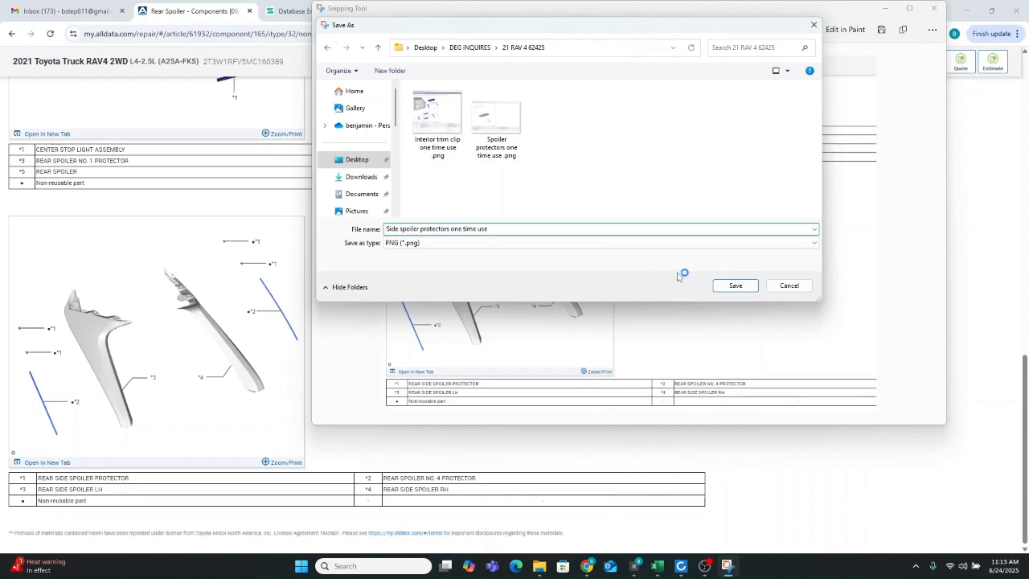
{"action": "left_click", "coordinate": [736, 286]}
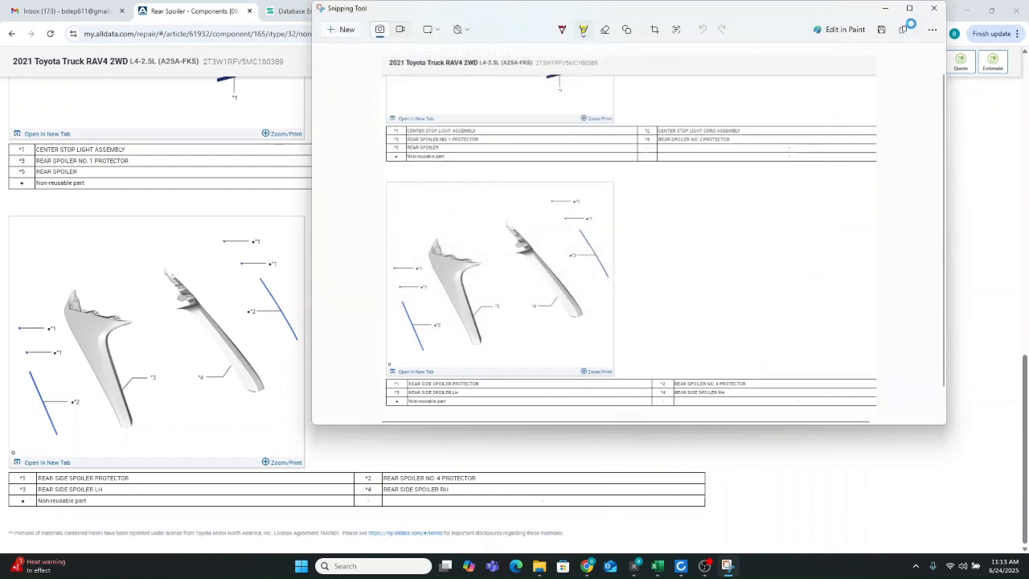
{"action": "left_click", "coordinate": [936, 9]}
Step: Open the Liftgate Window Glass components article, found through Body and Frame and its Doors, Hood and Trunk section
{"action": "scroll", "coordinate": [94, 246], "scroll_direction": "up", "scroll_amount": 10}
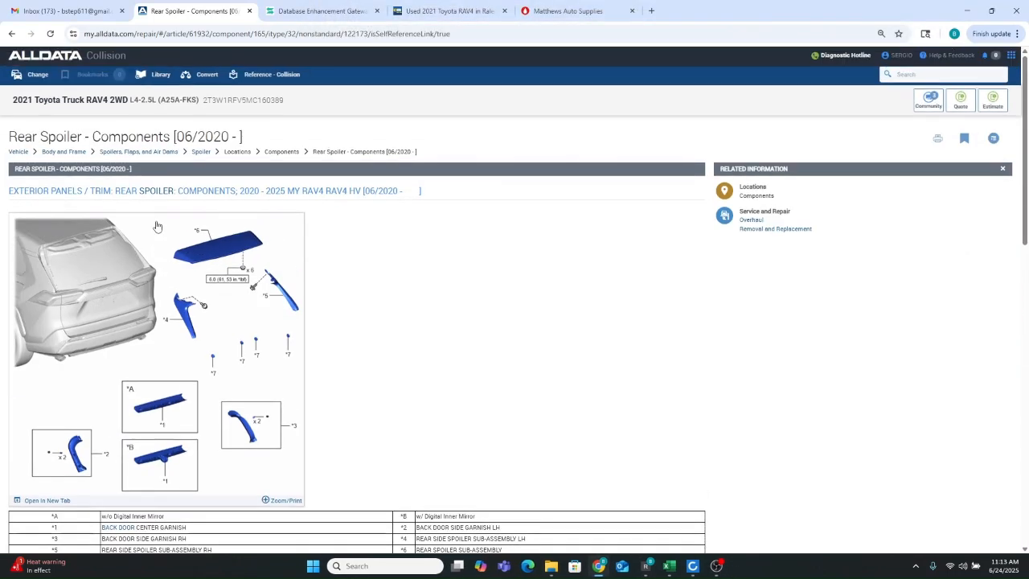
{"action": "left_click", "coordinate": [63, 153]}
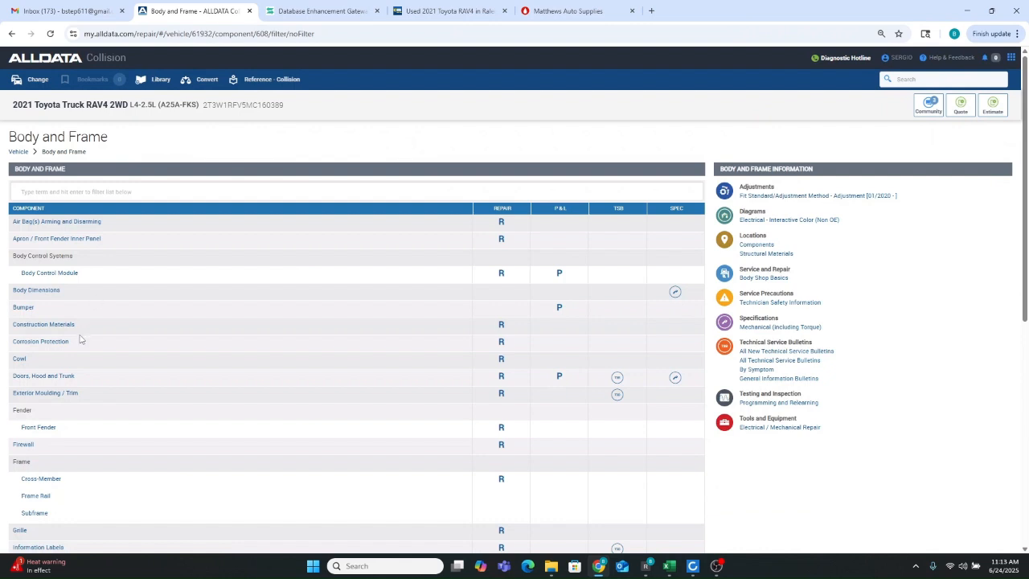
{"action": "left_click", "coordinate": [46, 377]}
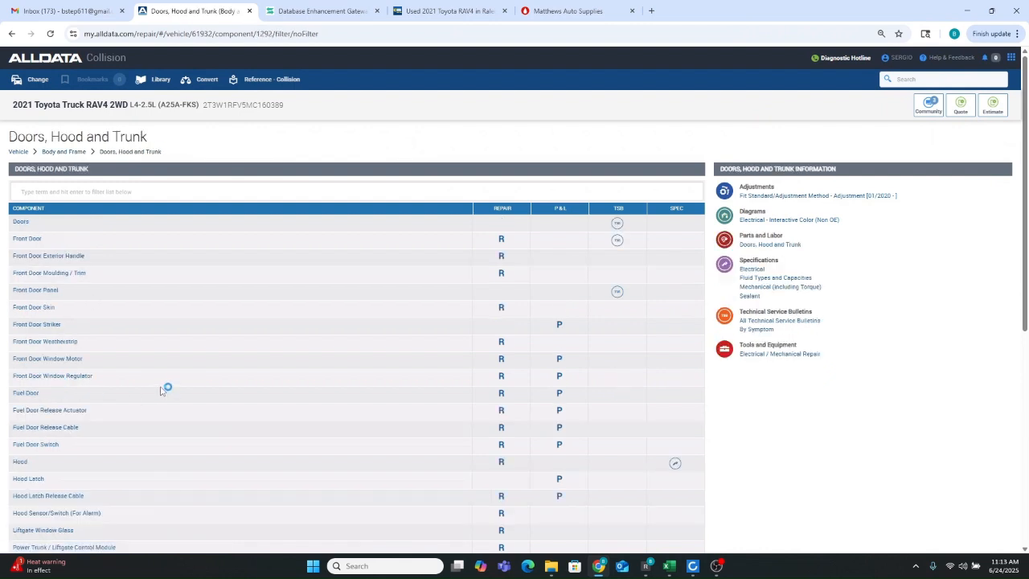
{"action": "scroll", "coordinate": [156, 394], "scroll_direction": "down", "scroll_amount": 3}
{"action": "left_click", "coordinate": [41, 316]}
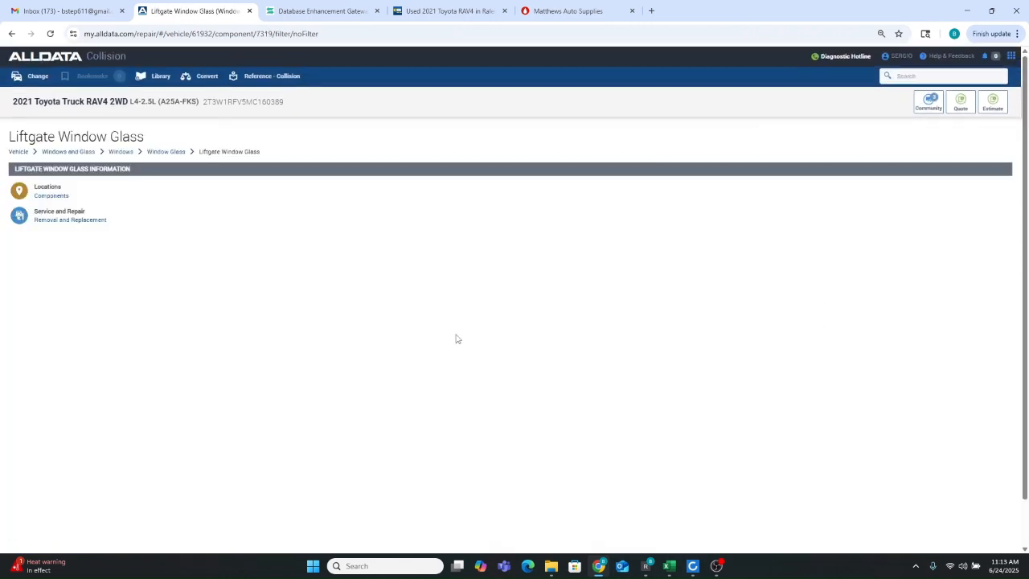
{"action": "left_click", "coordinate": [43, 198]}
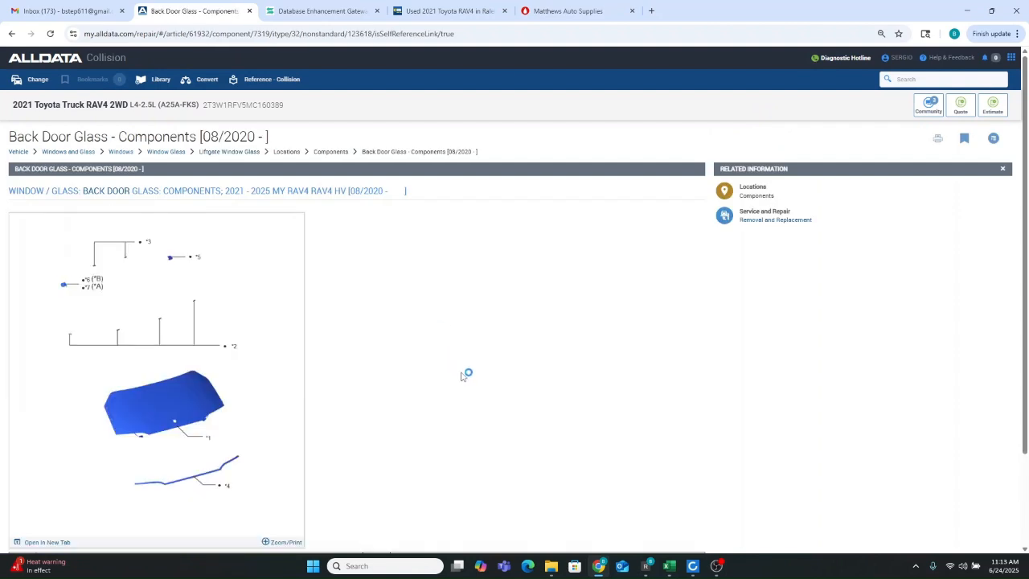
Step: Snip the vehicle header, the back door glass diagram and its full legend, and open the capture in Snipping Tool
{"action": "scroll", "coordinate": [505, 341], "scroll_direction": "down", "scroll_amount": 1}
{"action": "scroll", "coordinate": [504, 341], "scroll_direction": "down", "scroll_amount": 1}
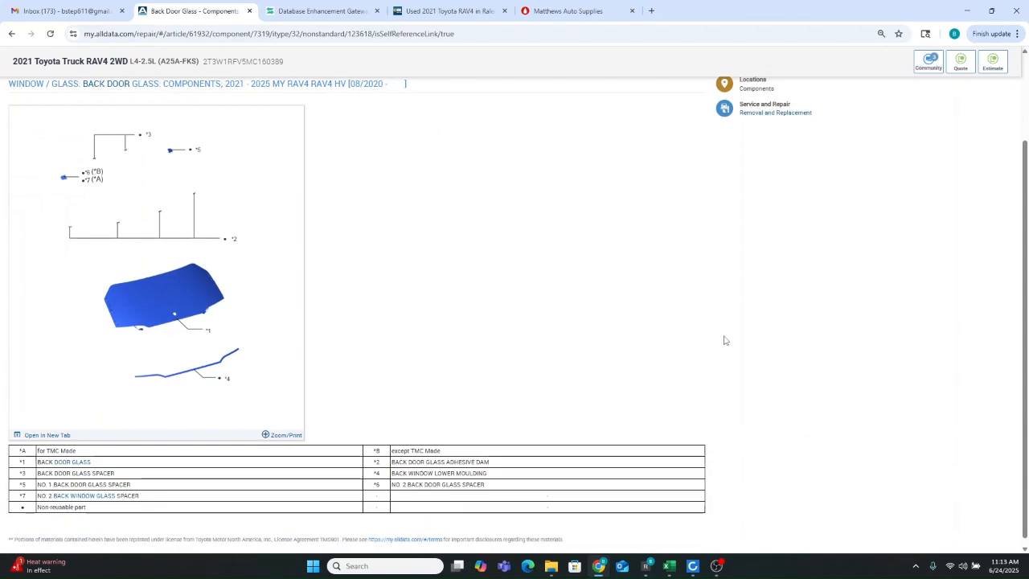
{"action": "key", "text": "super+shift+s"}
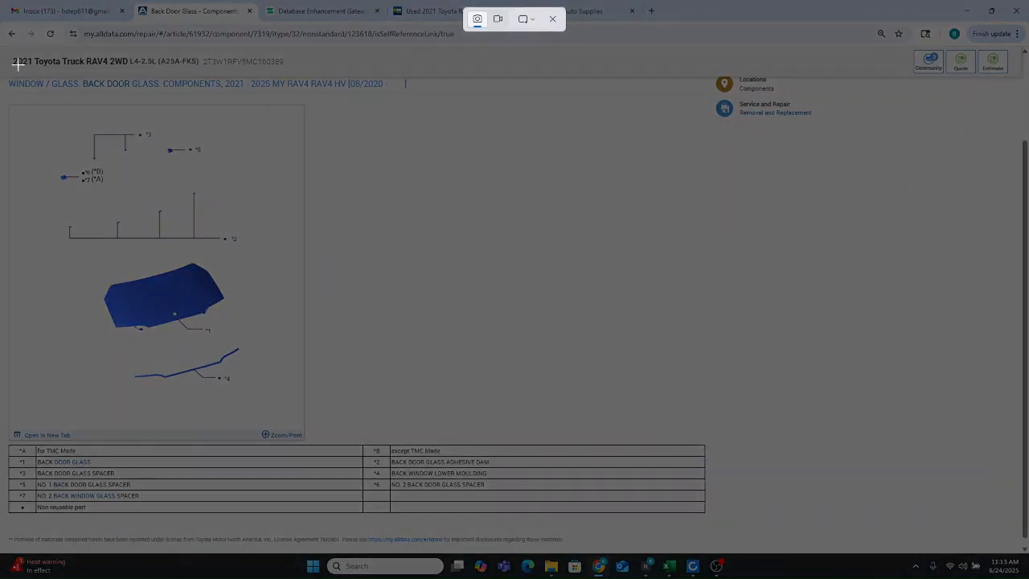
{"action": "left_click_drag", "start_coordinate": [4, 52], "coordinate": [603, 529]}
{"action": "left_click", "coordinate": [931, 431]}
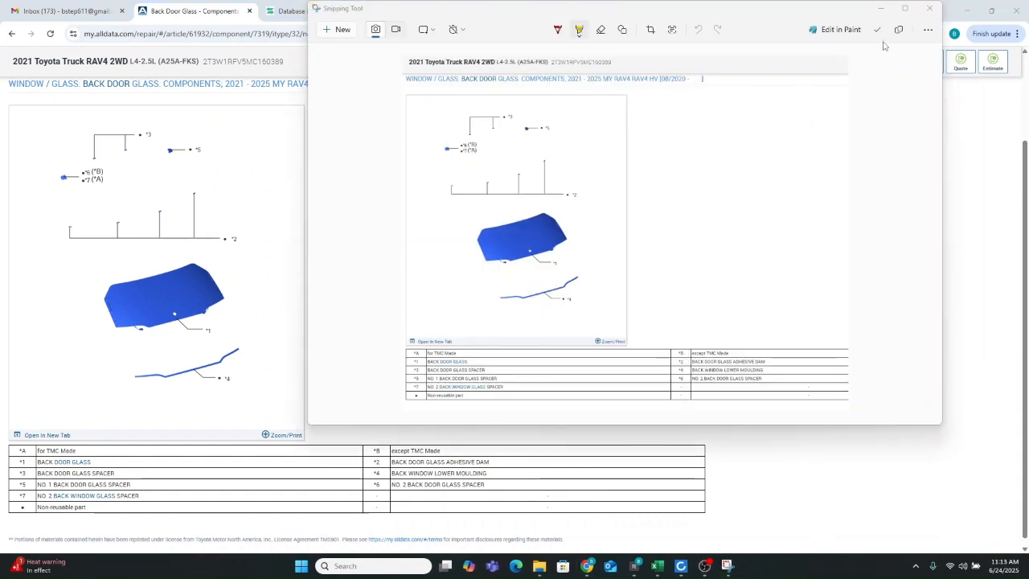
Step: Save the back door glass capture as "Glass components one time use" in the 21 RAV 4 62425 folder
{"action": "left_click", "coordinate": [878, 30]}
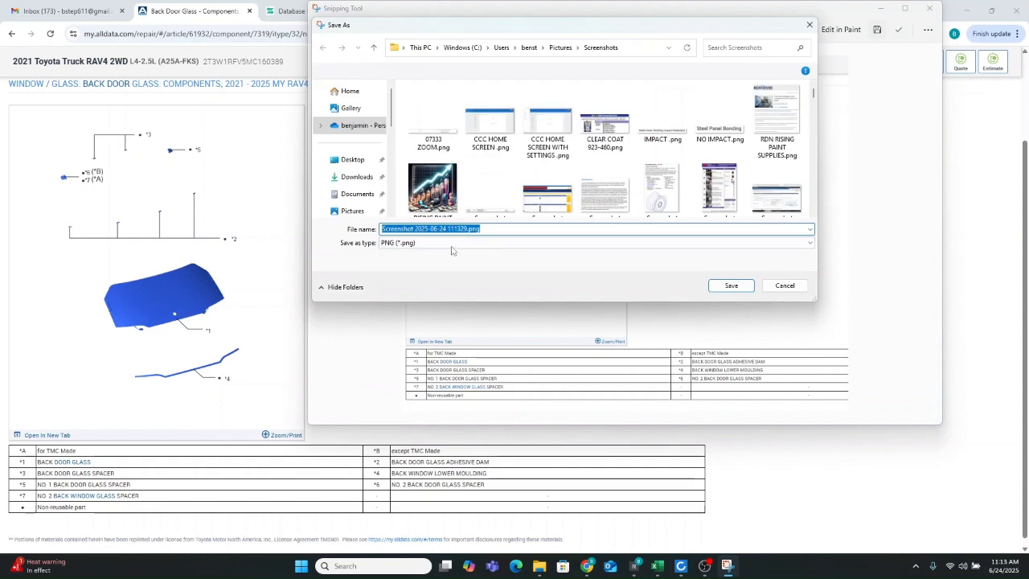
{"action": "scroll", "coordinate": [353, 161], "scroll_direction": "down", "scroll_amount": 3}
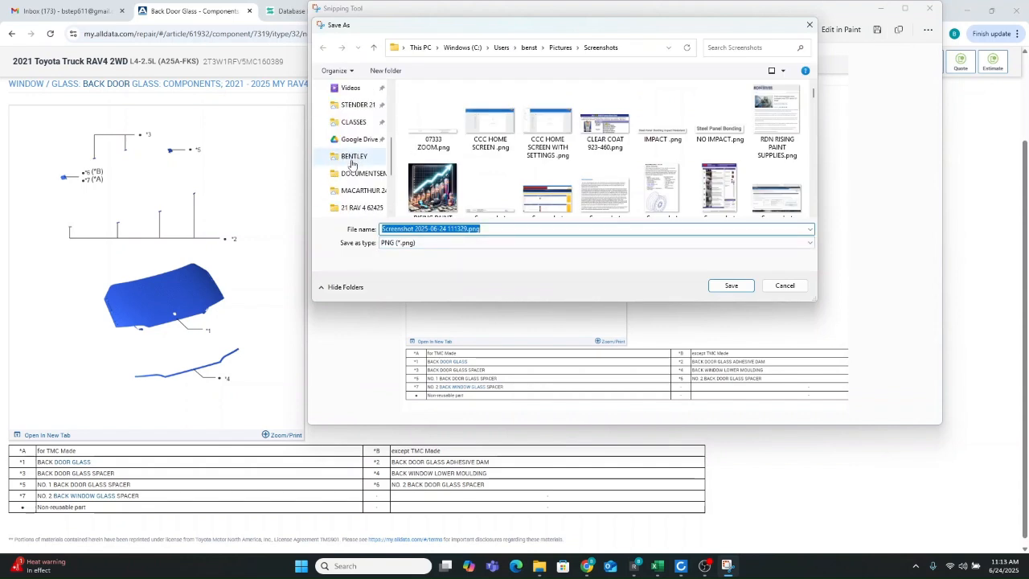
{"action": "scroll", "coordinate": [351, 164], "scroll_direction": "down", "scroll_amount": 2}
{"action": "left_click", "coordinate": [362, 156]}
{"action": "left_click", "coordinate": [439, 228]}
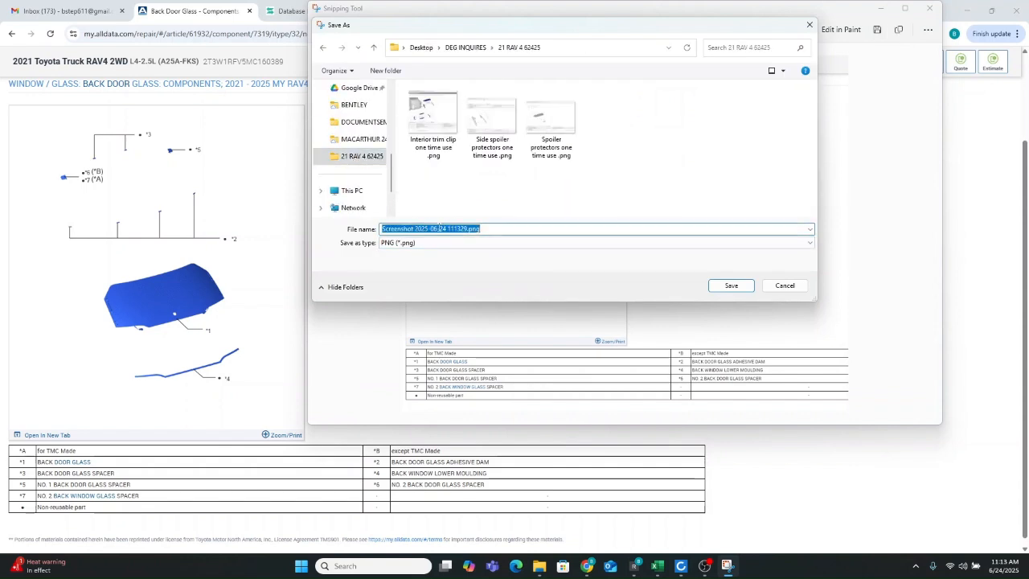
{"action": "type", "text": "Glass"}
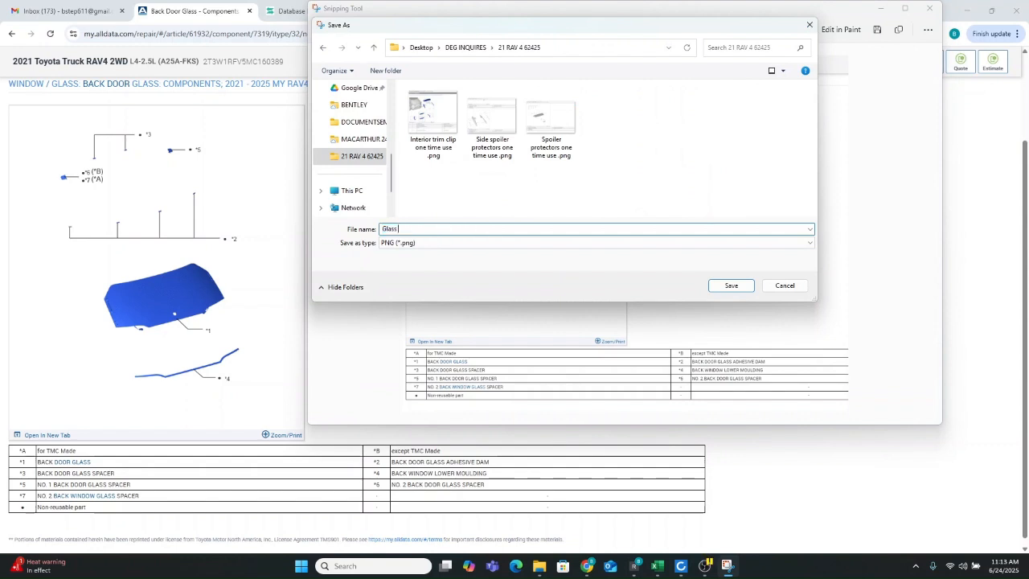
{"action": "type", "text": " components one"}
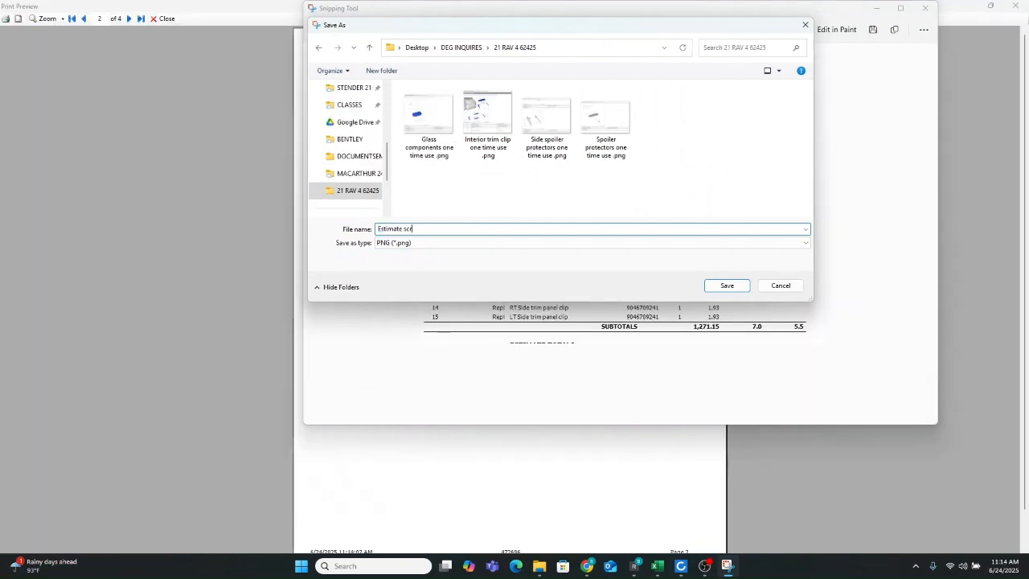
Step: Save the estimate capture as "Estimate screen shot" in the 21 RAV 4 62425 folder, and close the capture, print preview and print dialog
{"action": "type", "text": "een shot"}
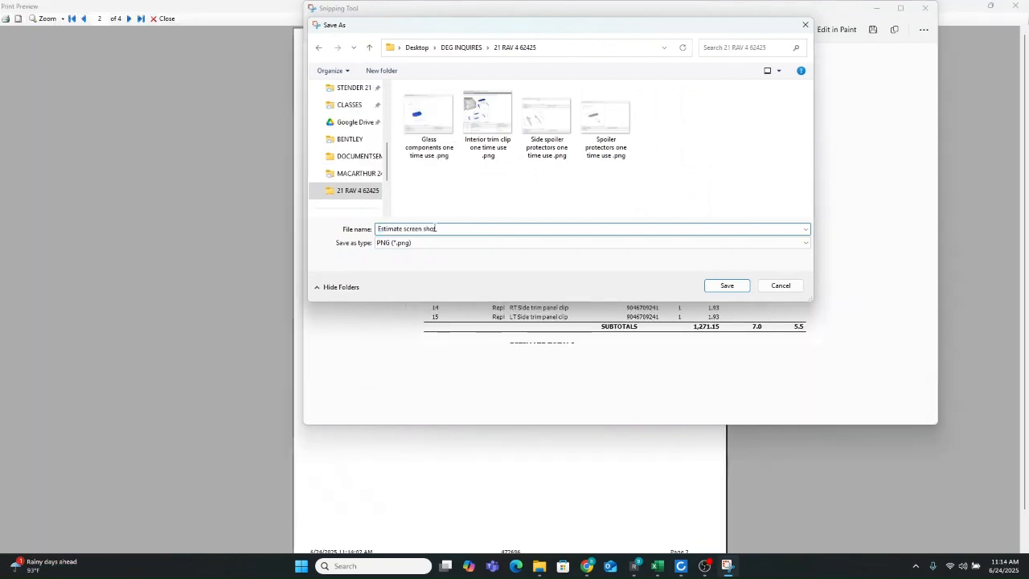
{"action": "left_click", "coordinate": [708, 286]}
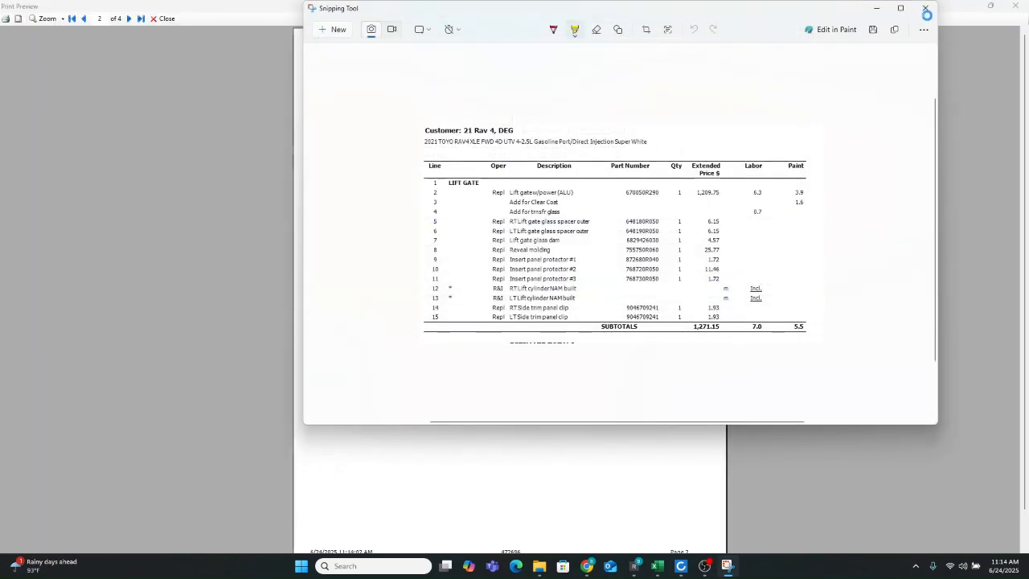
{"action": "left_click", "coordinate": [927, 10]}
{"action": "left_click", "coordinate": [1015, 5]}
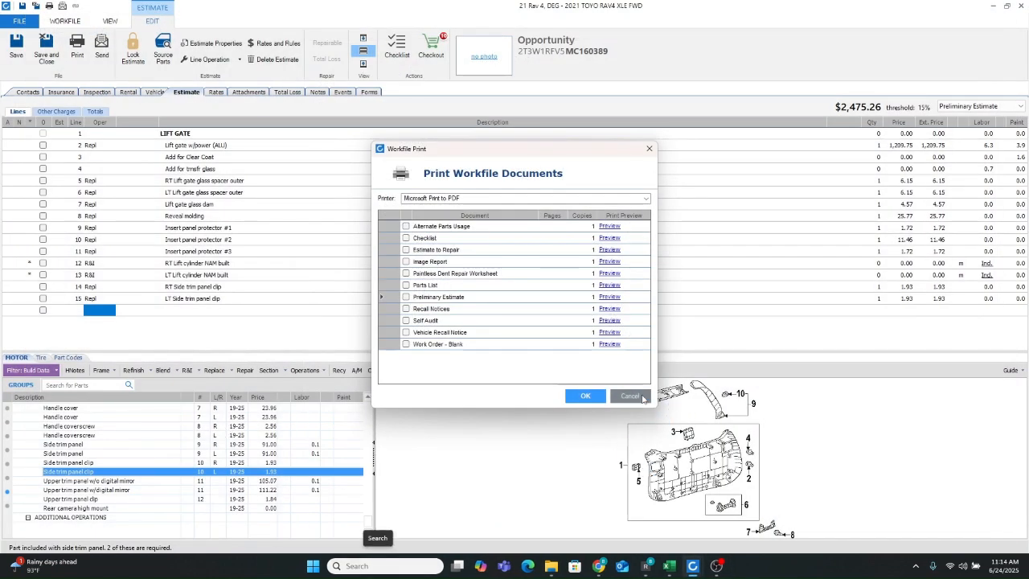
{"action": "left_click", "coordinate": [630, 396]}
Step: Copy the full VIN from the estimate, switch to the browser and open a new inquiry form on the DEG website
{"action": "left_click", "coordinate": [570, 51]}
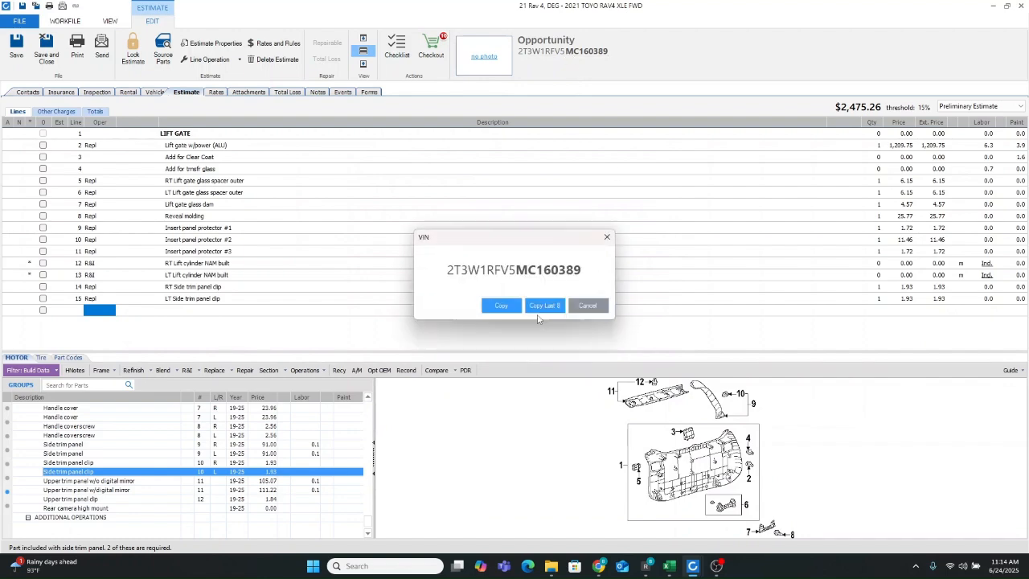
{"action": "left_click", "coordinate": [502, 306]}
{"action": "left_click", "coordinate": [599, 566]}
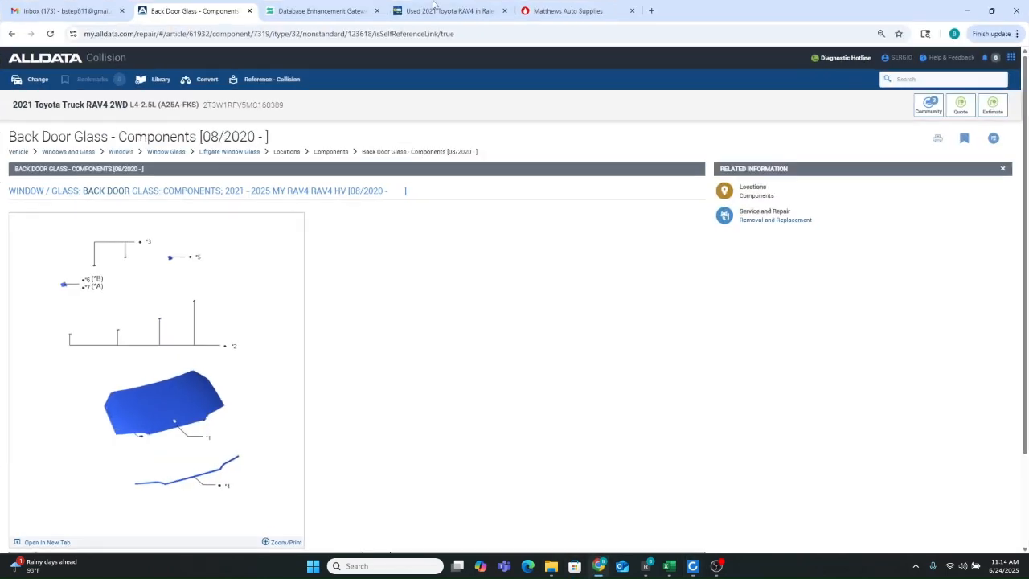
{"action": "left_click", "coordinate": [304, 9]}
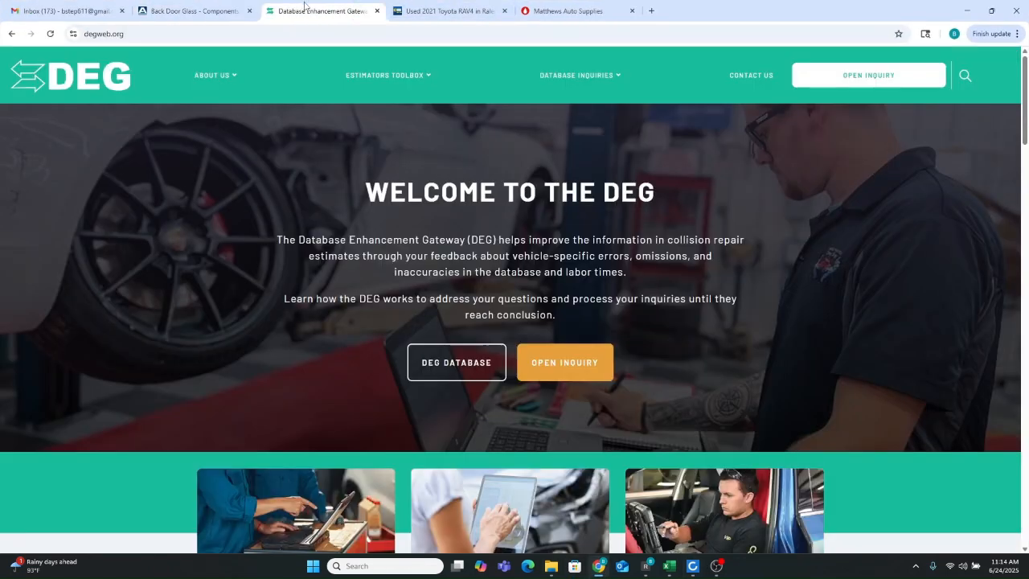
{"action": "left_click", "coordinate": [577, 384]}
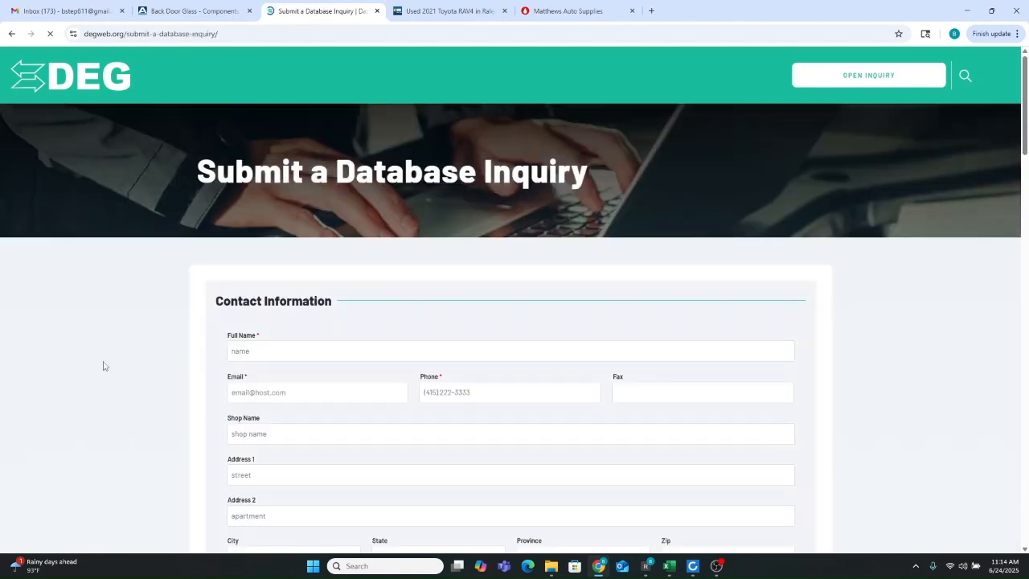
Step: Fill in the inquiry's contact name, e-mail, phone and address with the browser's saved details
{"action": "left_click", "coordinate": [399, 354]}
{"action": "left_click", "coordinate": [336, 390]}
{"action": "scroll", "coordinate": [163, 304], "scroll_direction": "down", "scroll_amount": 3}
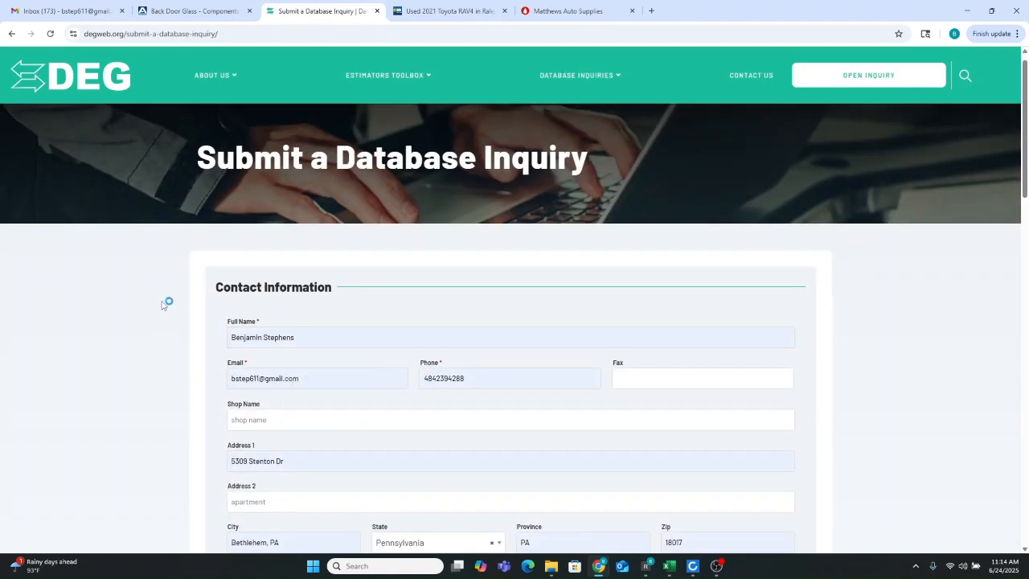
Step: Paste the copied VIN into the Vehicle section of the inquiry form
{"action": "scroll", "coordinate": [157, 308], "scroll_direction": "down", "scroll_amount": 2}
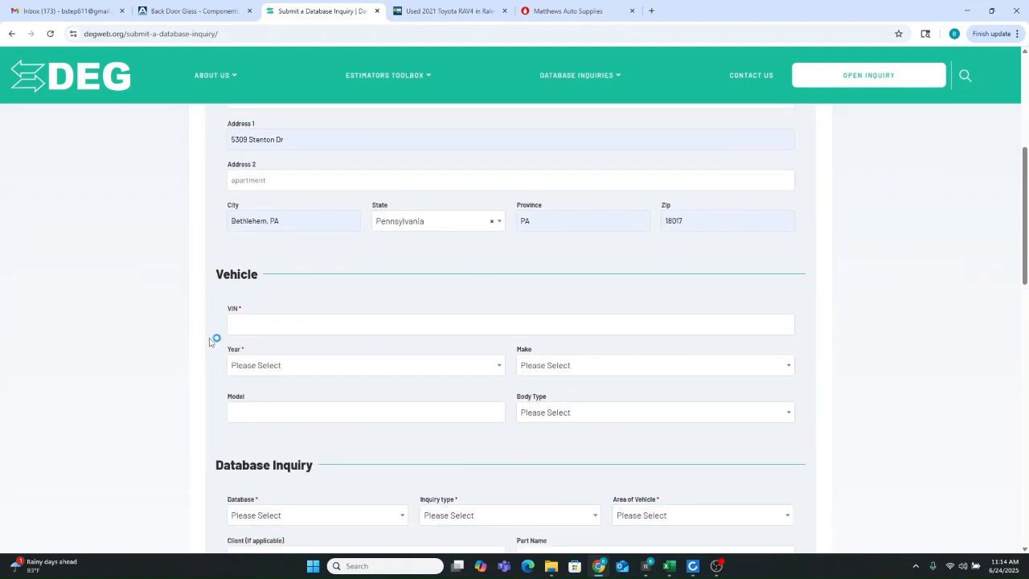
{"action": "left_click", "coordinate": [280, 324]}
{"action": "right_click", "coordinate": [280, 324]}
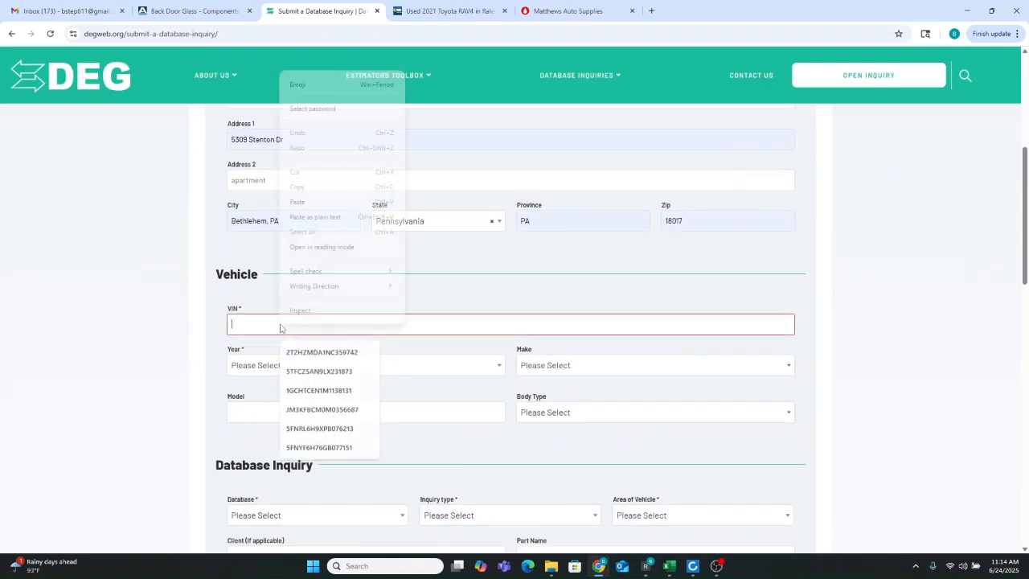
{"action": "left_click", "coordinate": [314, 202]}
Step: Complete the inquiry's vehicle details with year 2021, make Toyota, model Rav 4 and body type SUV
{"action": "scroll", "coordinate": [111, 283], "scroll_direction": "down", "scroll_amount": 1}
{"action": "left_click", "coordinate": [344, 315]}
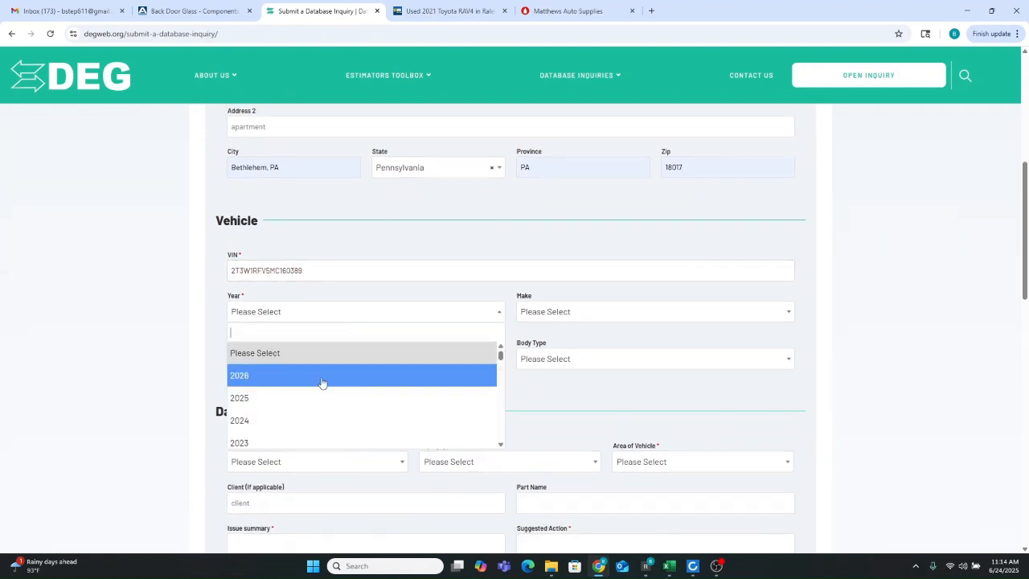
{"action": "scroll", "coordinate": [326, 392], "scroll_direction": "down", "scroll_amount": 1}
{"action": "left_click", "coordinate": [311, 386]}
{"action": "left_click", "coordinate": [740, 313]}
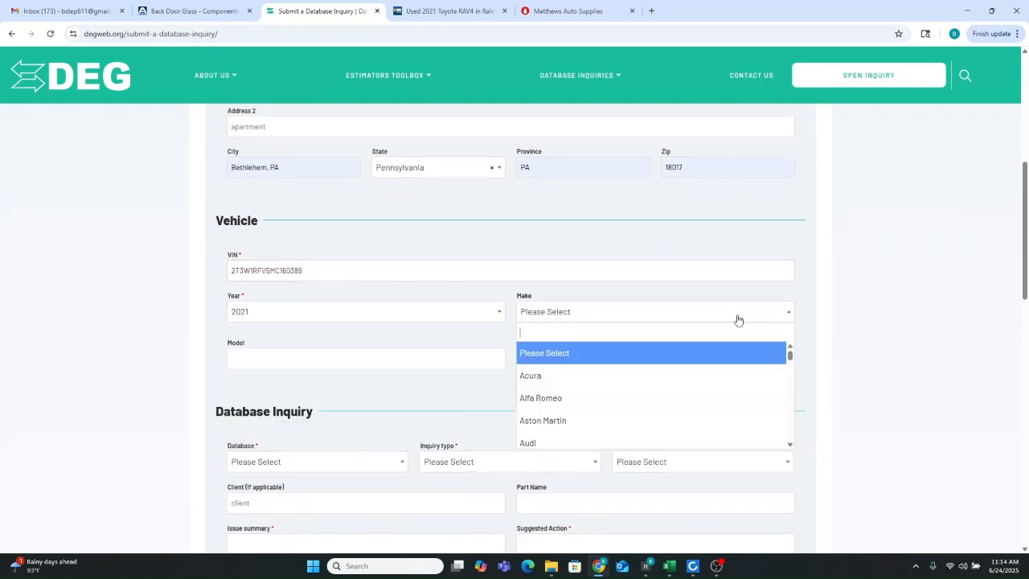
{"action": "type", "text": "toy"}
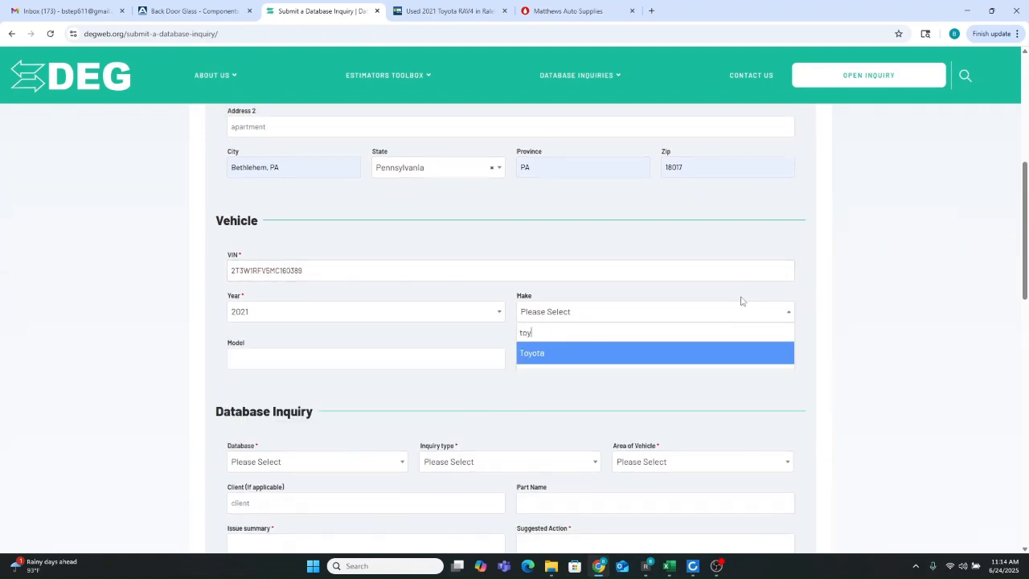
{"action": "left_click", "coordinate": [649, 356]}
{"action": "left_click", "coordinate": [351, 361]}
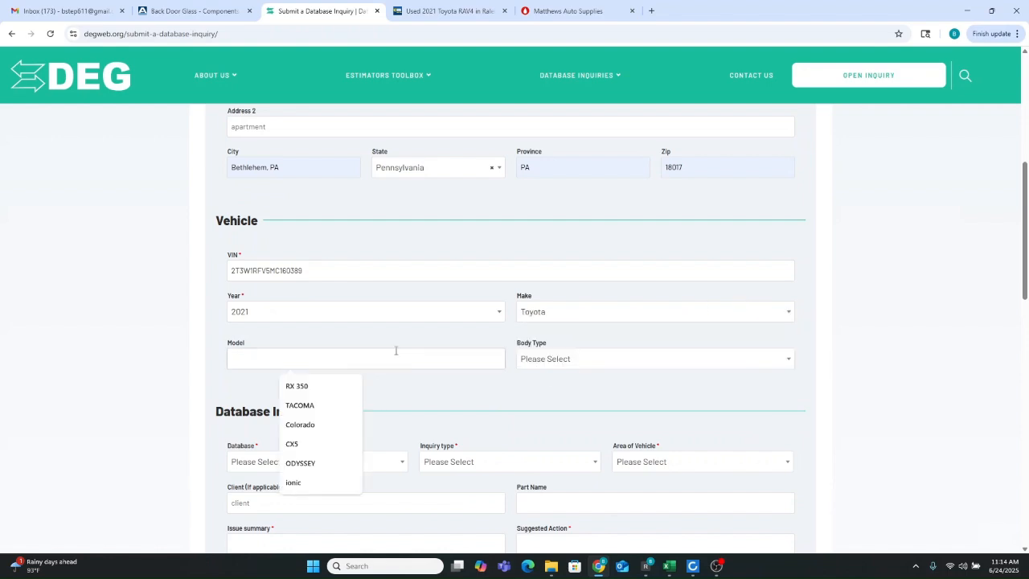
{"action": "type", "text": "Rav 4"}
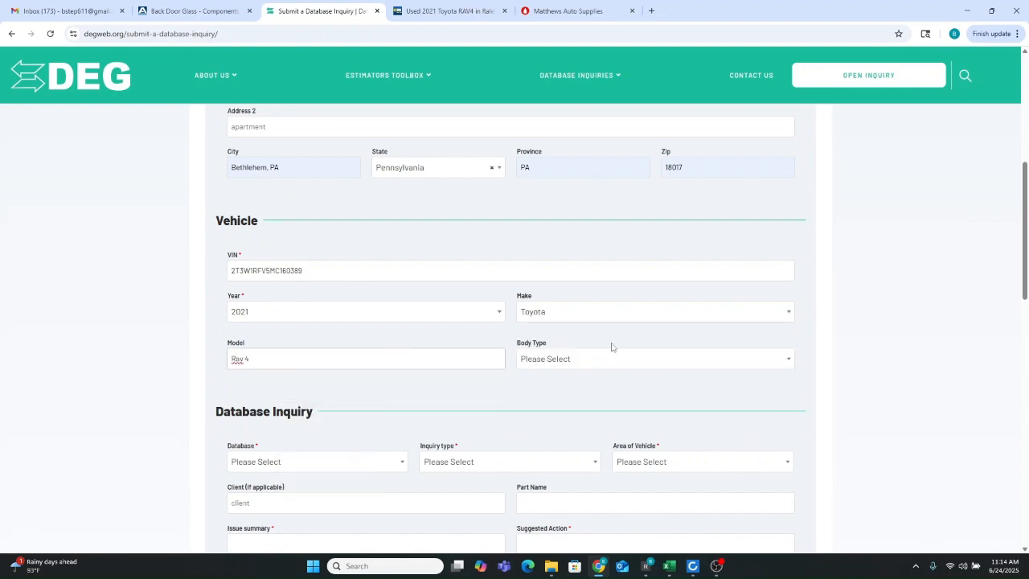
{"action": "left_click", "coordinate": [609, 360]}
{"action": "left_click", "coordinate": [588, 487]}
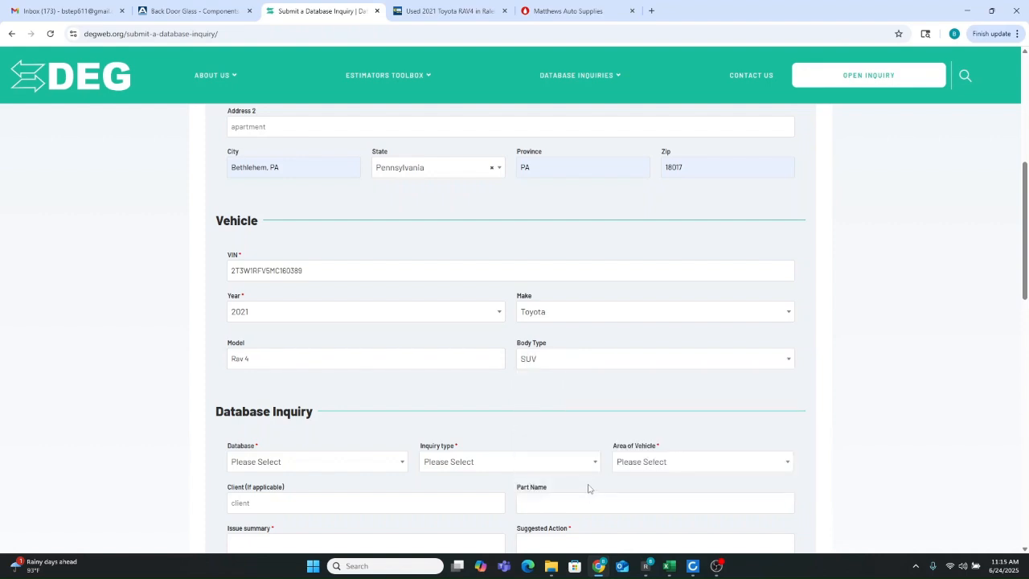
Step: Set the inquiry's database to CCC, its inquiry type to Missing Information and the area of vehicle to Lift Gate
{"action": "scroll", "coordinate": [121, 225], "scroll_direction": "down", "scroll_amount": 2}
{"action": "left_click", "coordinate": [258, 355]}
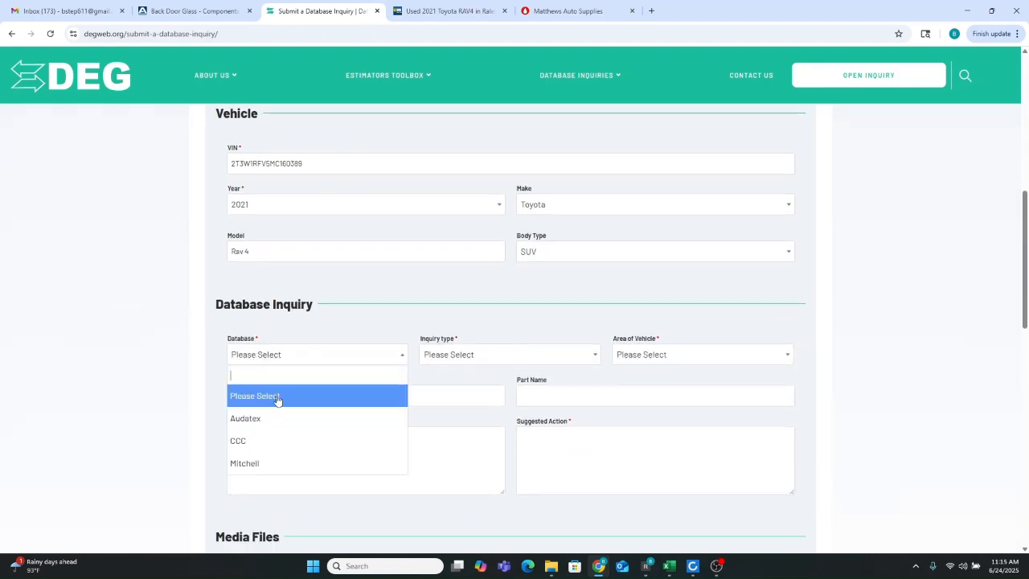
{"action": "left_click", "coordinate": [273, 443]}
{"action": "left_click", "coordinate": [499, 360]}
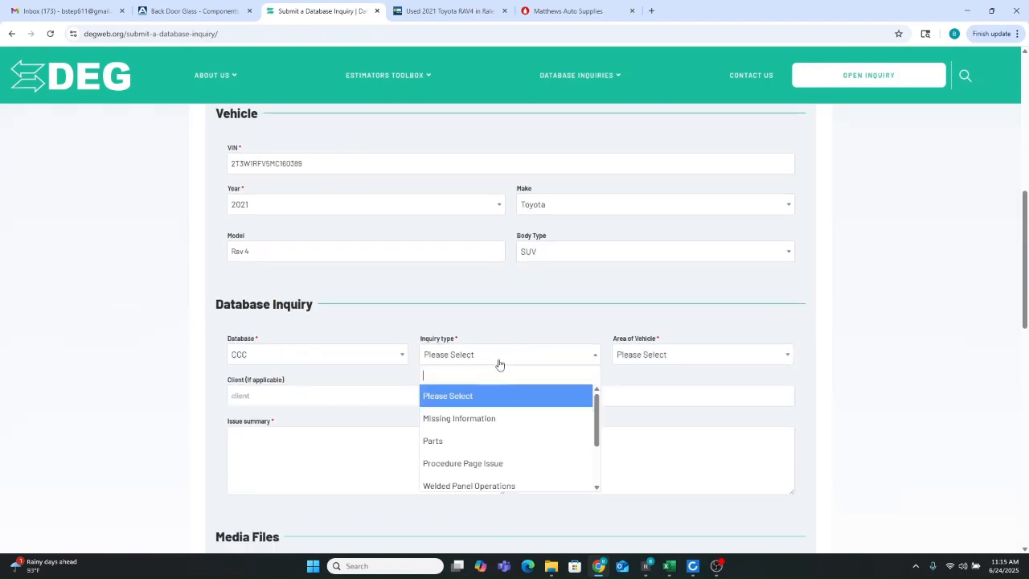
{"action": "left_click", "coordinate": [535, 419]}
{"action": "left_click", "coordinate": [720, 360]}
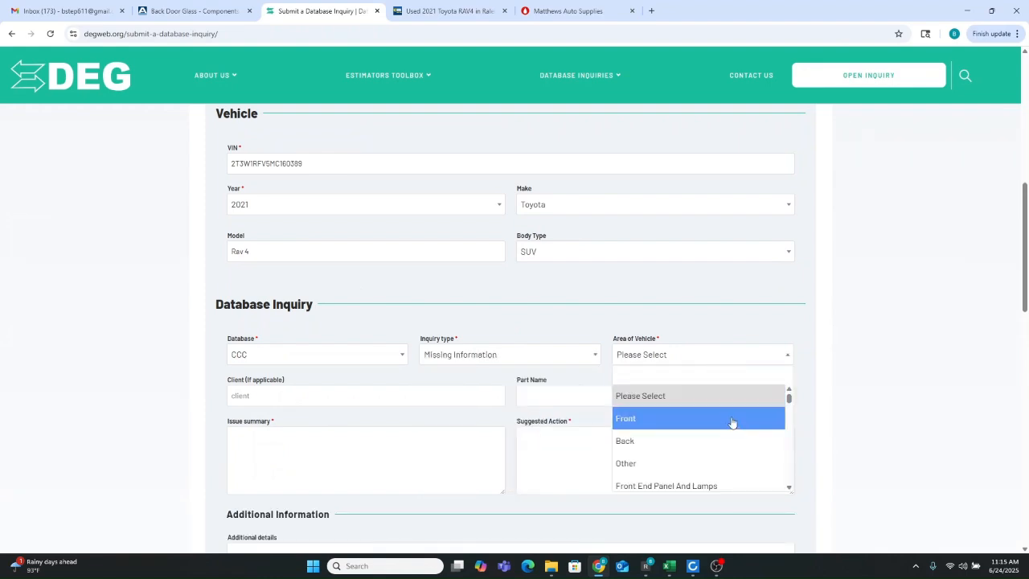
{"action": "scroll", "coordinate": [728, 424], "scroll_direction": "down", "scroll_amount": 1}
{"action": "scroll", "coordinate": [725, 426], "scroll_direction": "down", "scroll_amount": 8}
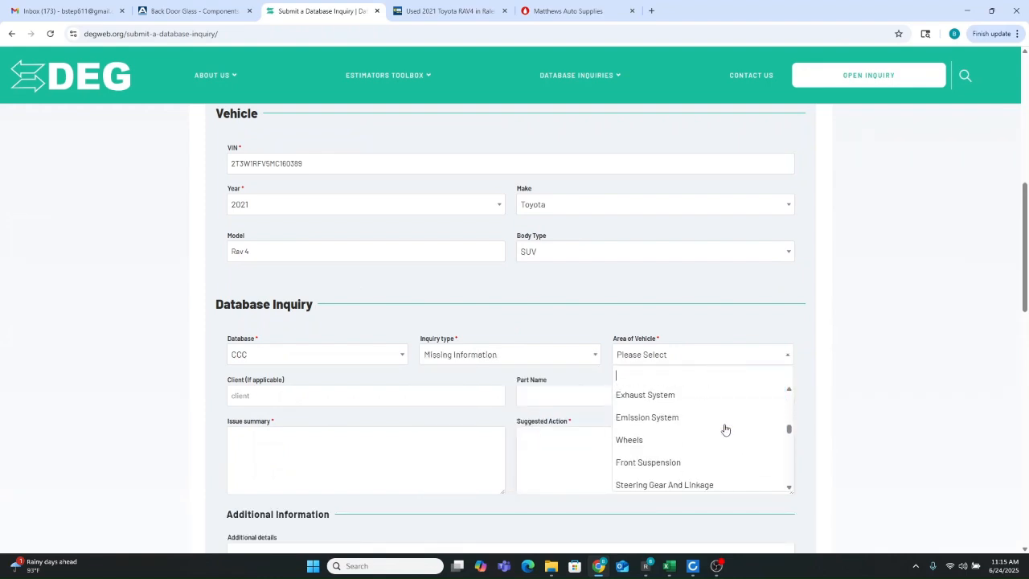
{"action": "scroll", "coordinate": [725, 430], "scroll_direction": "down", "scroll_amount": 6}
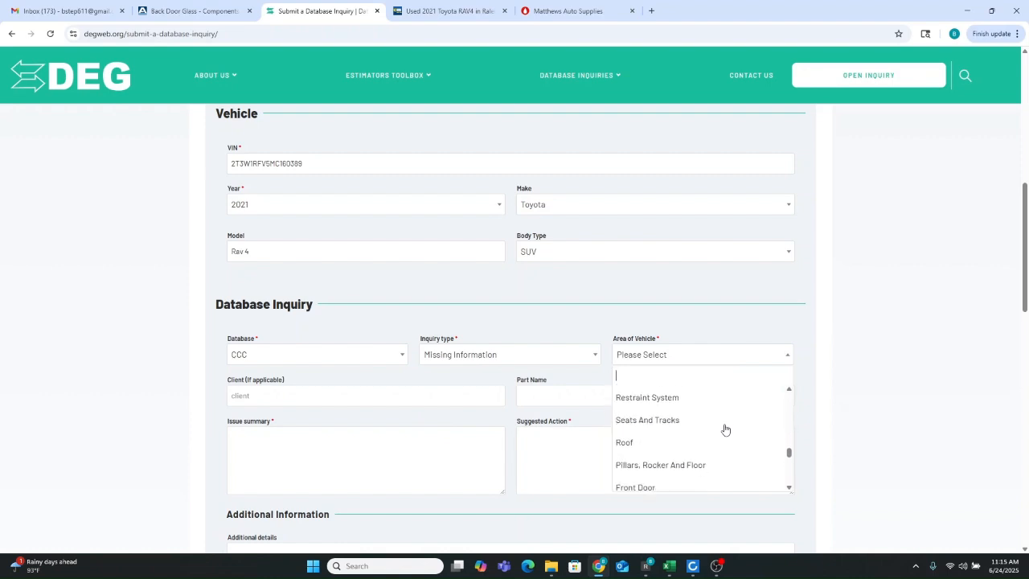
{"action": "scroll", "coordinate": [725, 431], "scroll_direction": "down", "scroll_amount": 8}
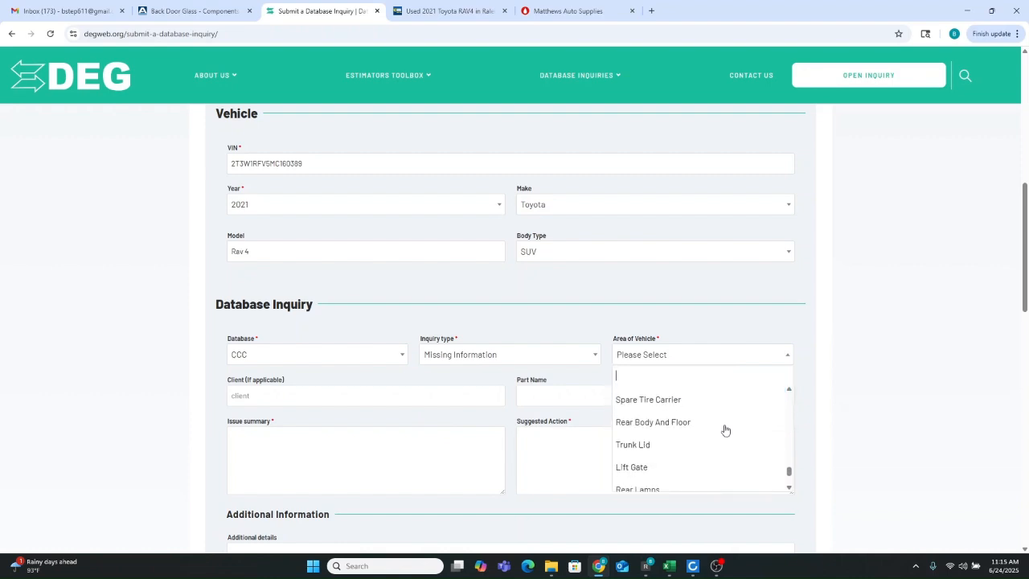
{"action": "left_click", "coordinate": [676, 422]}
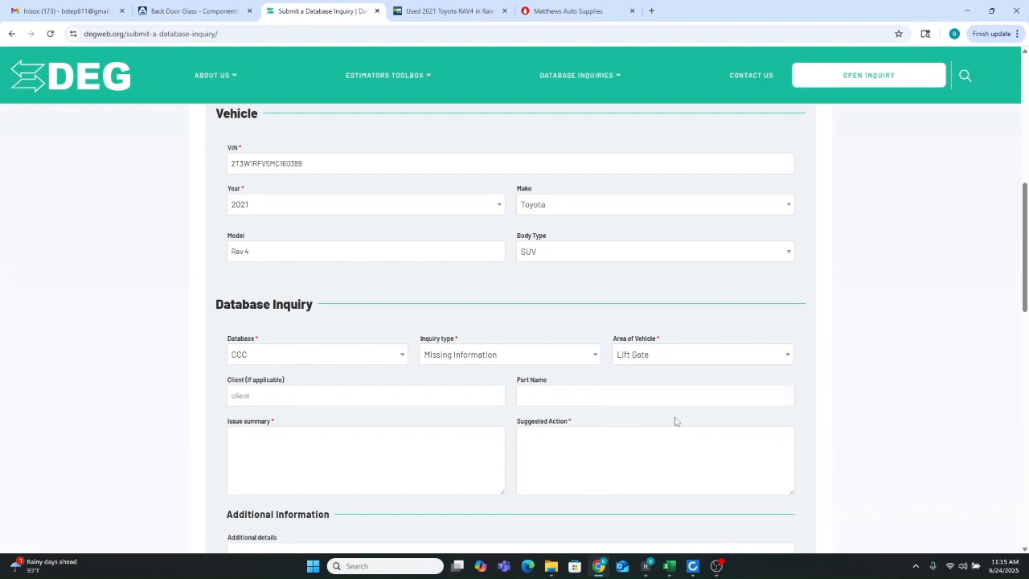
Step: In the Issue summary, request updated footnotes for one-time-use components: liftgate interior trim clips, liftgate glass dams, spacers and reveal molding, and spoiler protectors
{"action": "left_click", "coordinate": [363, 455]}
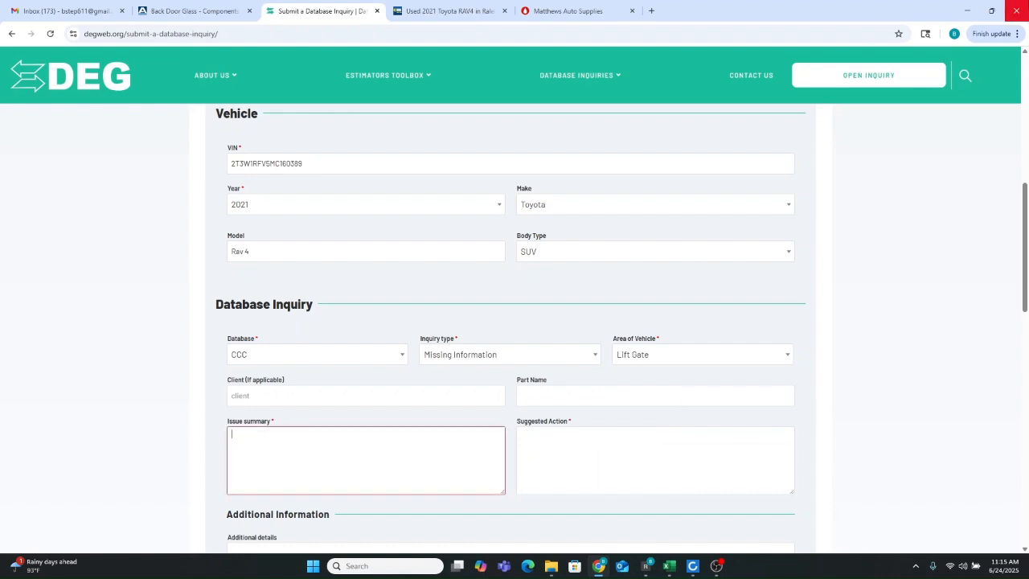
{"action": "type", "text": "Several components are one time use in the"}
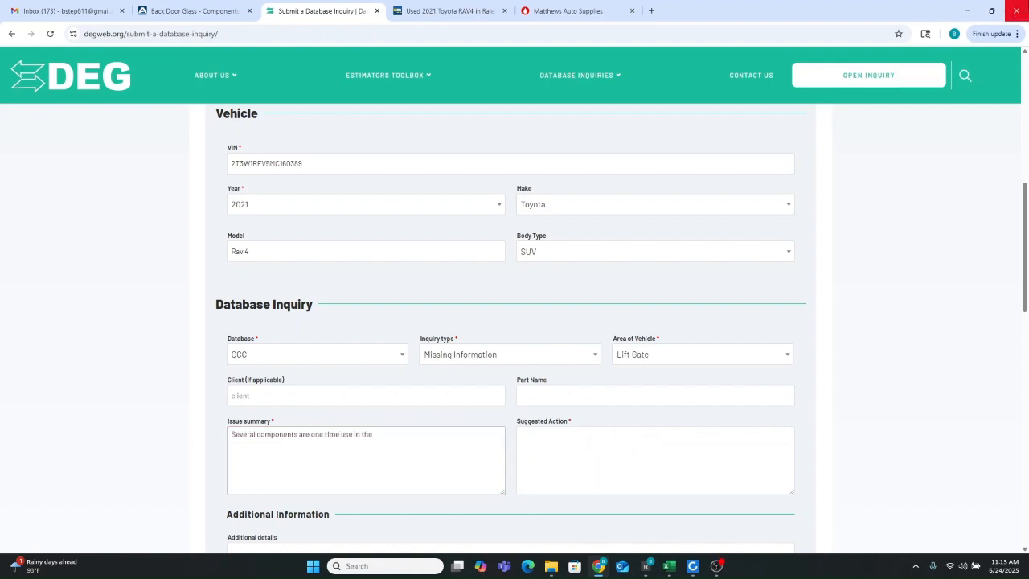
{"action": "type", "text": " service manual and the foot notes need to be updated."}
{"action": "key", "text": "Return"}
{"action": "type", "text": "Clips in the interior trim of the l"}
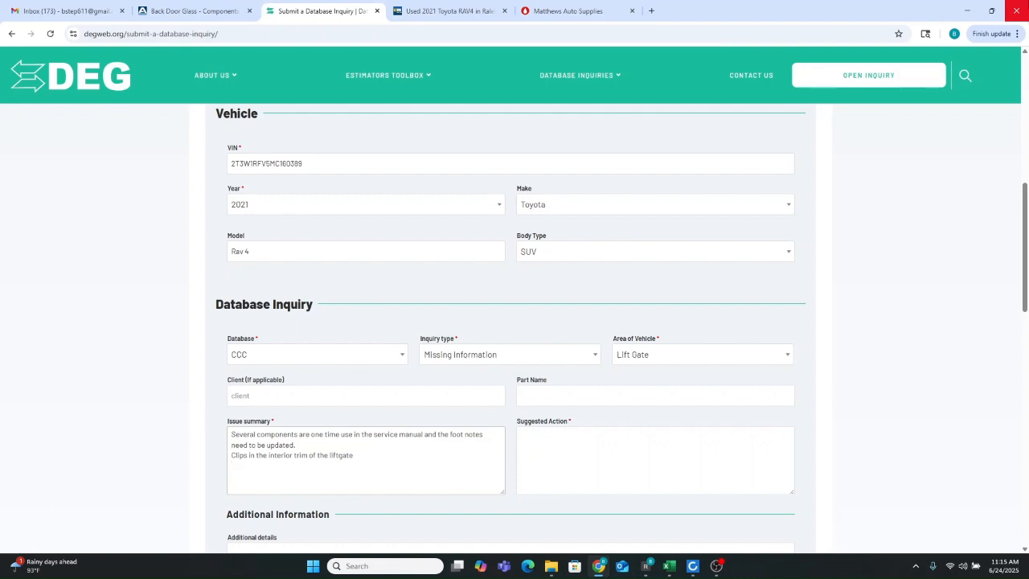
{"action": "type", "text": "iftgate Glass "}
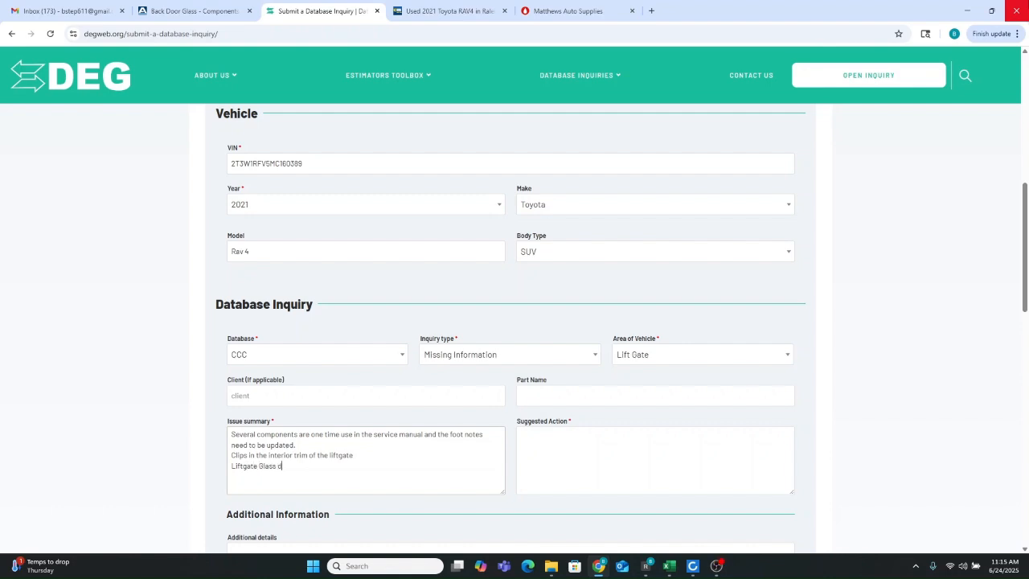
{"action": "type", "text": "dams, spacrersm"}
{"action": "type", "text": " molding"}
{"action": "key", "text": "Return"}
{"action": "type", "text": "Spoiler Protectors,"}
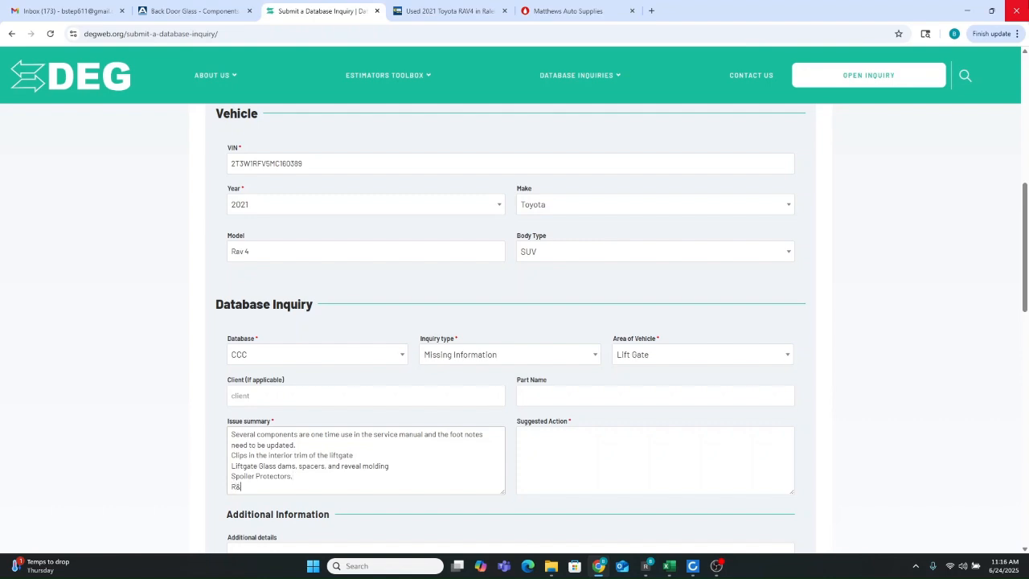
Step: Add to the Issue summary that liftgate cylinder R&I comes up included, though the estimating guide covers only disconnecting and no liftgate footnote supports it
{"action": "type", "text": "he lift gate cylinders is coming up included in the liftgate R&R time"}
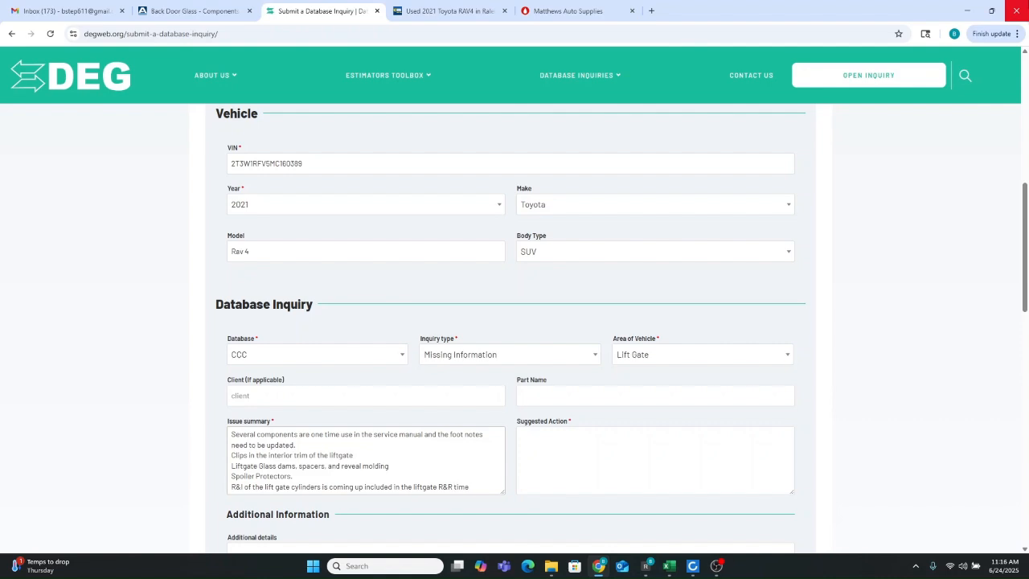
{"action": "type", "text": " but the guide to estimating says"}
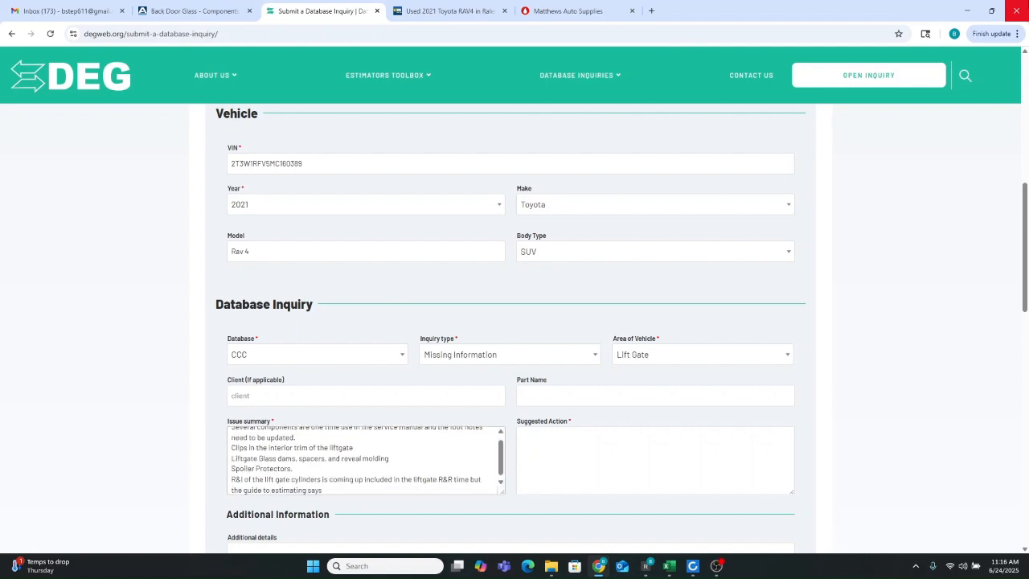
{"action": "type", "text": " the liftgate time is only to disconnc"}
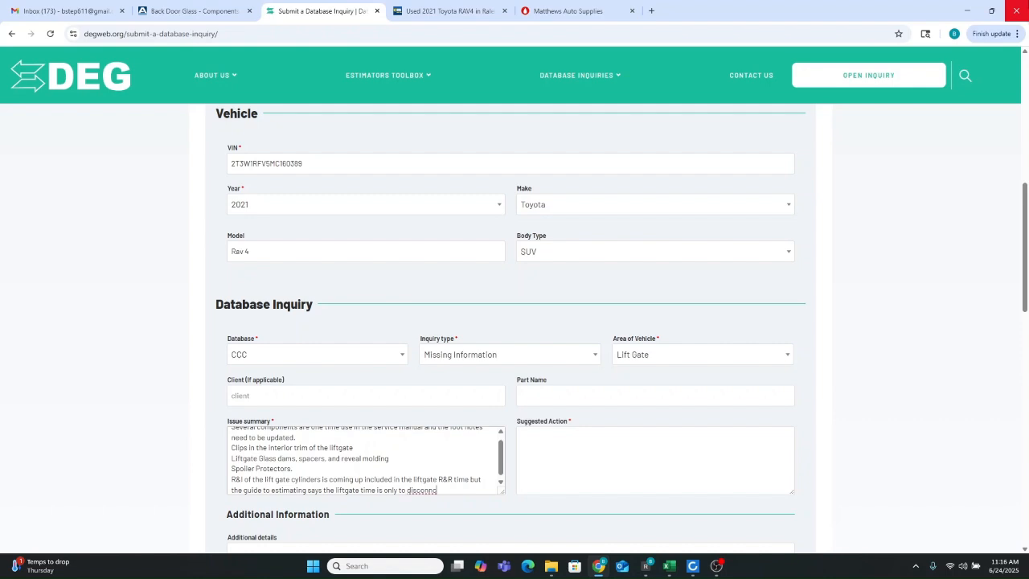
{"action": "type", "text": "and there "}
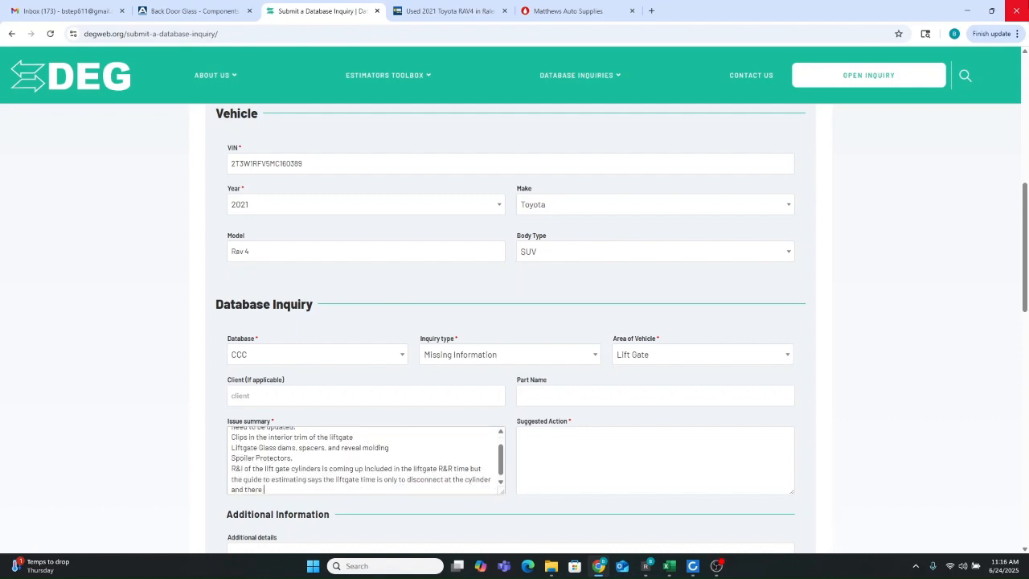
{"action": "type", "text": "is no footnote on the liftgate to suggest the time should be inclu"}
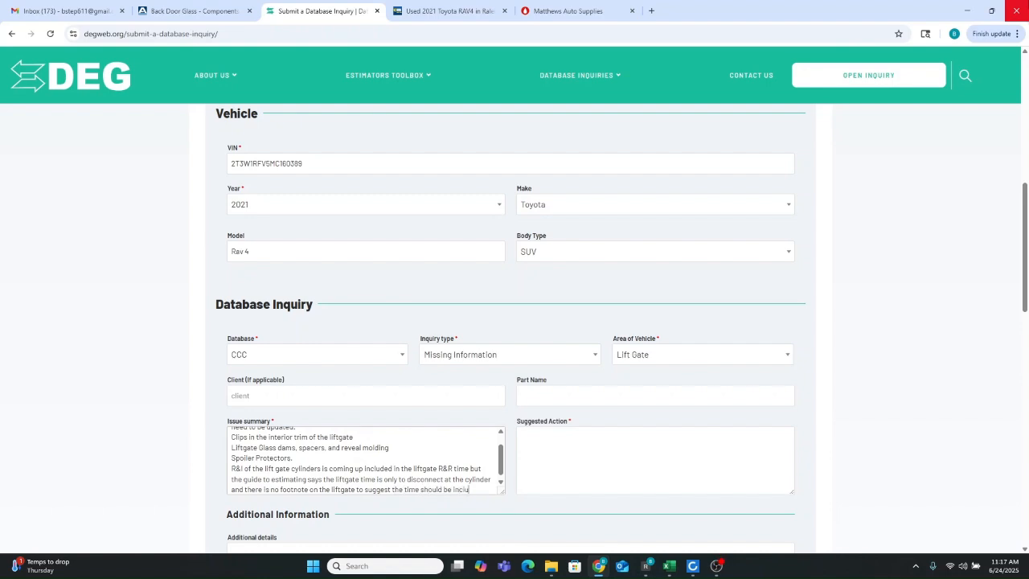
{"action": "type", "text": "ded."}
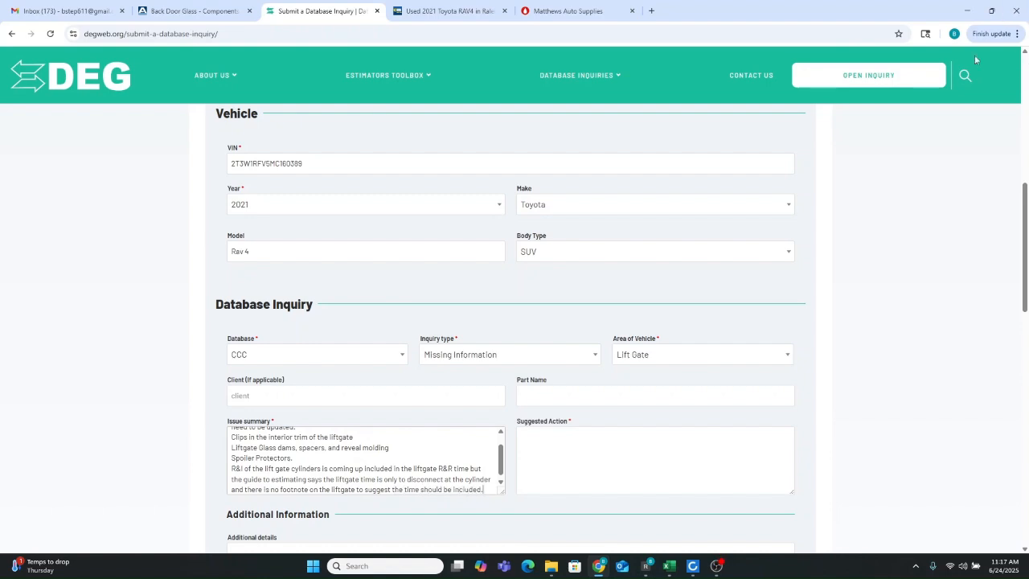
Step: Enter in Suggested Action "Review the attached estimate for part numbers and review the attached service manual screen shots."
{"action": "left_click", "coordinate": [592, 458]}
{"action": "type", "text": "R"}
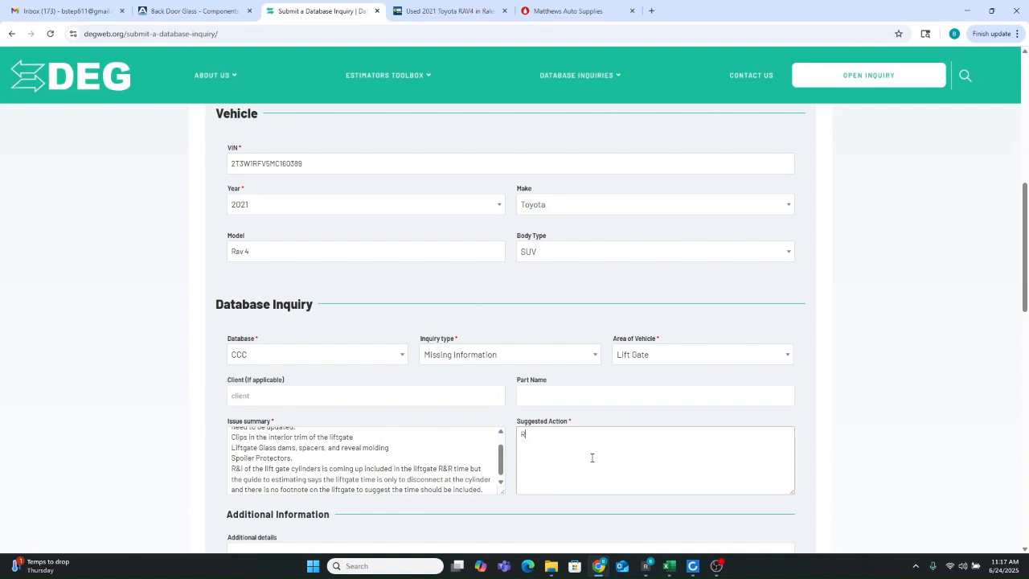
{"action": "type", "text": "eview the attached estimate for part numbers"}
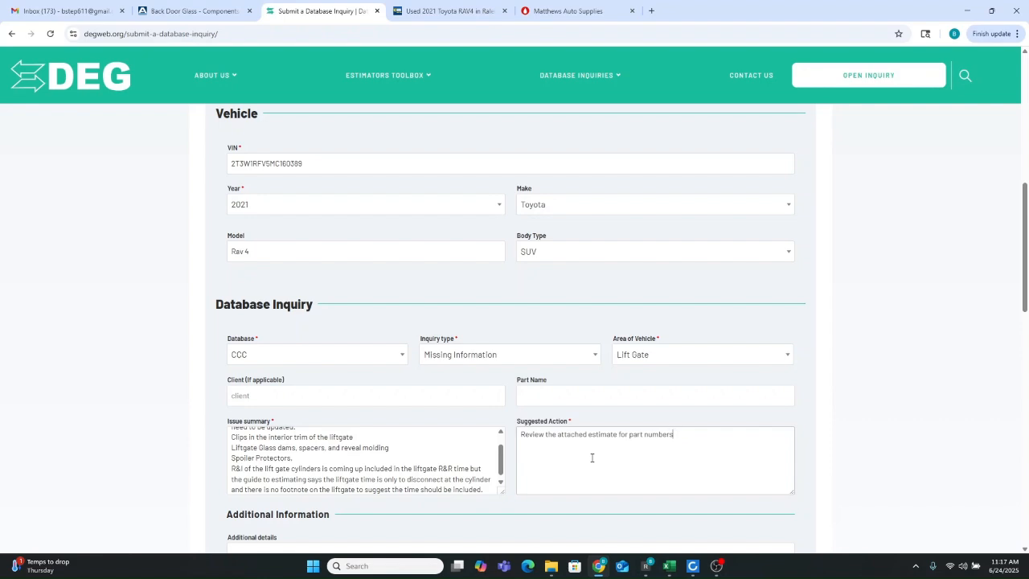
{"action": "type", "text": "and review the attached service manu"}
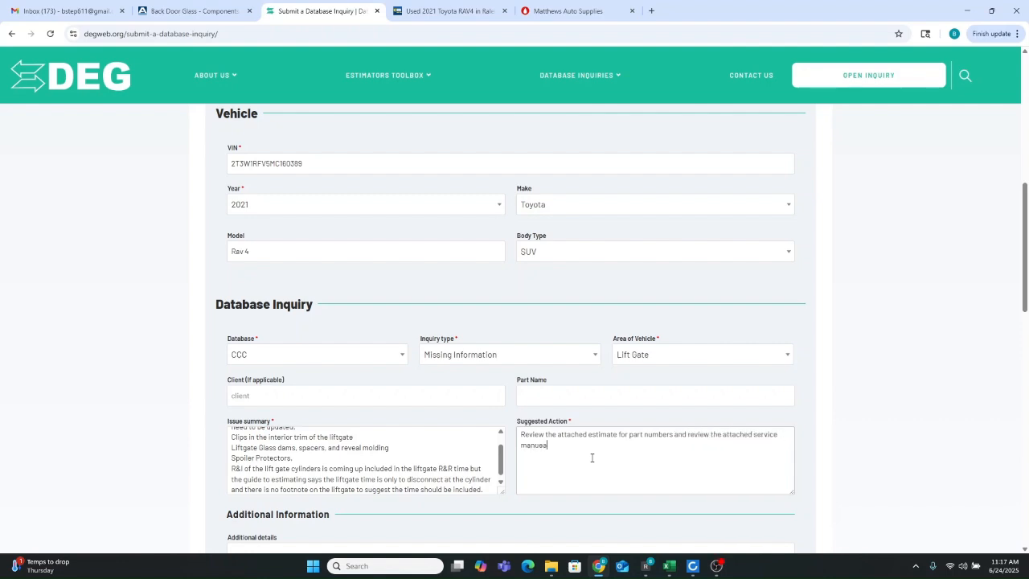
{"action": "type", "text": "al screen sho"}
Step: In Suggested Action, ask to update the one-time-use part footnotes and review whether cylinder R&I time should NOT be included in the liftgate replacement time
{"action": "type", "text": "Update the"}
{"action": "type", "text": " footnotes for the one time use par"}
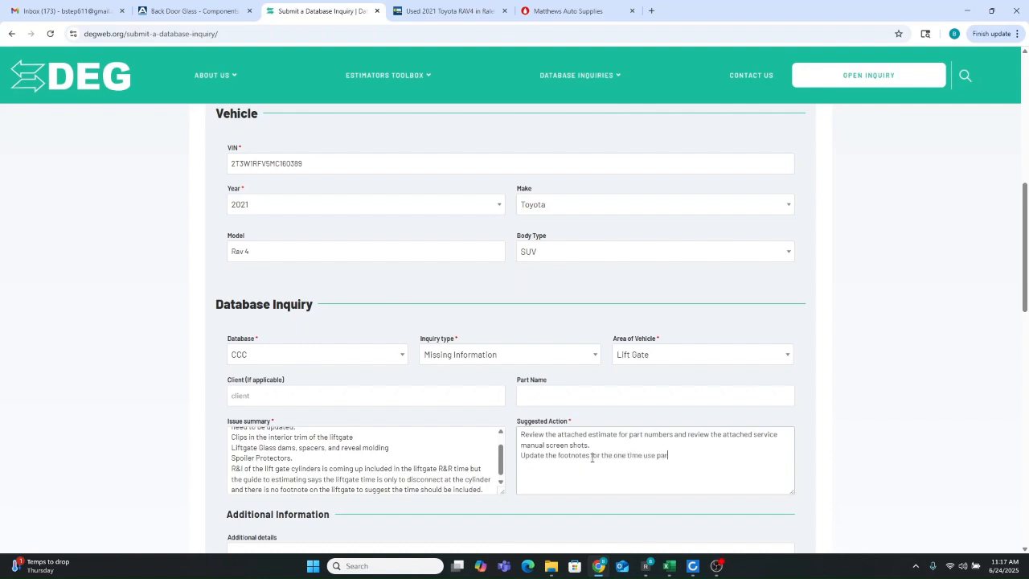
{"action": "type", "text": "ts"}
{"action": "key", "text": "Return"}
{"action": "type", "text": "Review if the cykinder R&I time should NOT be inc"}
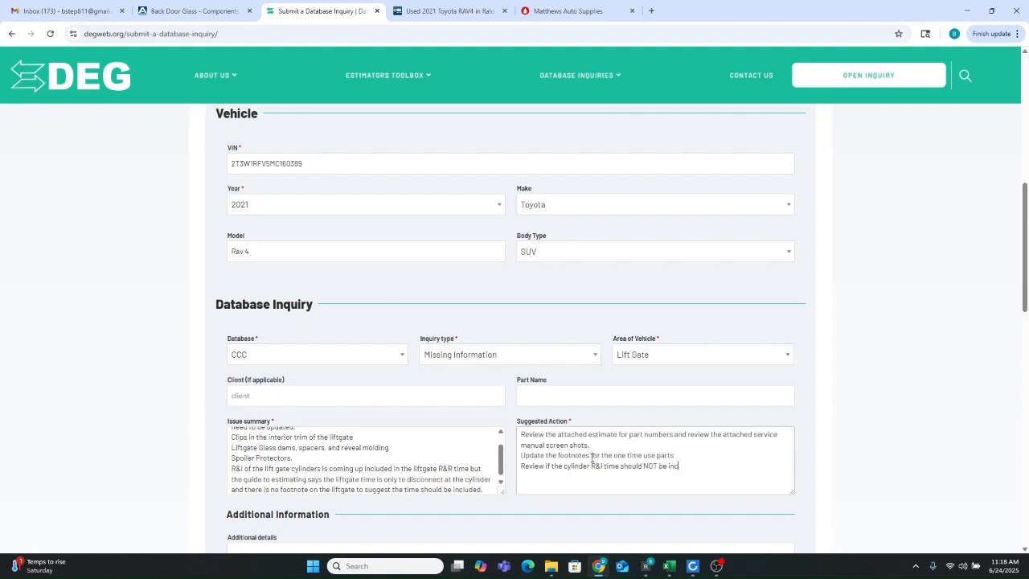
{"action": "type", "text": "luded in the liftgate replacement time."}
Step: Attach "Estimate screen shot .png" from the 21 RAV 4 62425 folder as the inquiry's first image
{"action": "scroll", "coordinate": [593, 459], "scroll_direction": "down", "scroll_amount": 3}
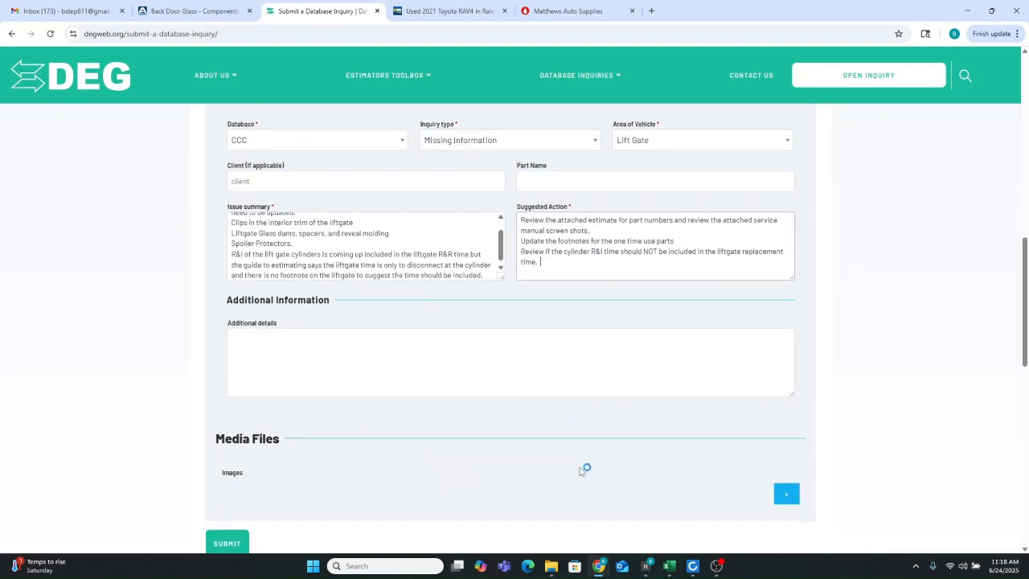
{"action": "left_click", "coordinate": [788, 493]}
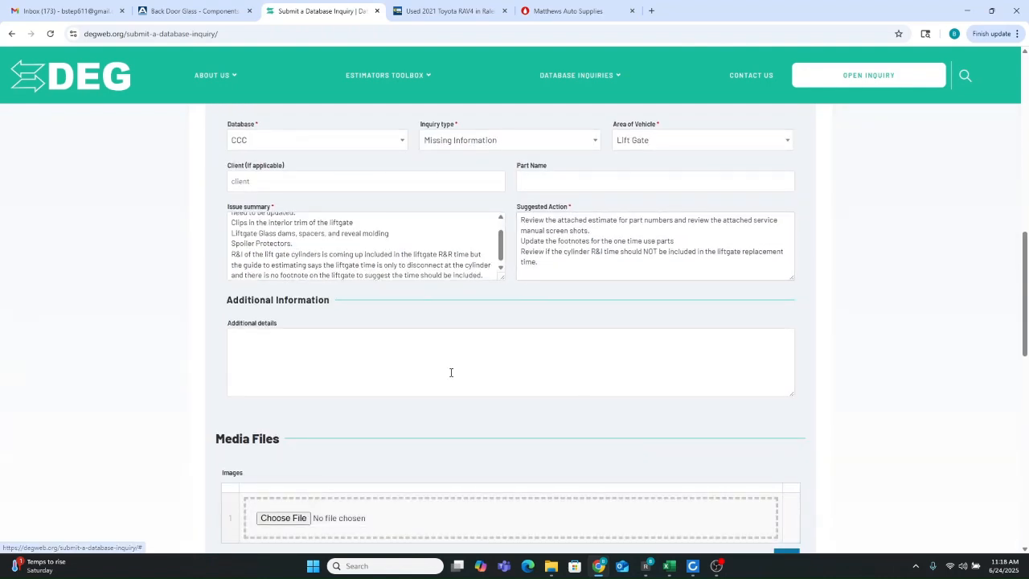
{"action": "scroll", "coordinate": [5, 308], "scroll_direction": "down", "scroll_amount": 3}
{"action": "left_click", "coordinate": [285, 304]}
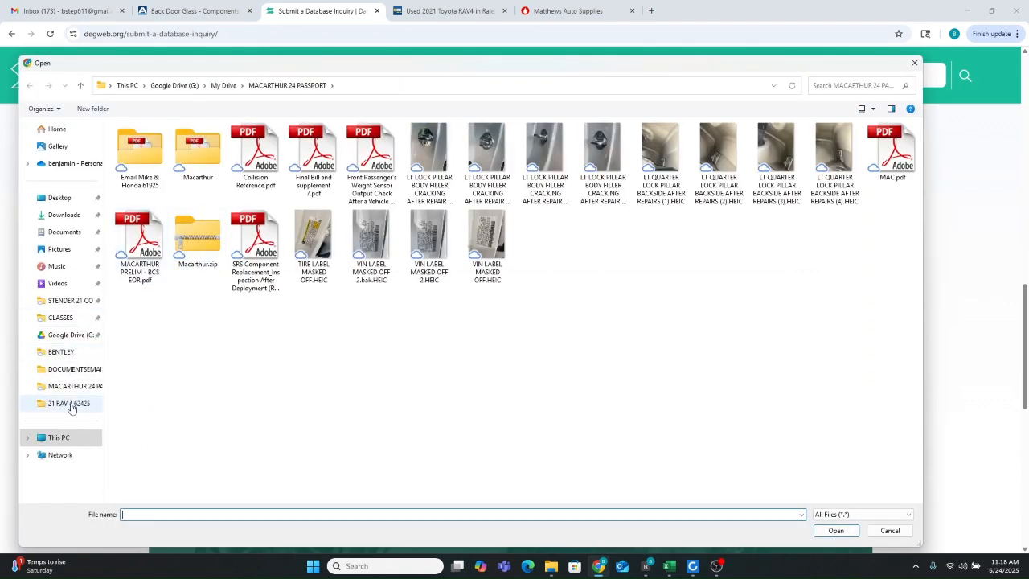
{"action": "left_click", "coordinate": [71, 403]}
{"action": "left_click", "coordinate": [140, 157]}
{"action": "double_click", "coordinate": [141, 156]}
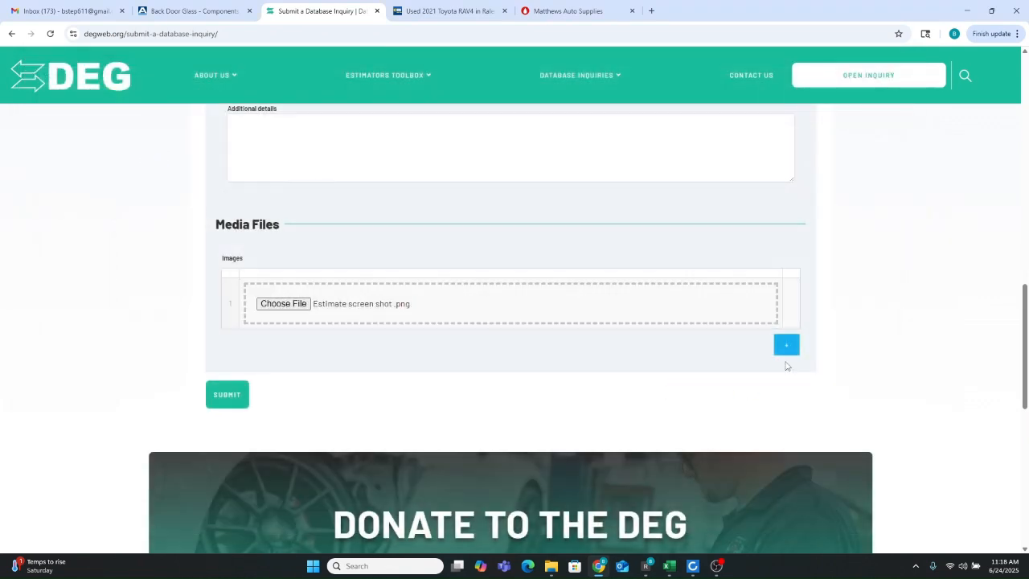
Step: Add a second image row and attach "Glass components one time use .png" to it
{"action": "left_click", "coordinate": [786, 346]}
{"action": "left_click", "coordinate": [283, 354]}
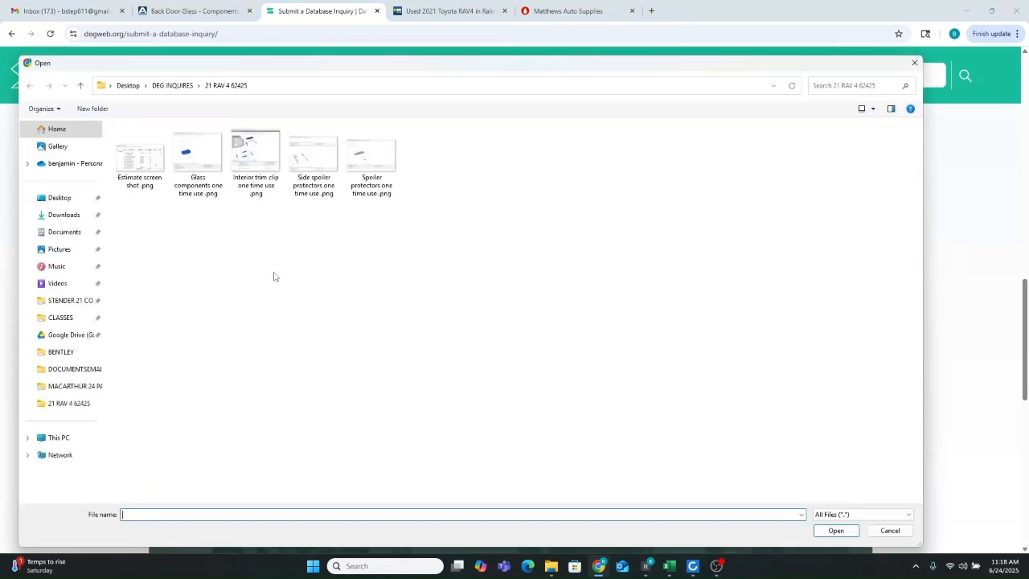
{"action": "left_click", "coordinate": [198, 154]}
{"action": "double_click", "coordinate": [198, 155]}
Step: Add a third image row and attach "Interior trim clip one time use .png" to it
{"action": "left_click", "coordinate": [786, 396]}
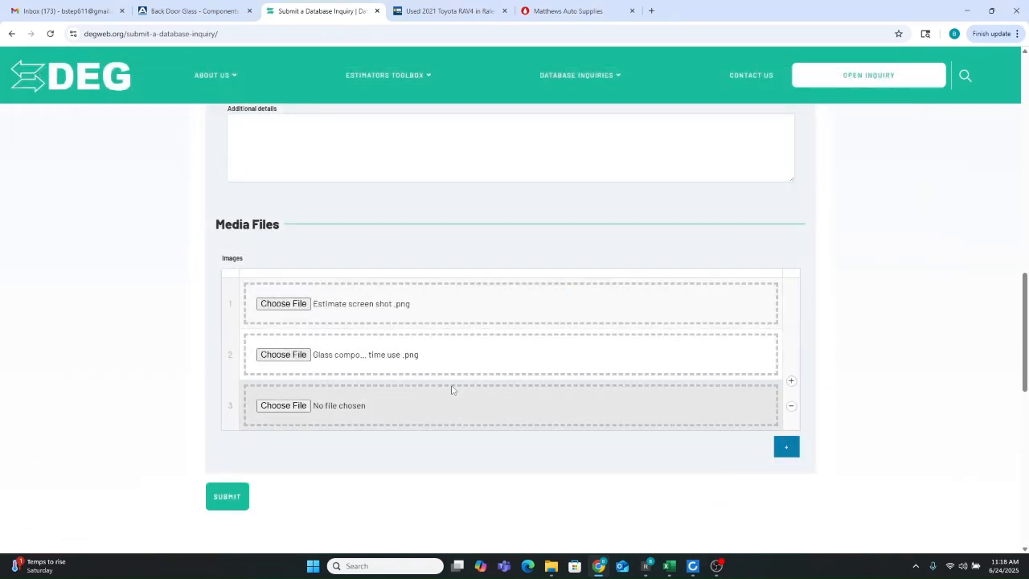
{"action": "left_click", "coordinate": [283, 406]}
{"action": "left_click", "coordinate": [256, 153]}
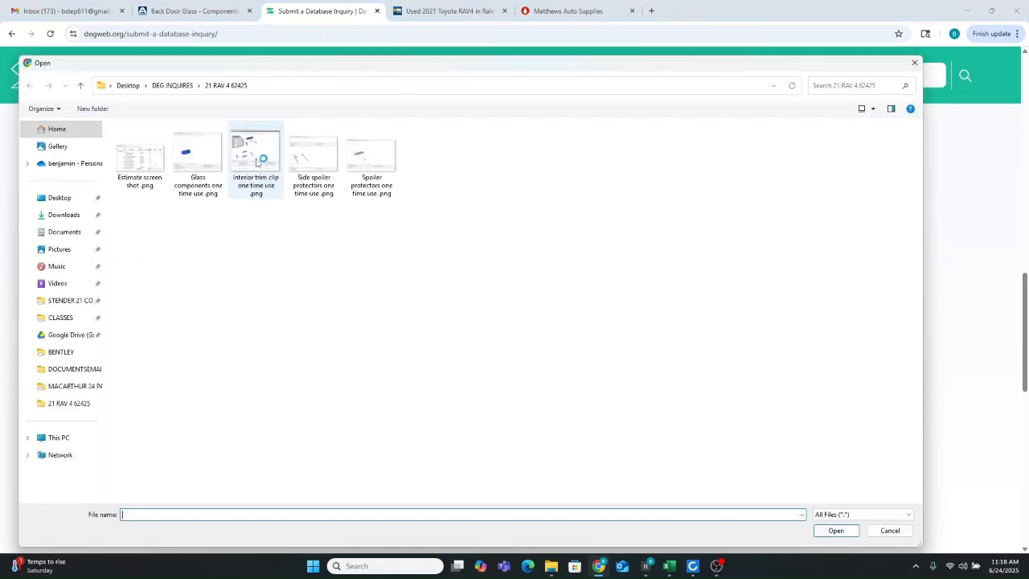
{"action": "double_click", "coordinate": [256, 153]}
Step: Add a fourth and fifth image row and attach "Side spoiler protectors one time use .png" and "Spoiler protectors one time use .png"
{"action": "left_click", "coordinate": [786, 447]}
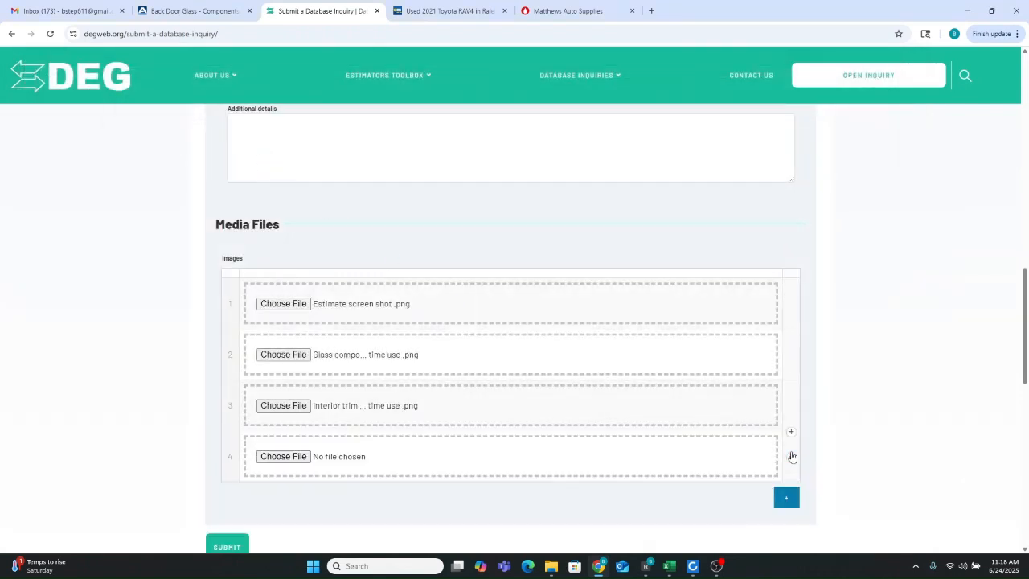
{"action": "left_click", "coordinate": [308, 461]}
{"action": "double_click", "coordinate": [313, 161]}
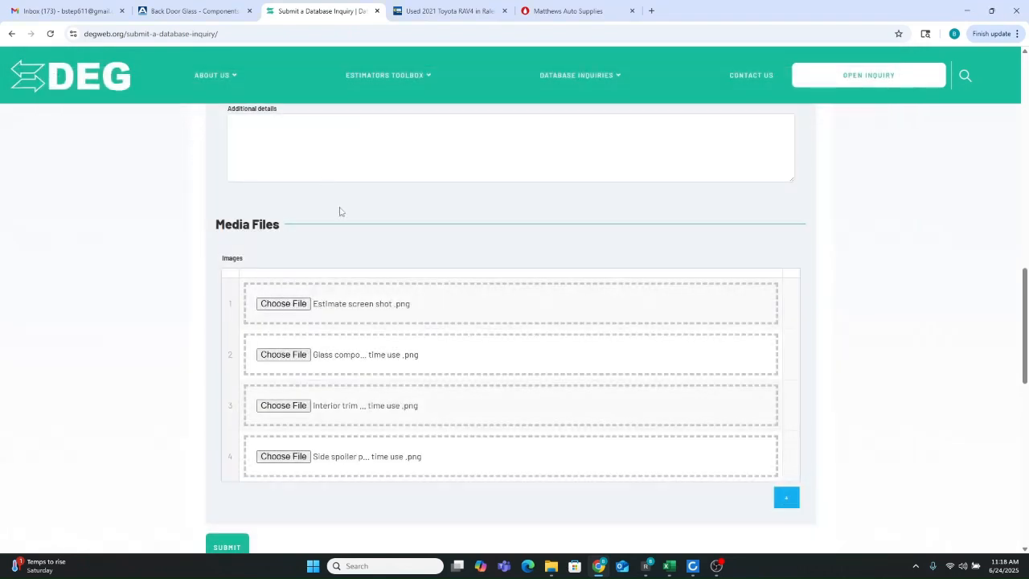
{"action": "left_click", "coordinate": [784, 497]}
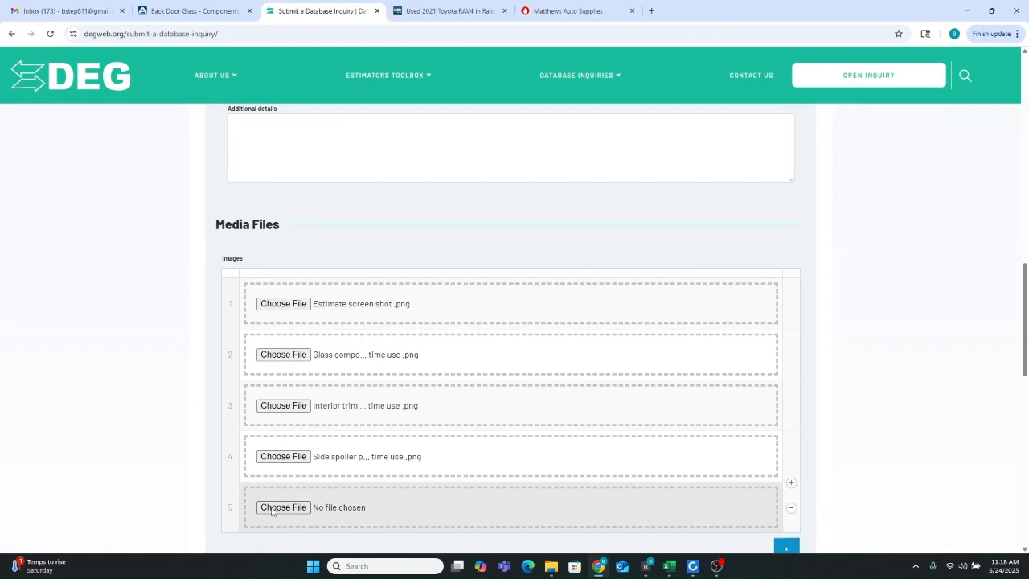
{"action": "left_click", "coordinate": [271, 508]}
{"action": "double_click", "coordinate": [374, 166]}
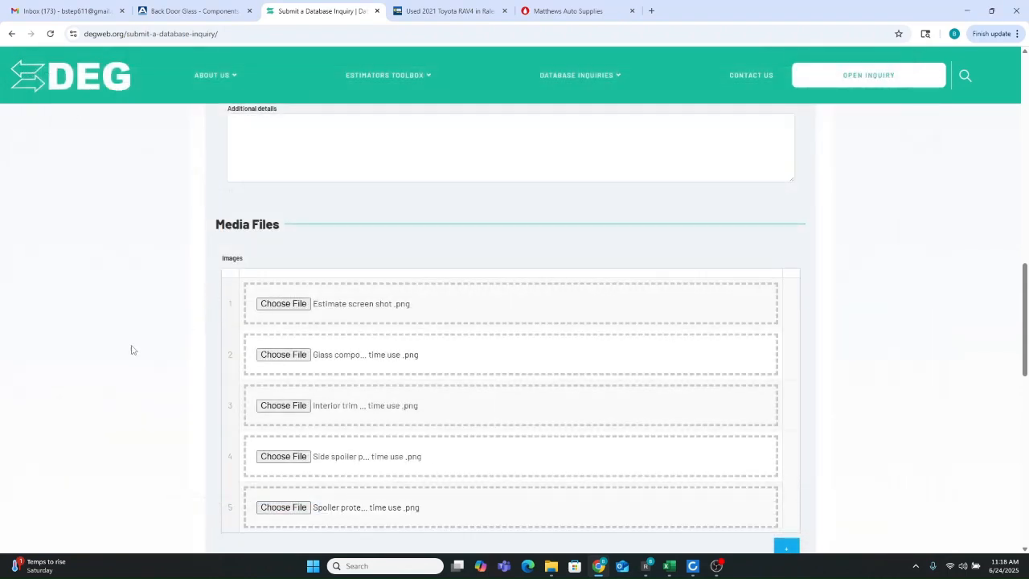
Step: Check the completed form and its five attached images, and submit the database inquiry
{"action": "scroll", "coordinate": [131, 349], "scroll_direction": "down", "scroll_amount": 2}
{"action": "scroll", "coordinate": [128, 349], "scroll_direction": "up", "scroll_amount": 8}
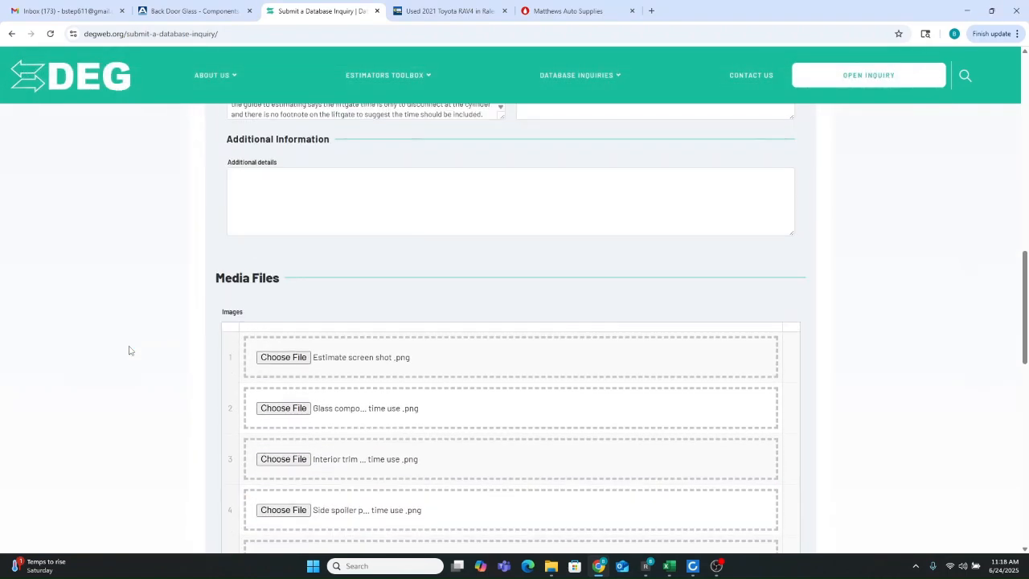
{"action": "scroll", "coordinate": [133, 348], "scroll_direction": "down", "scroll_amount": 1}
{"action": "scroll", "coordinate": [132, 348], "scroll_direction": "down", "scroll_amount": 10}
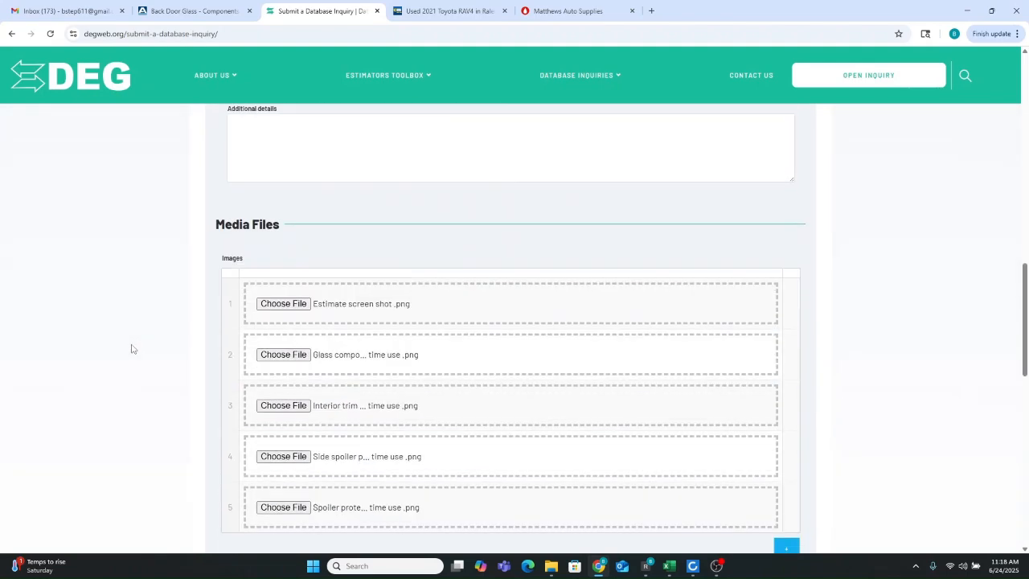
{"action": "left_click", "coordinate": [227, 224]}
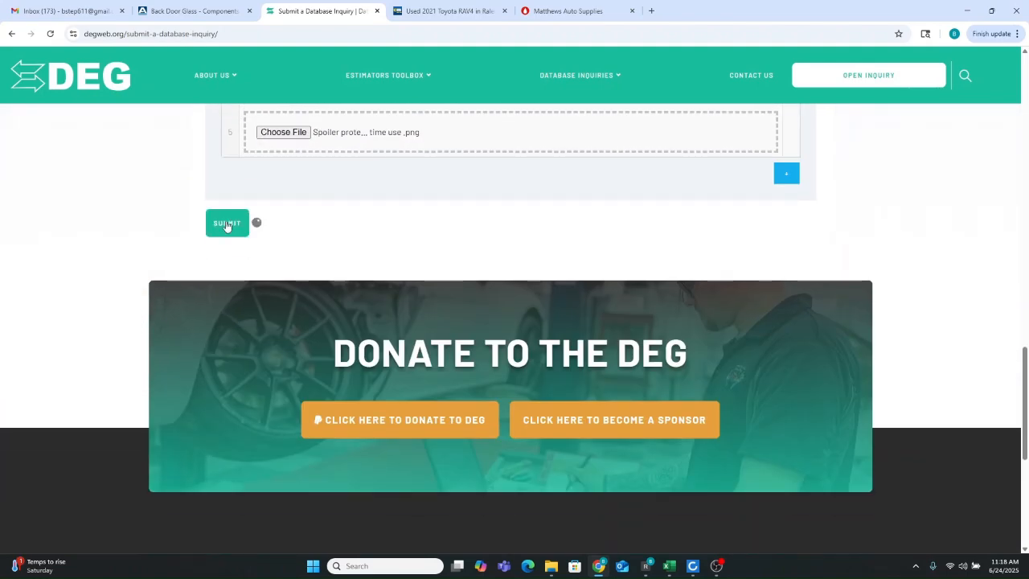